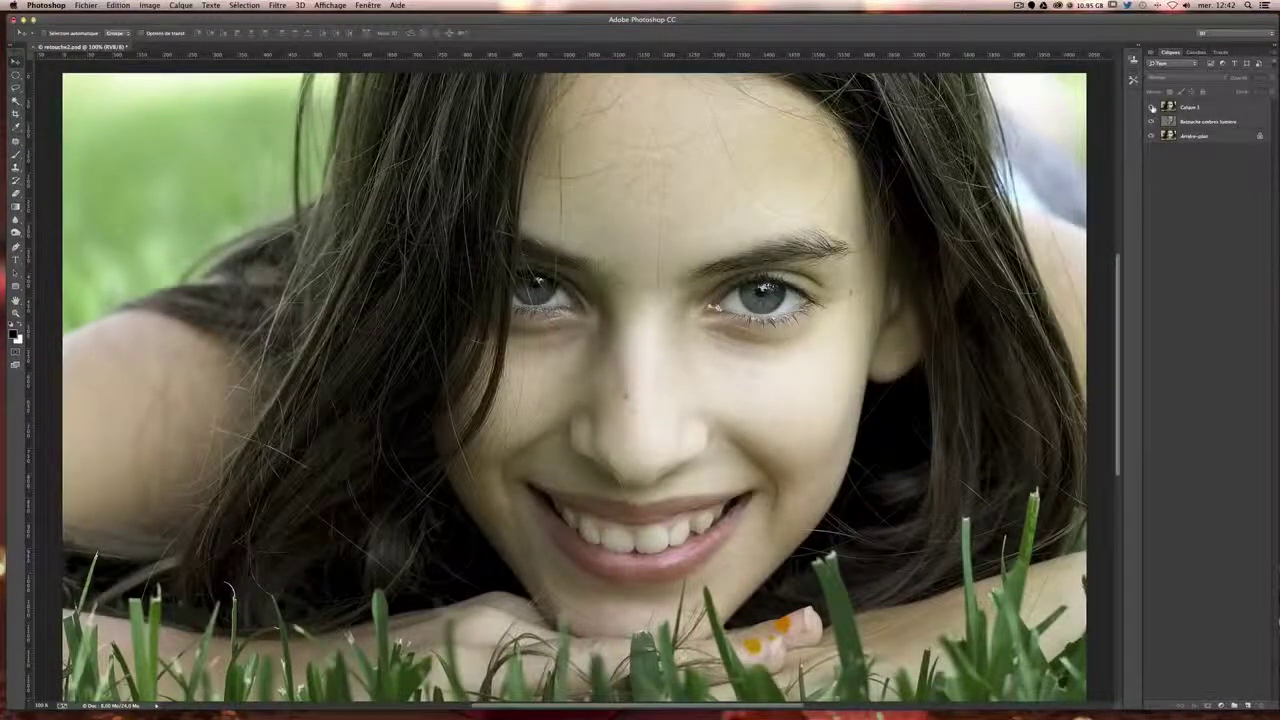
- Compare the portrait before and after retouching by toggling the visibility of the layers above the background
{"action": "left_click", "coordinate": [1152, 107]}
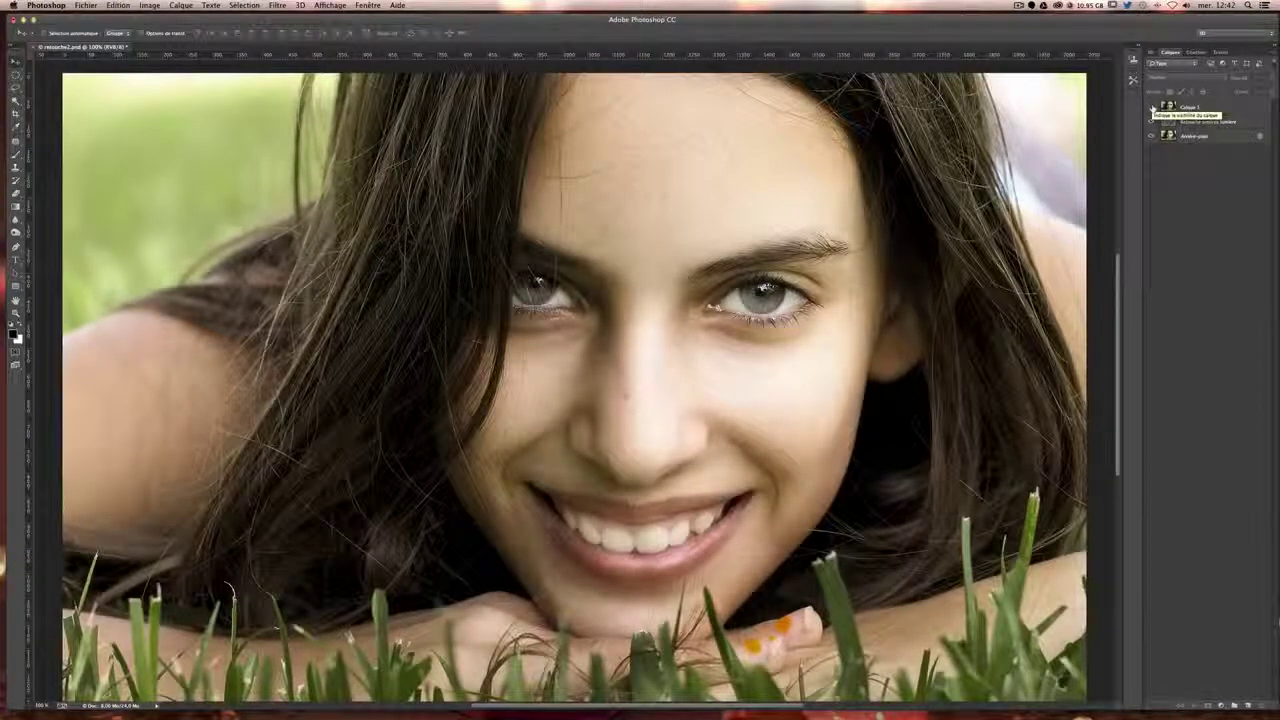
{"action": "left_click", "coordinate": [1152, 107]}
{"action": "left_click", "coordinate": [1152, 107]}
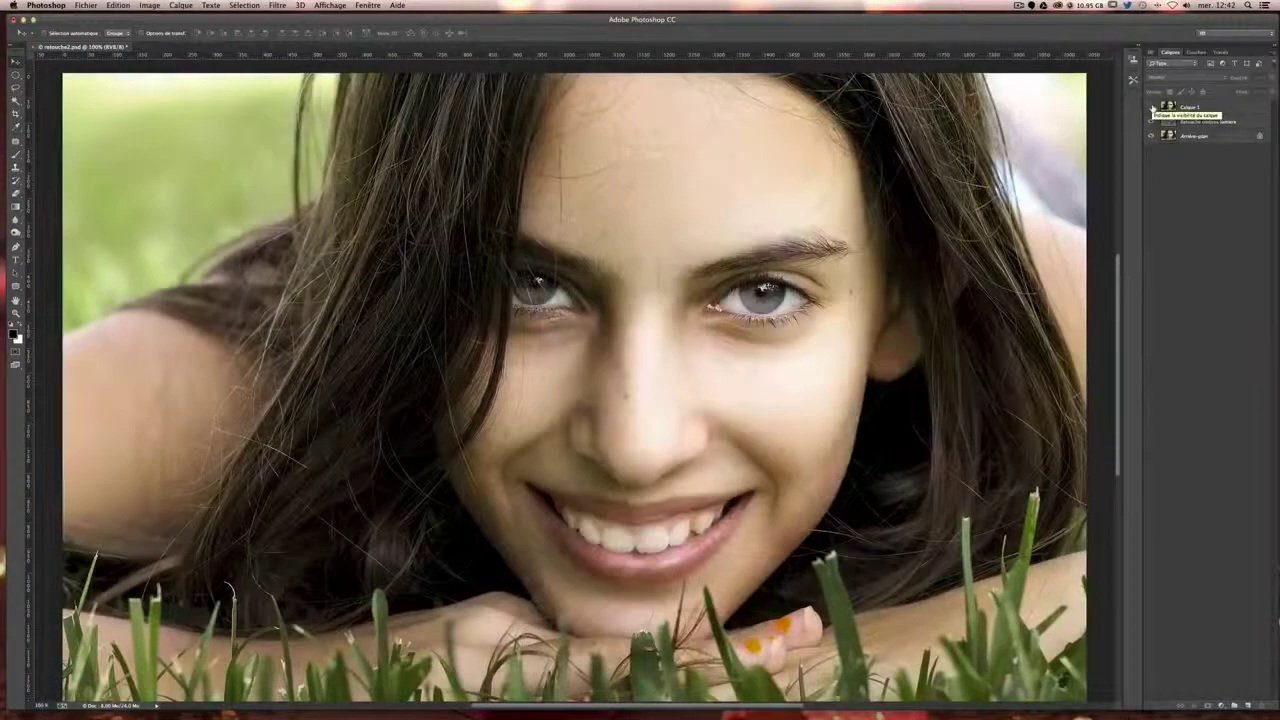
{"action": "left_click", "coordinate": [1152, 107]}
{"action": "left_click", "coordinate": [1152, 107]}
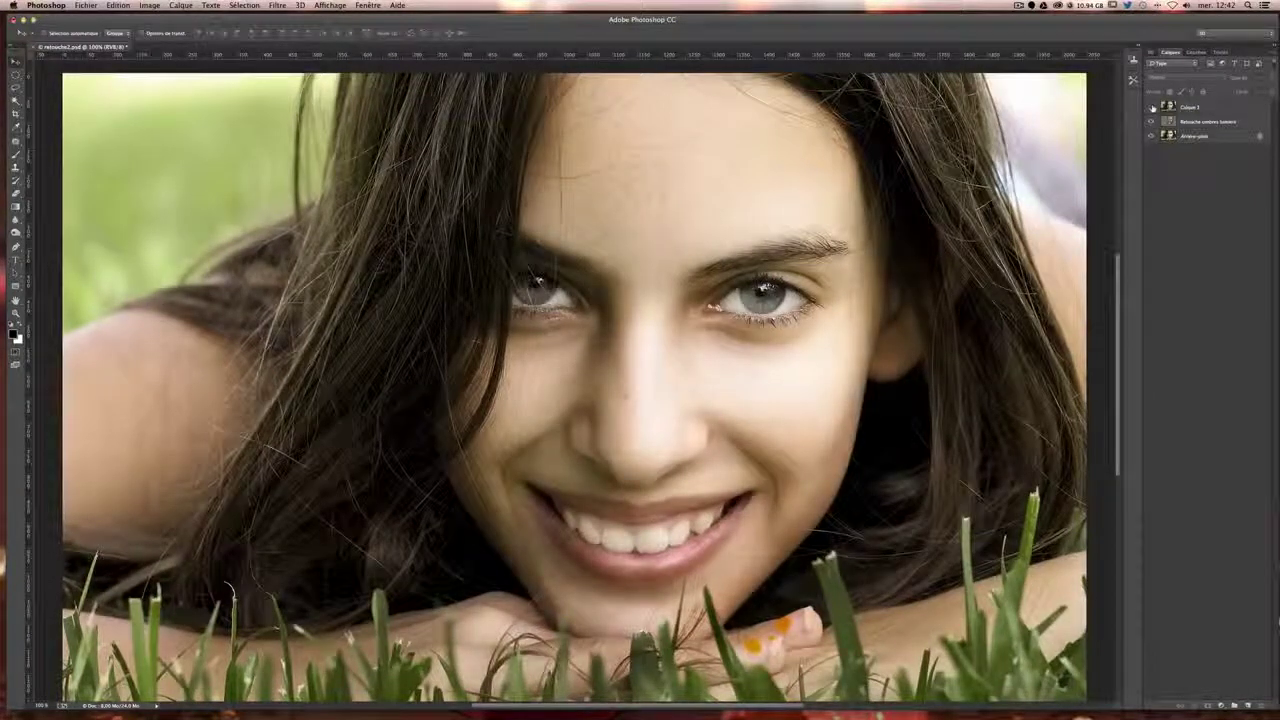
{"action": "left_click", "coordinate": [1152, 107]}
{"action": "left_click", "coordinate": [1152, 107]}
{"action": "left_click", "coordinate": [1152, 107]}
{"action": "left_click", "coordinate": [1152, 107]}
{"action": "left_click", "coordinate": [1152, 107]}
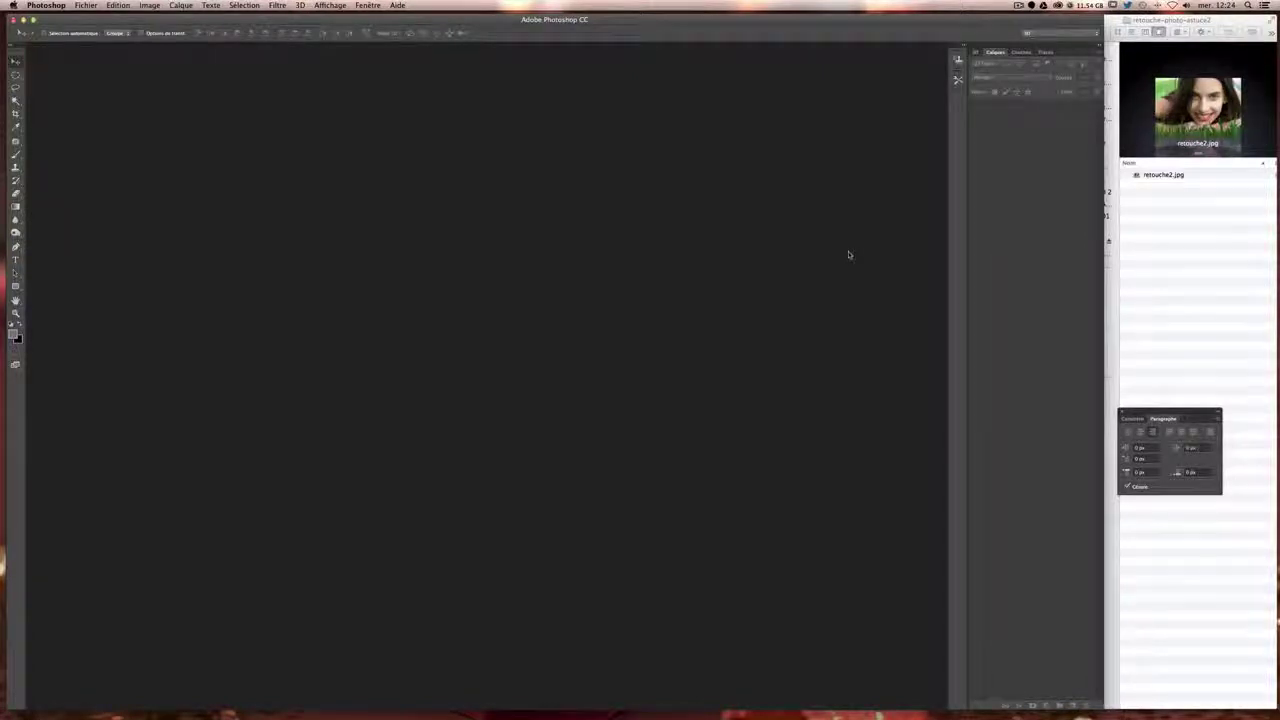
- Open retouche2.jpg from the file browser in Adobe Photoshop CC
{"action": "right_click", "coordinate": [1163, 176]}
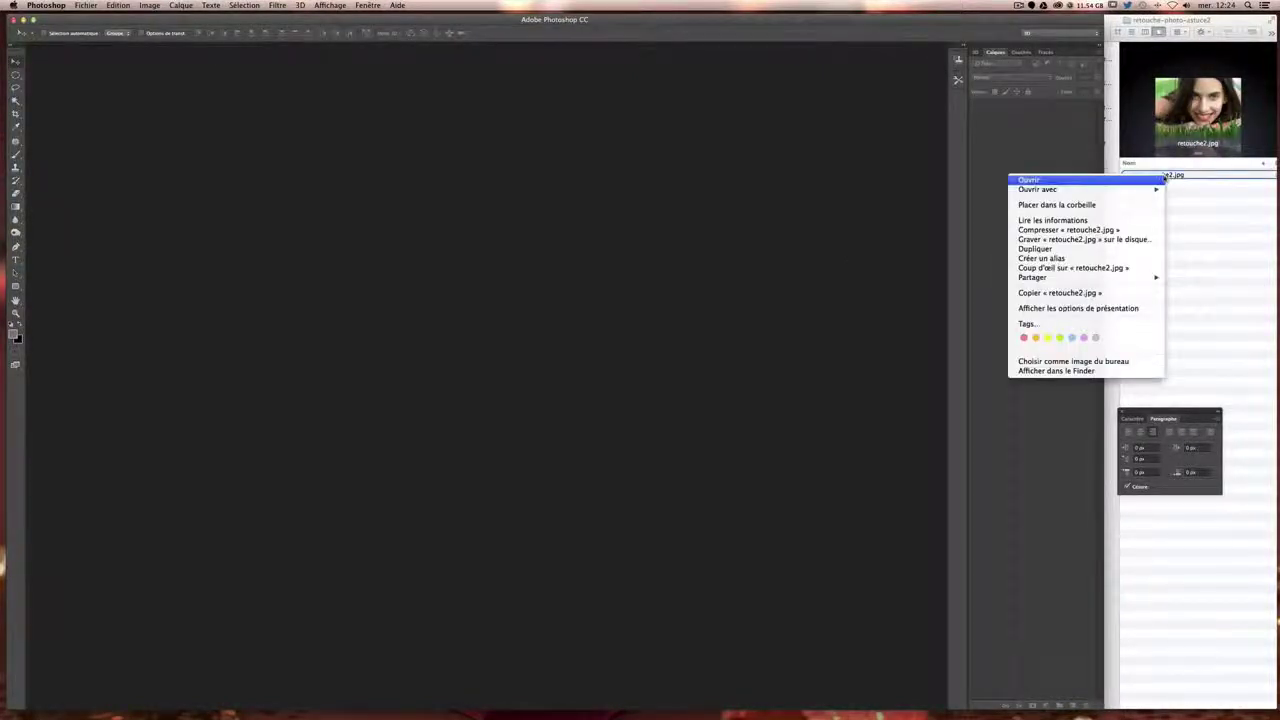
{"action": "mouse_move", "coordinate": [1158, 189]}
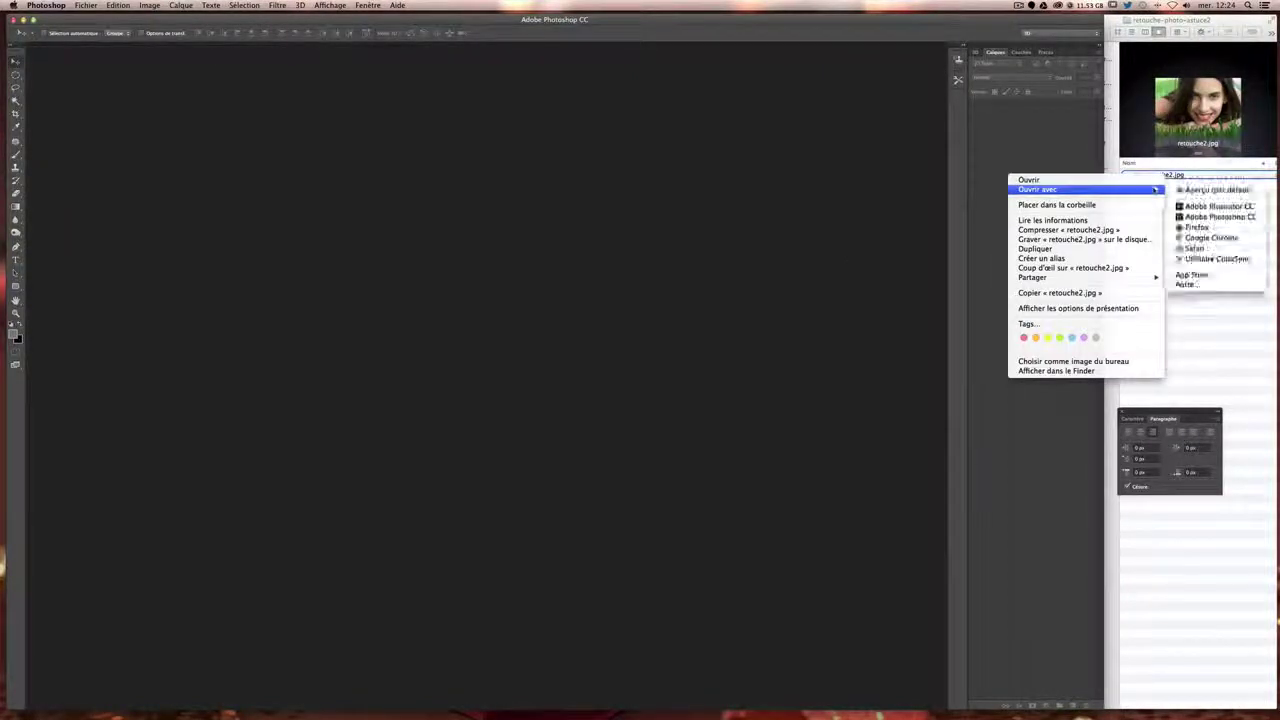
{"action": "left_click", "coordinate": [1200, 214]}
{"action": "left_click", "coordinate": [741, 388]}
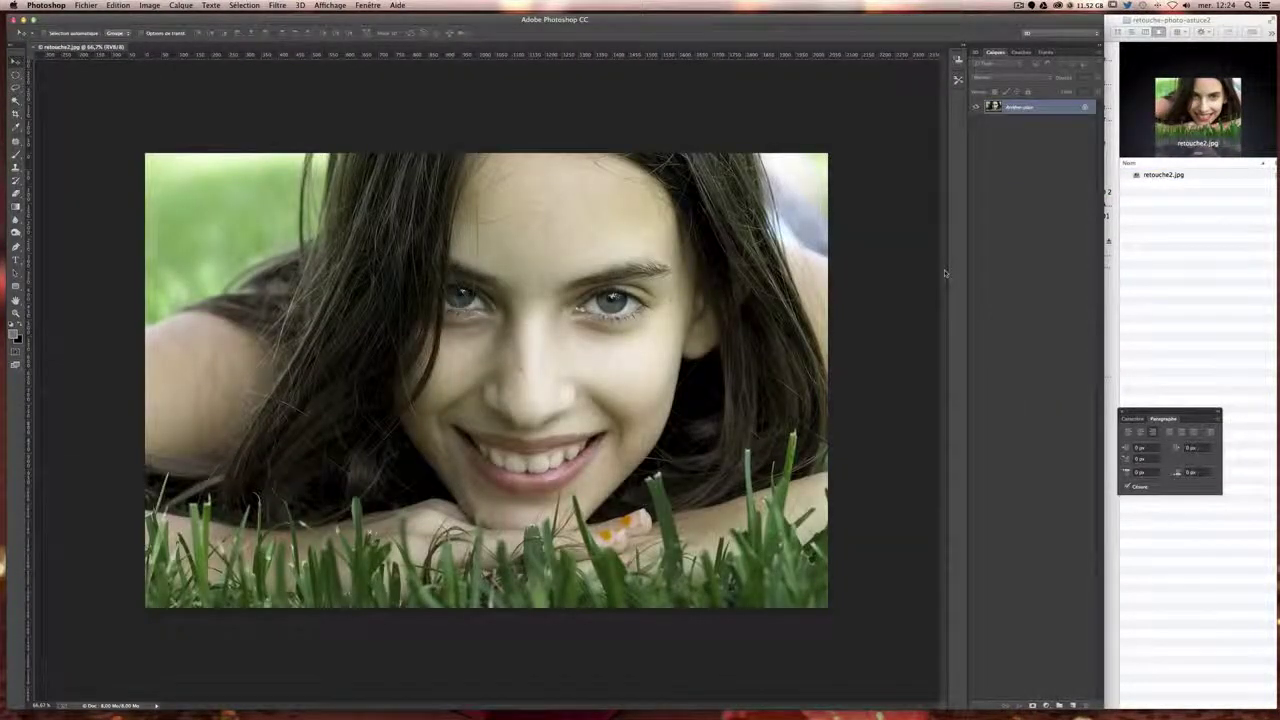
- Apply the Camera Raw filter to the portrait with Température +15 and Teinte +20
{"action": "key", "text": "super+1"}
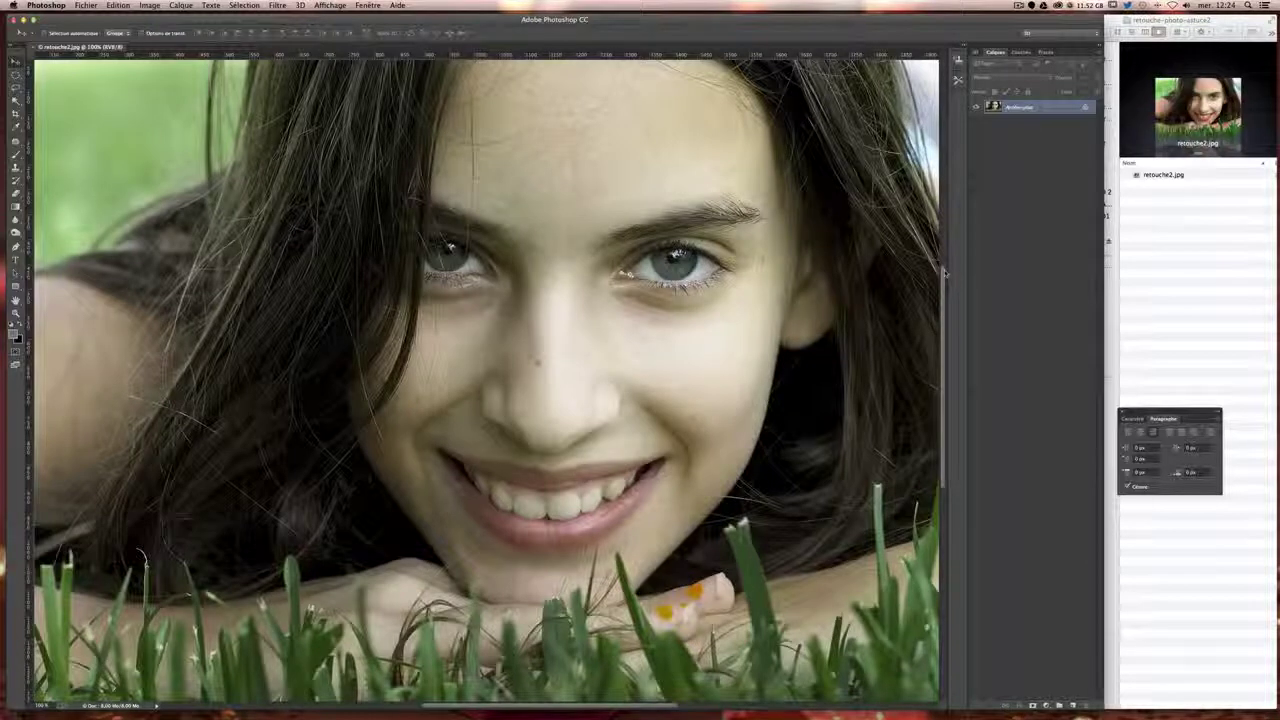
{"action": "scroll", "coordinate": [750, 320], "scroll_direction": "up", "scroll_amount": 2}
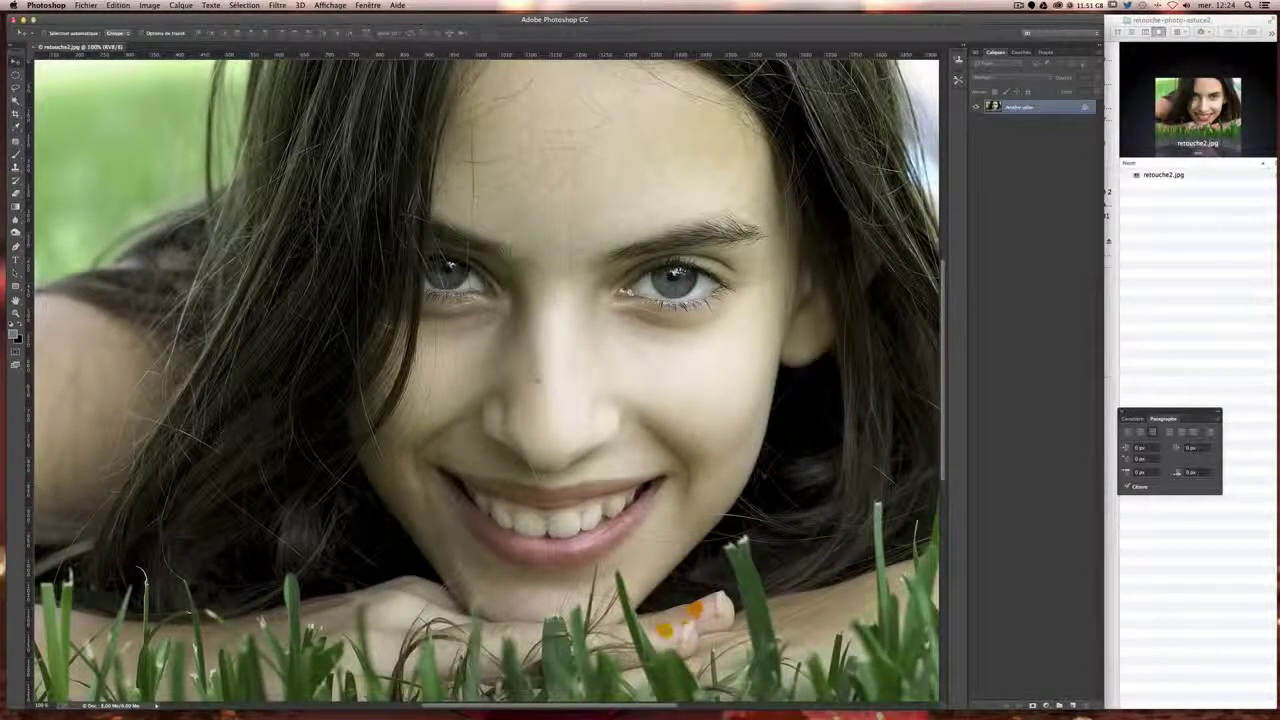
{"action": "scroll", "coordinate": [691, 253], "scroll_direction": "up", "scroll_amount": 3}
{"action": "scroll", "coordinate": [694, 256], "scroll_direction": "down", "scroll_amount": 3}
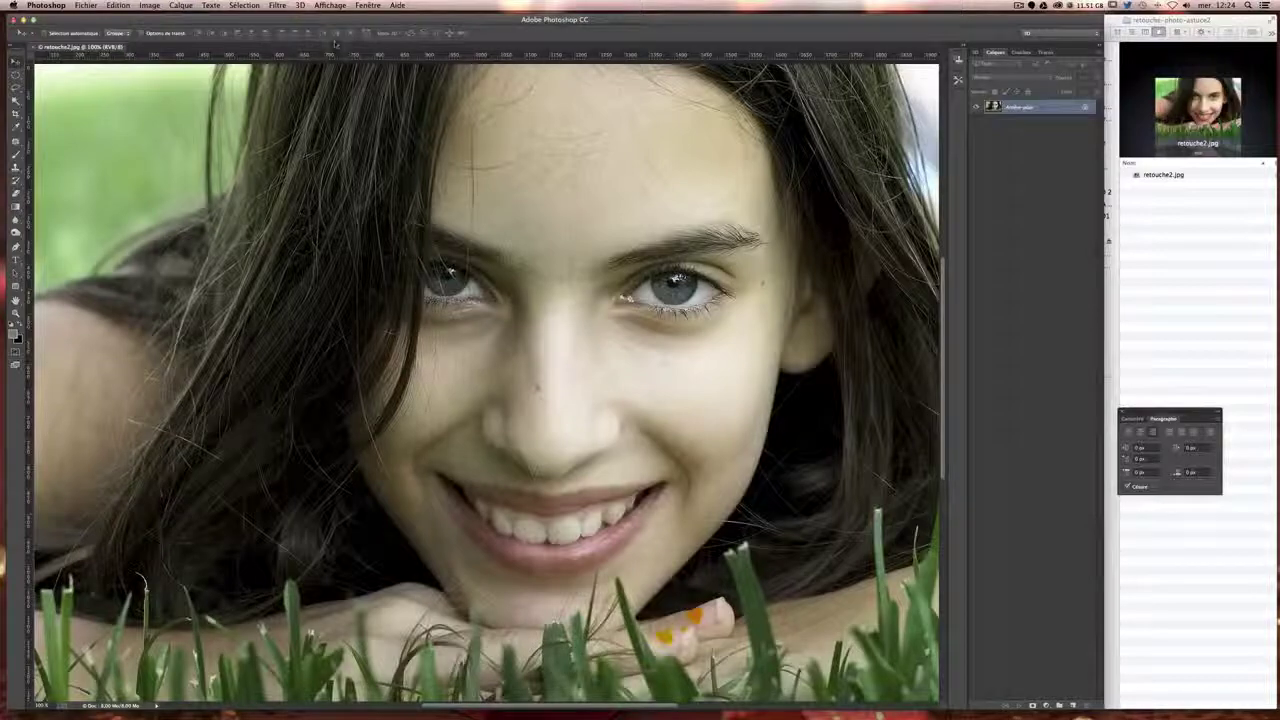
{"action": "left_click", "coordinate": [277, 5]}
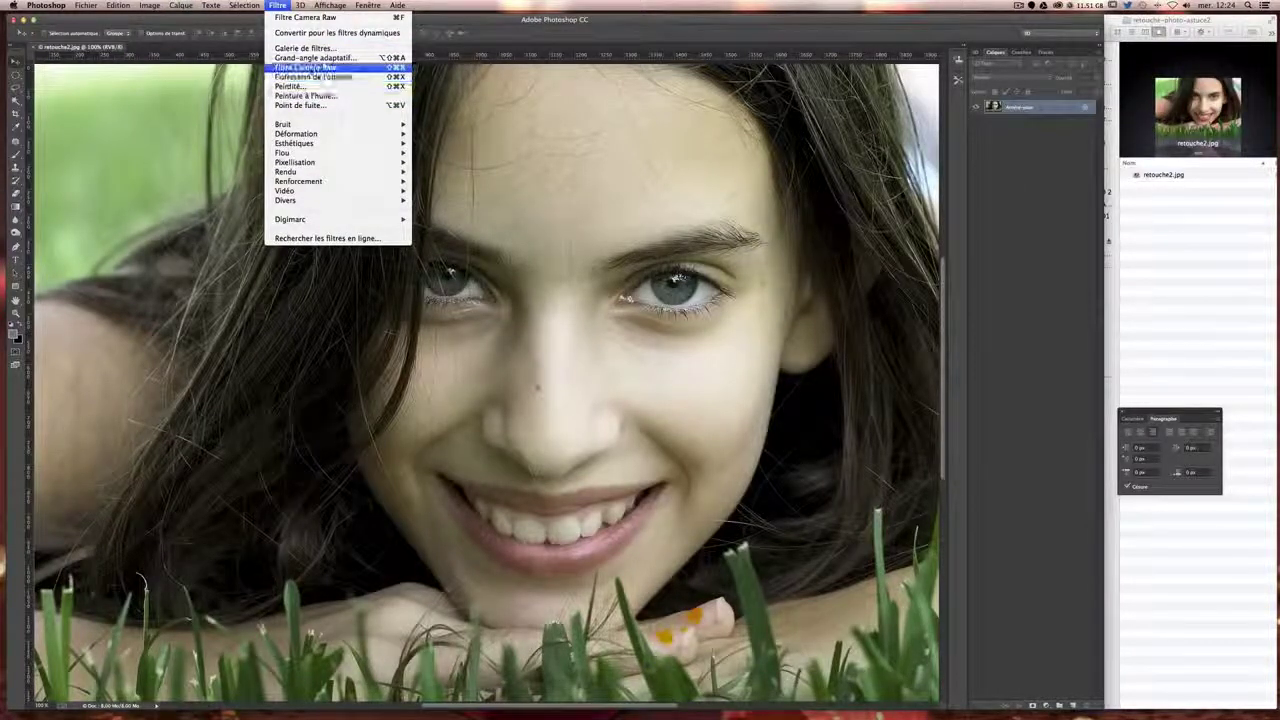
{"action": "left_click", "coordinate": [305, 67]}
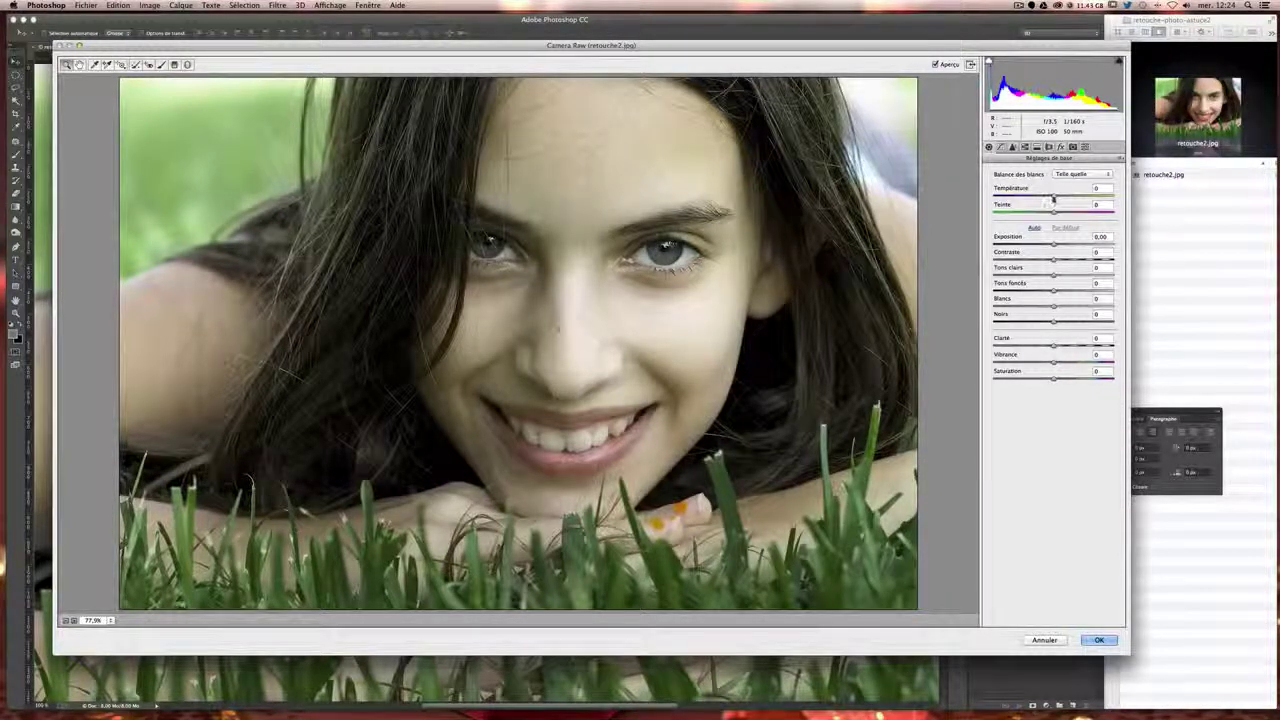
{"action": "left_click_drag", "start_coordinate": [1053, 197], "coordinate": [1063, 198]}
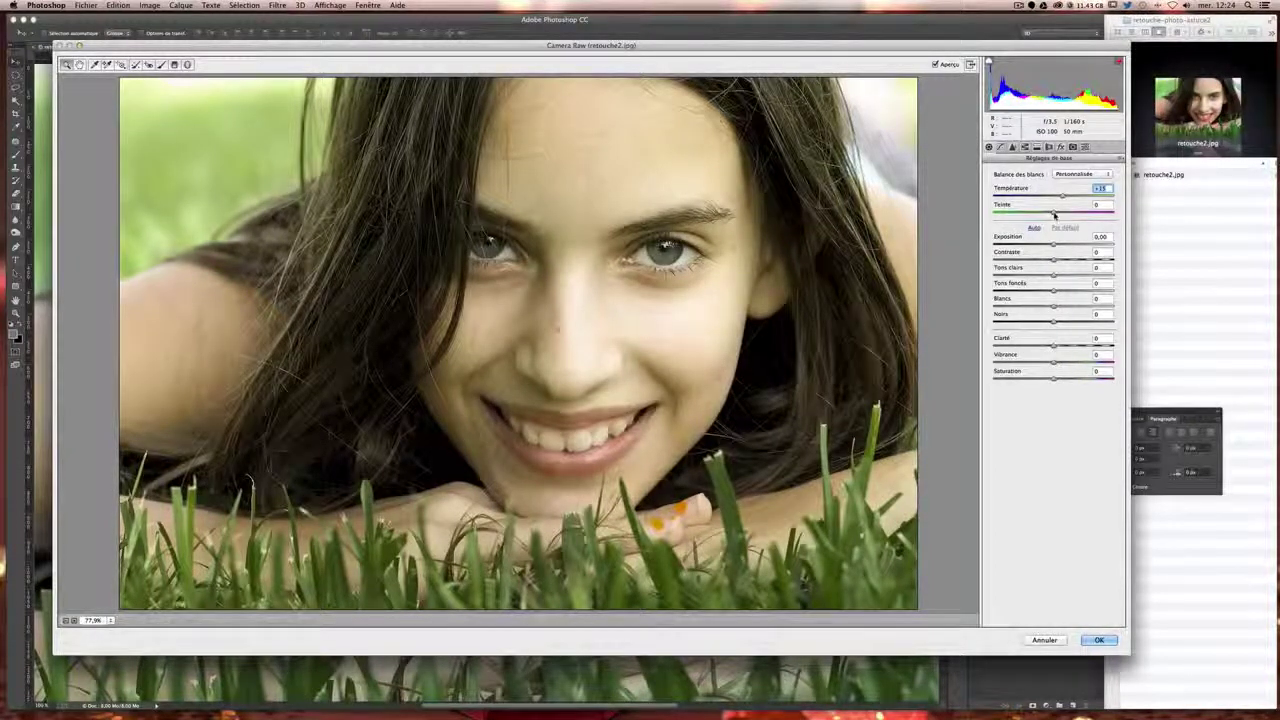
{"action": "left_click_drag", "start_coordinate": [1053, 215], "coordinate": [1065, 214]}
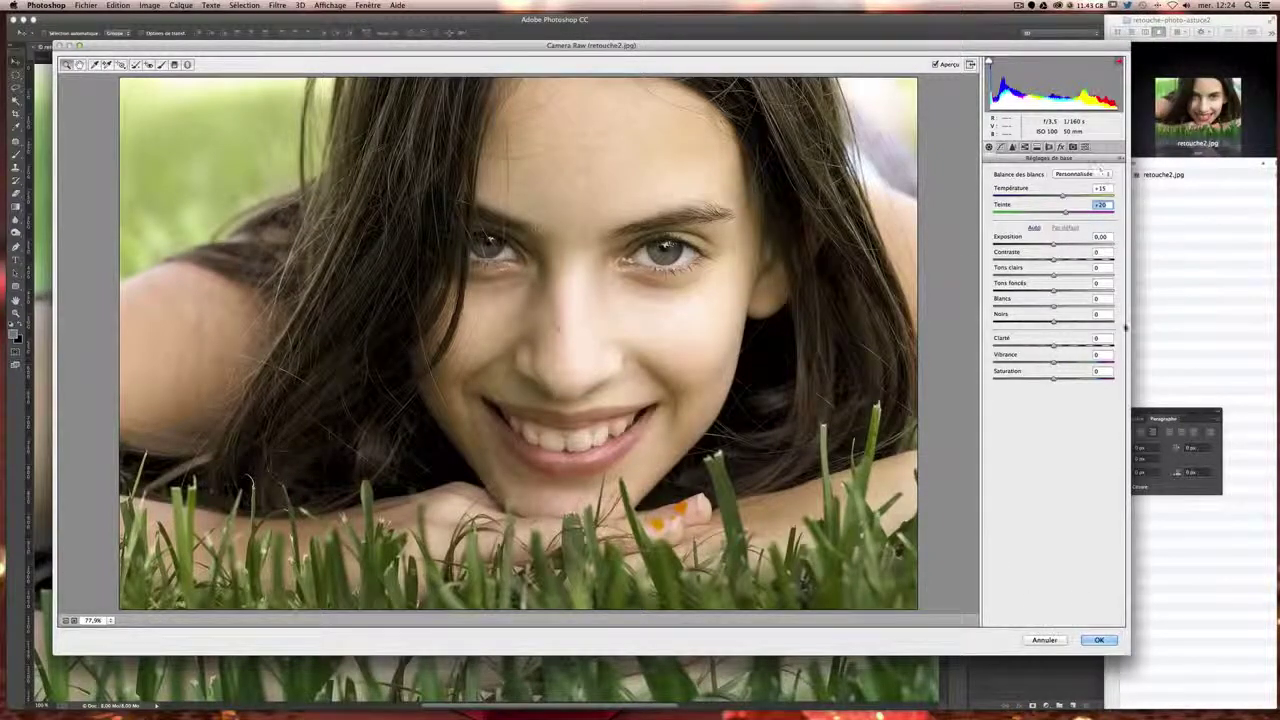
{"action": "left_click", "coordinate": [1100, 643]}
- Compare the portrait before and after the Camera Raw correction by repeatedly undoing and redoing it
{"action": "key", "text": "super+z"}
{"action": "key", "text": "super+z"}
{"action": "key", "text": "super+z"}
{"action": "key", "text": "super+z"}
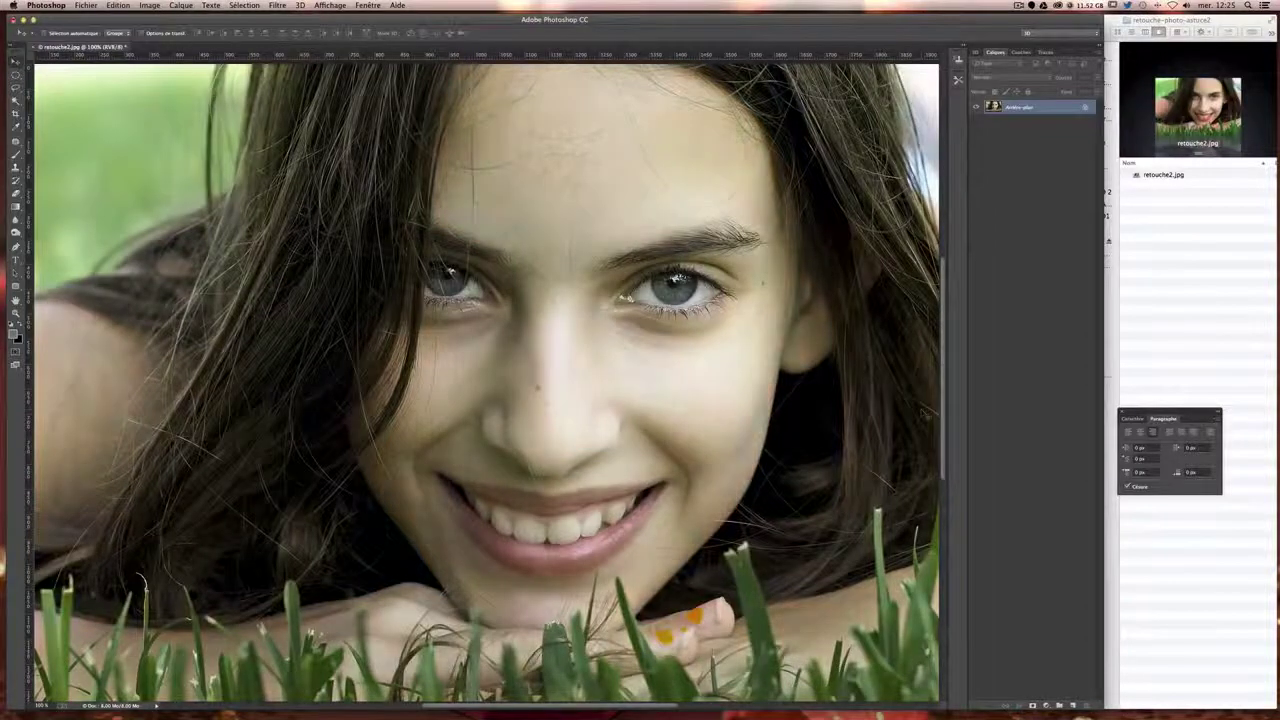
{"action": "key", "text": "super+z"}
{"action": "key", "text": "super+z"}
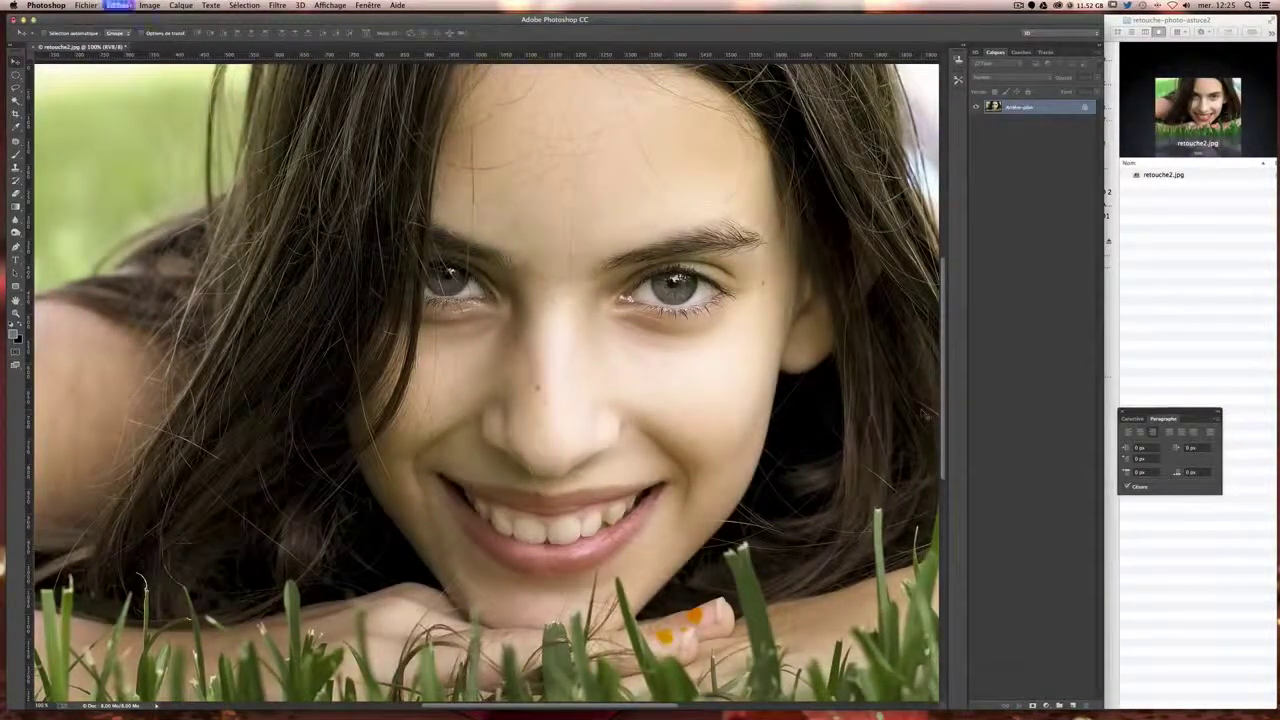
{"action": "key", "text": "super+z"}
{"action": "key", "text": "super+z"}
{"action": "key", "text": "super+z"}
- Start a new layer above the background and name it "Retouche ombres lumiere"
{"action": "key", "text": "super+minus"}
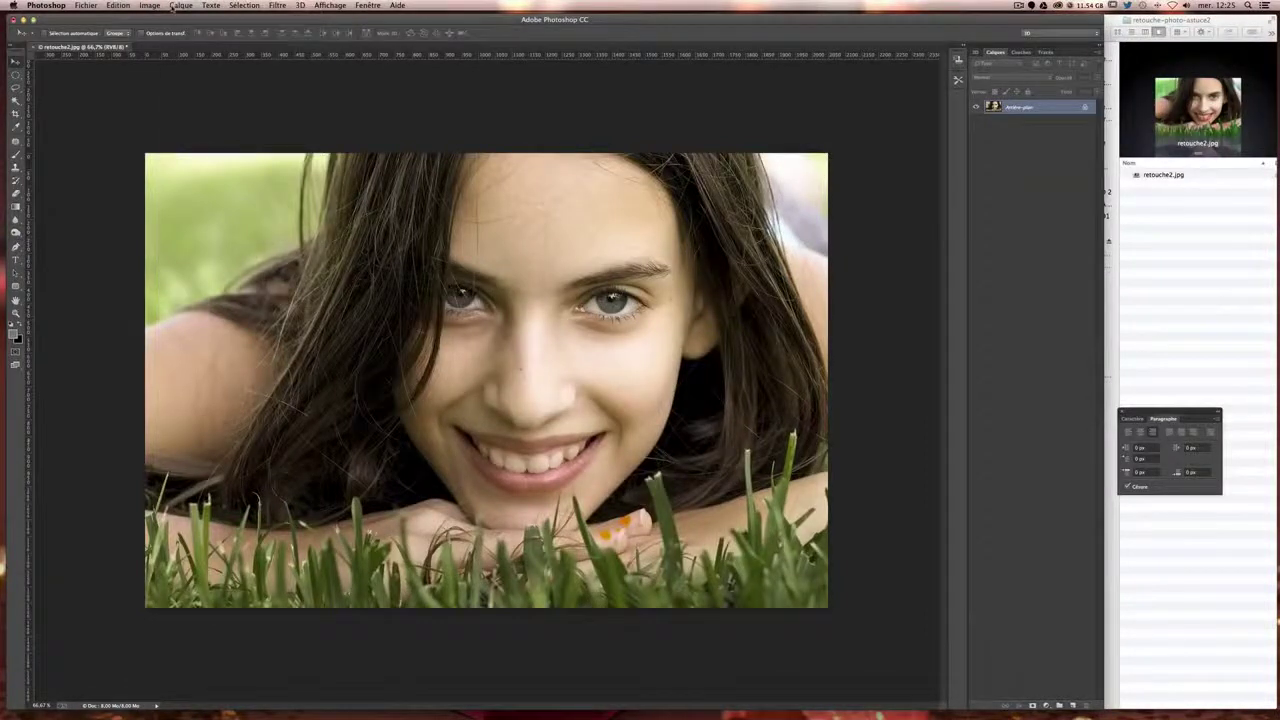
{"action": "left_click", "coordinate": [179, 6]}
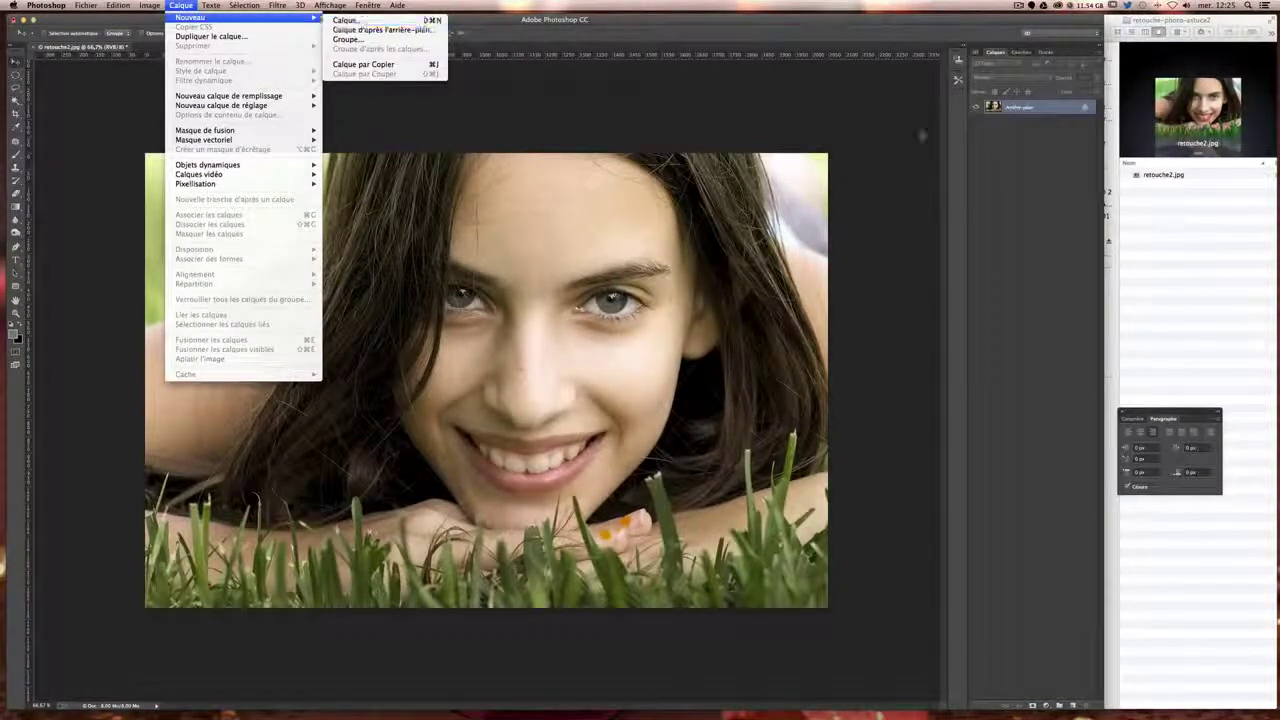
{"action": "left_click", "coordinate": [931, 137]}
{"action": "left_click", "coordinate": [1097, 52]}
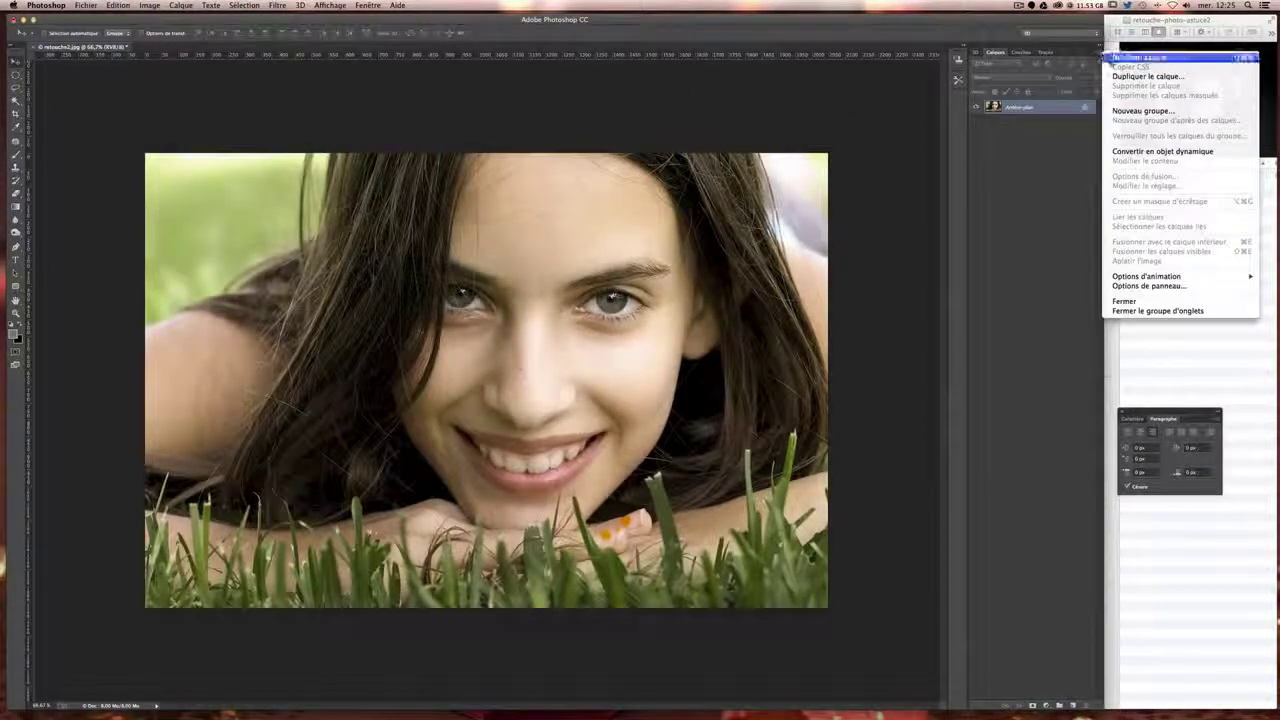
{"action": "left_click", "coordinate": [1228, 60]}
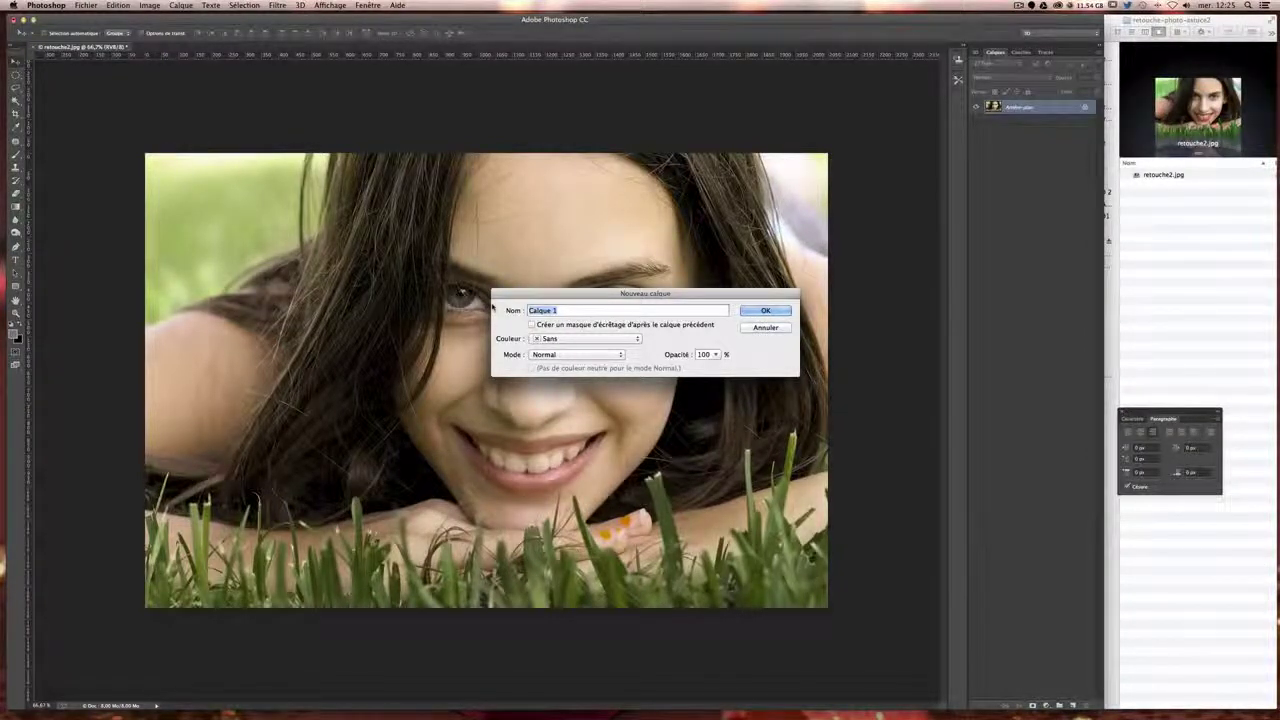
{"action": "type", "text": "Ratouche s"}
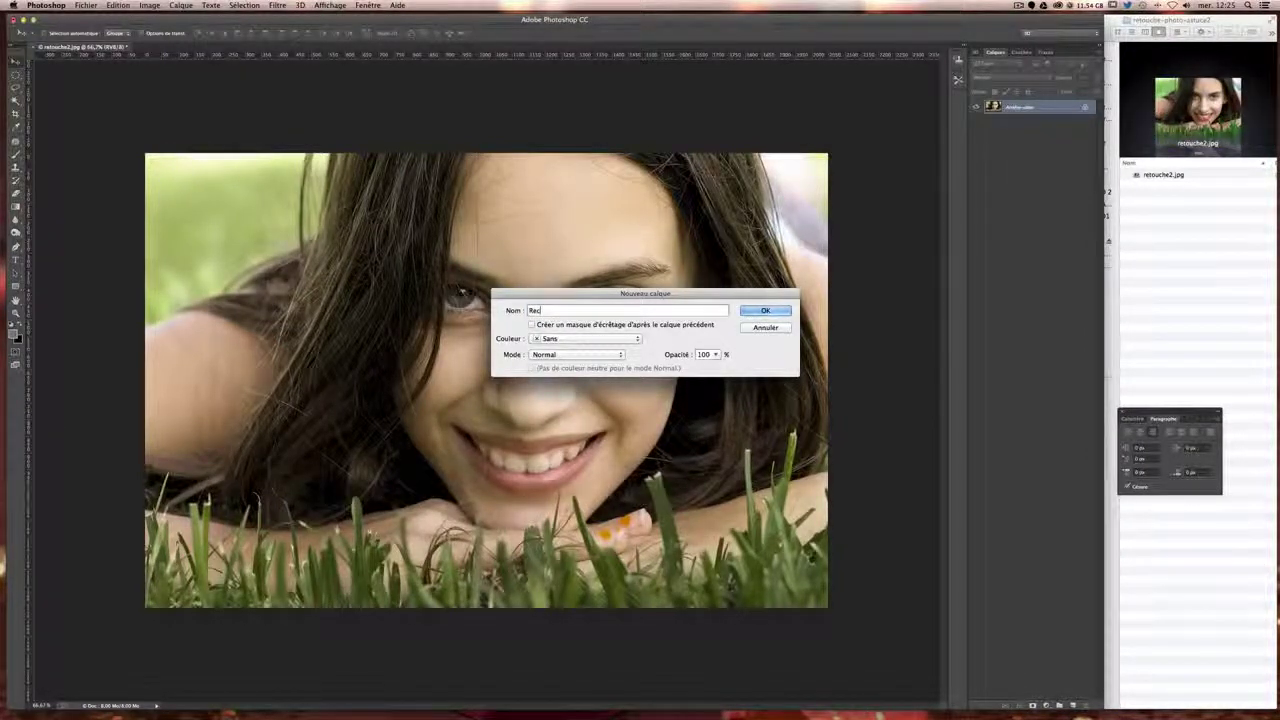
{"action": "type", "text": "mbres lumiere"}
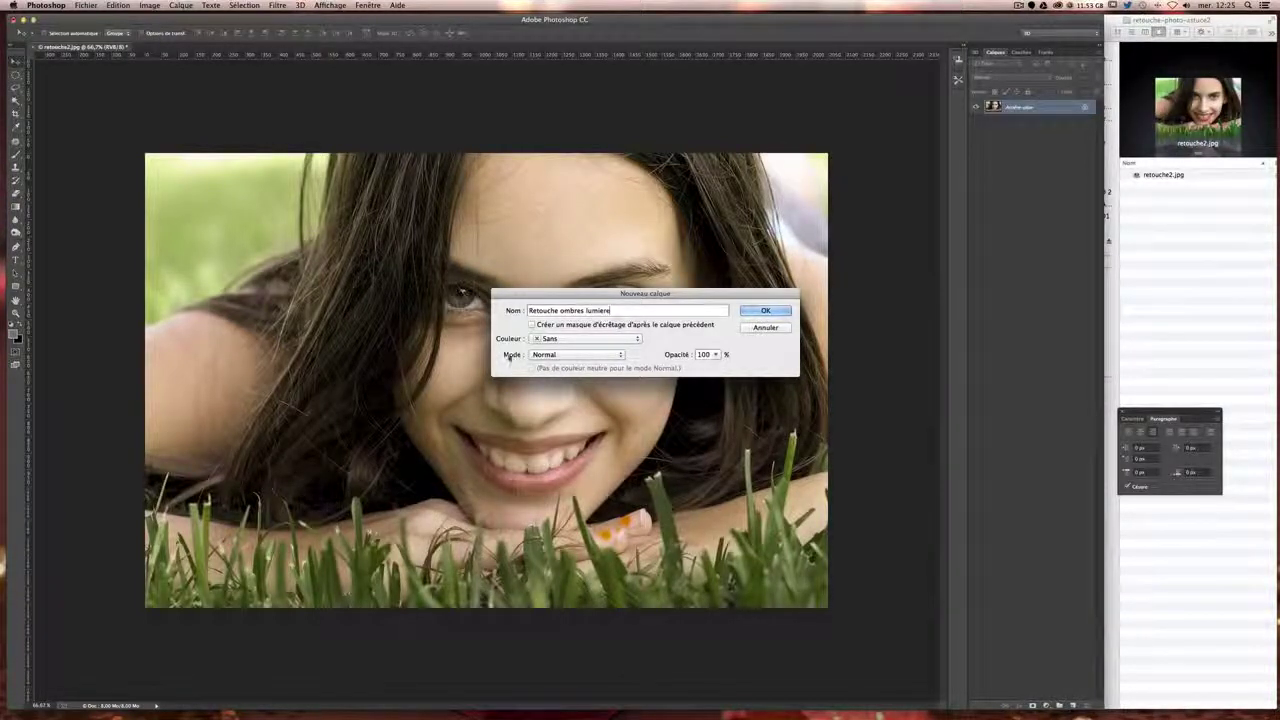
- Set the new layer's mode to Lumière tamisée, fill it with the 50% grey neutral colour and create it
{"action": "left_click", "coordinate": [604, 357]}
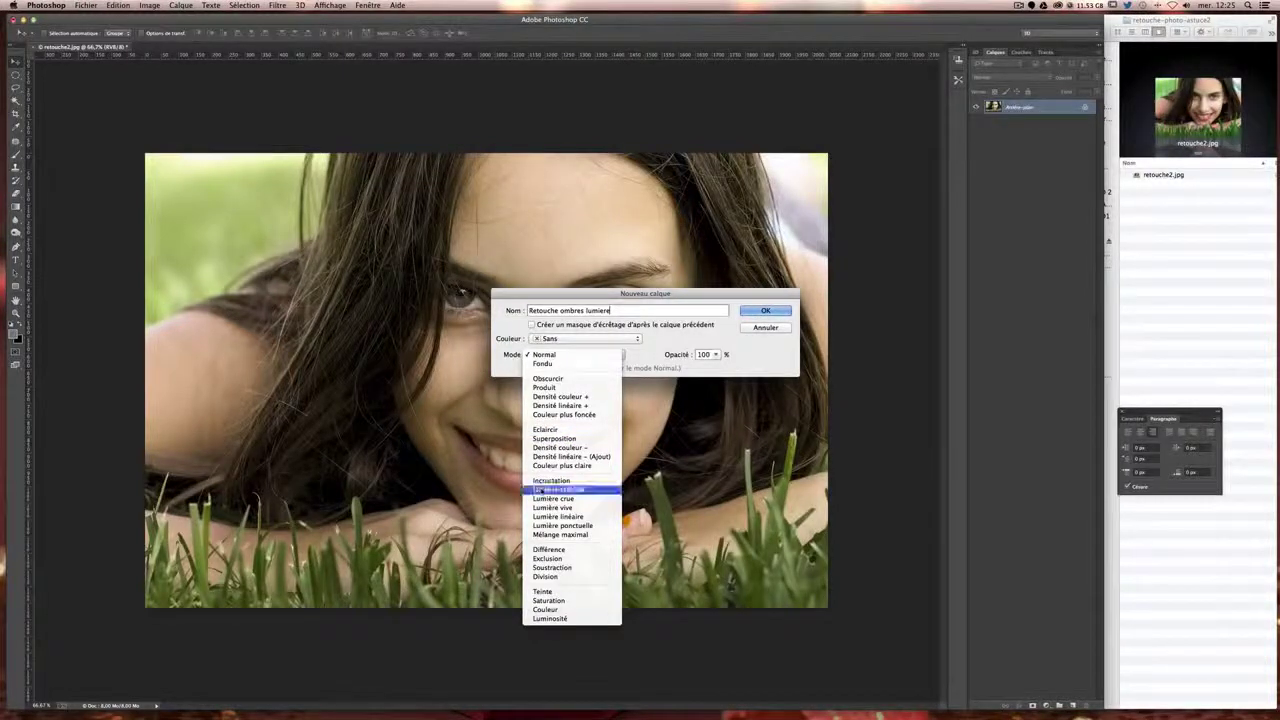
{"action": "left_click", "coordinate": [553, 490]}
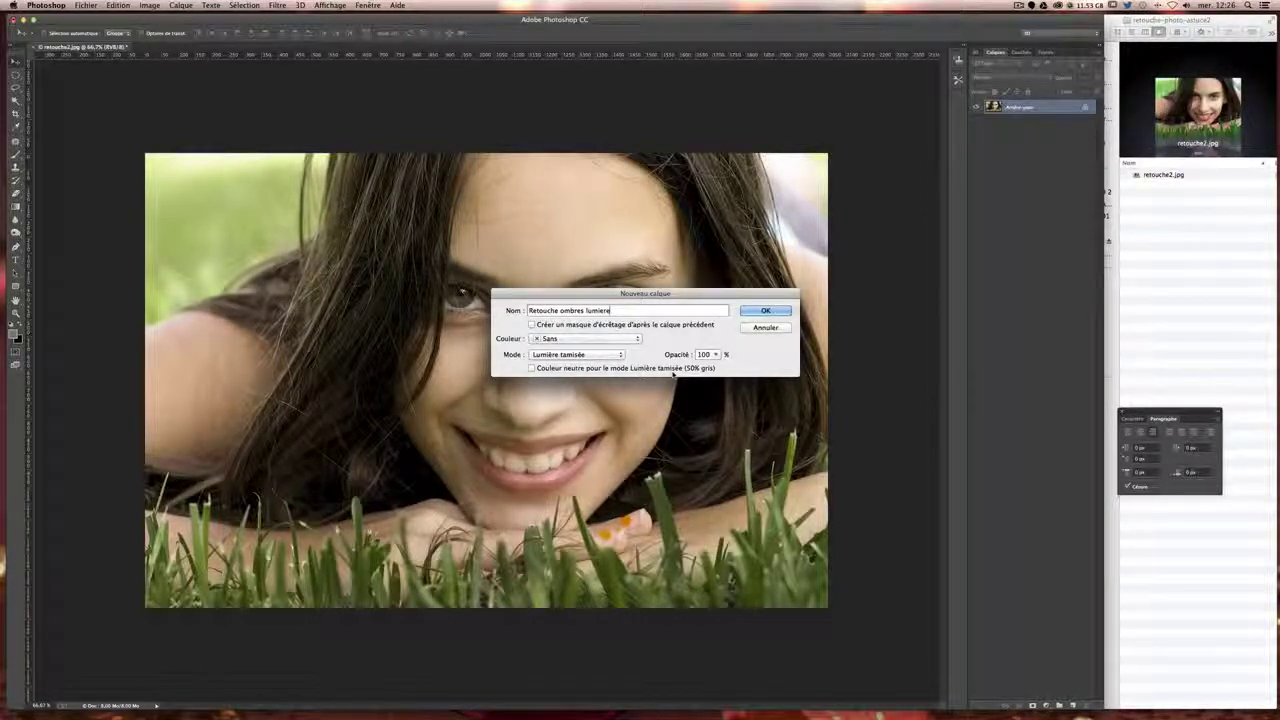
{"action": "left_click", "coordinate": [568, 355]}
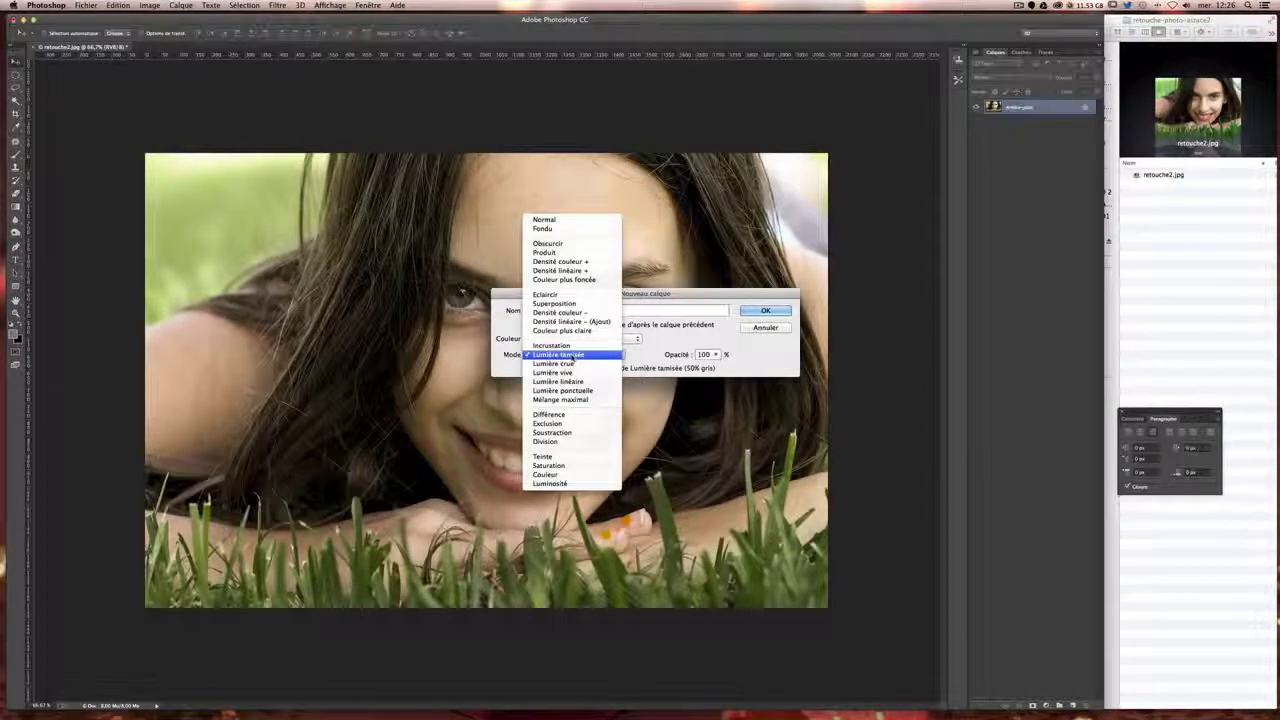
{"action": "left_click", "coordinate": [558, 303]}
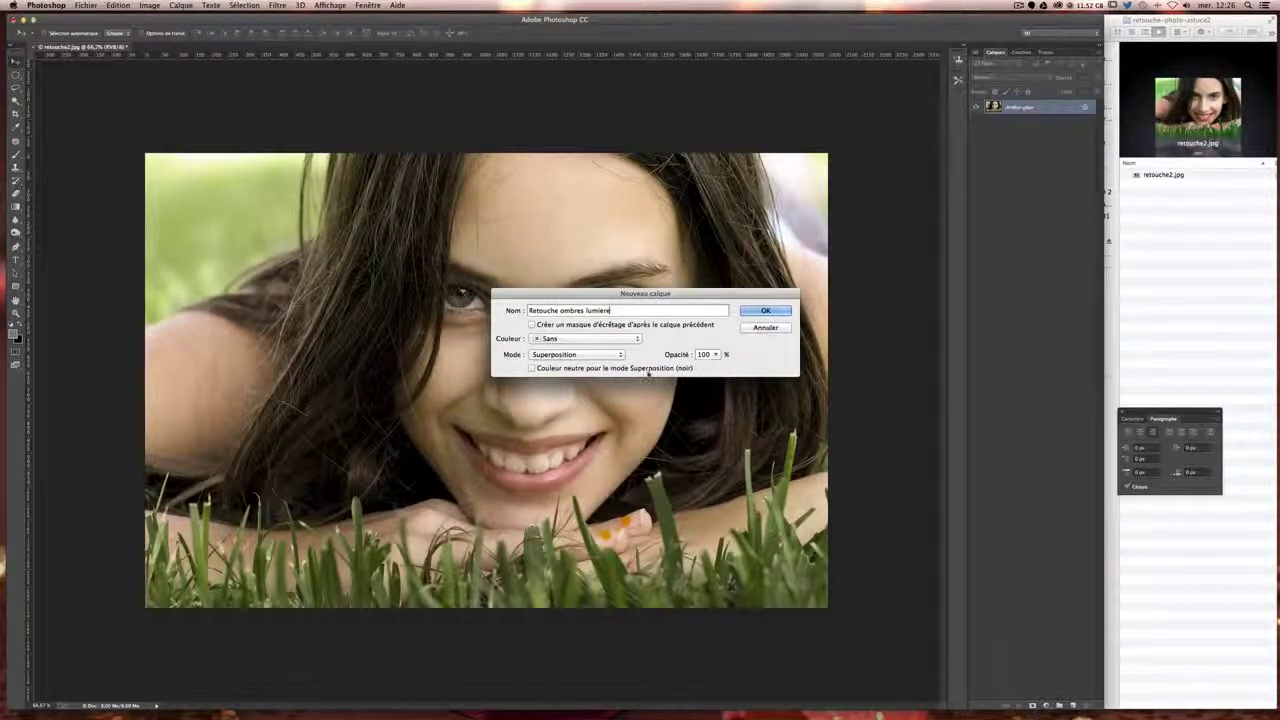
{"action": "left_click", "coordinate": [605, 356]}
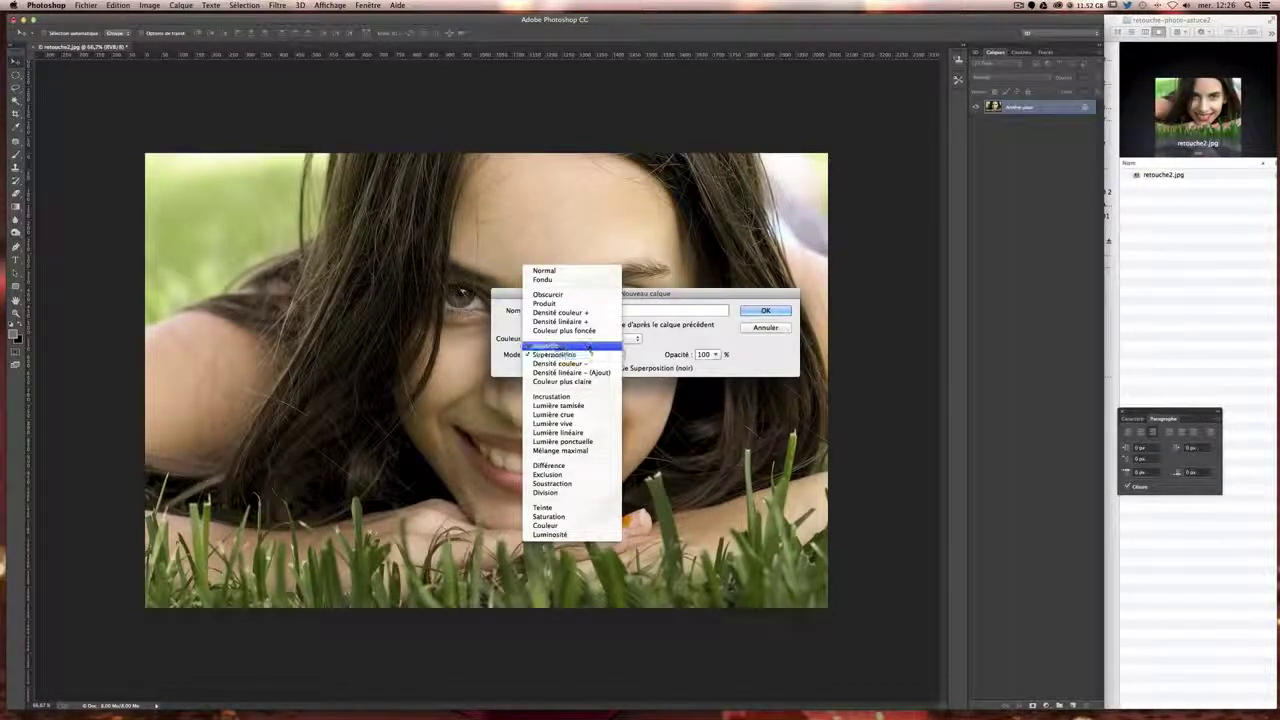
{"action": "left_click", "coordinate": [566, 405]}
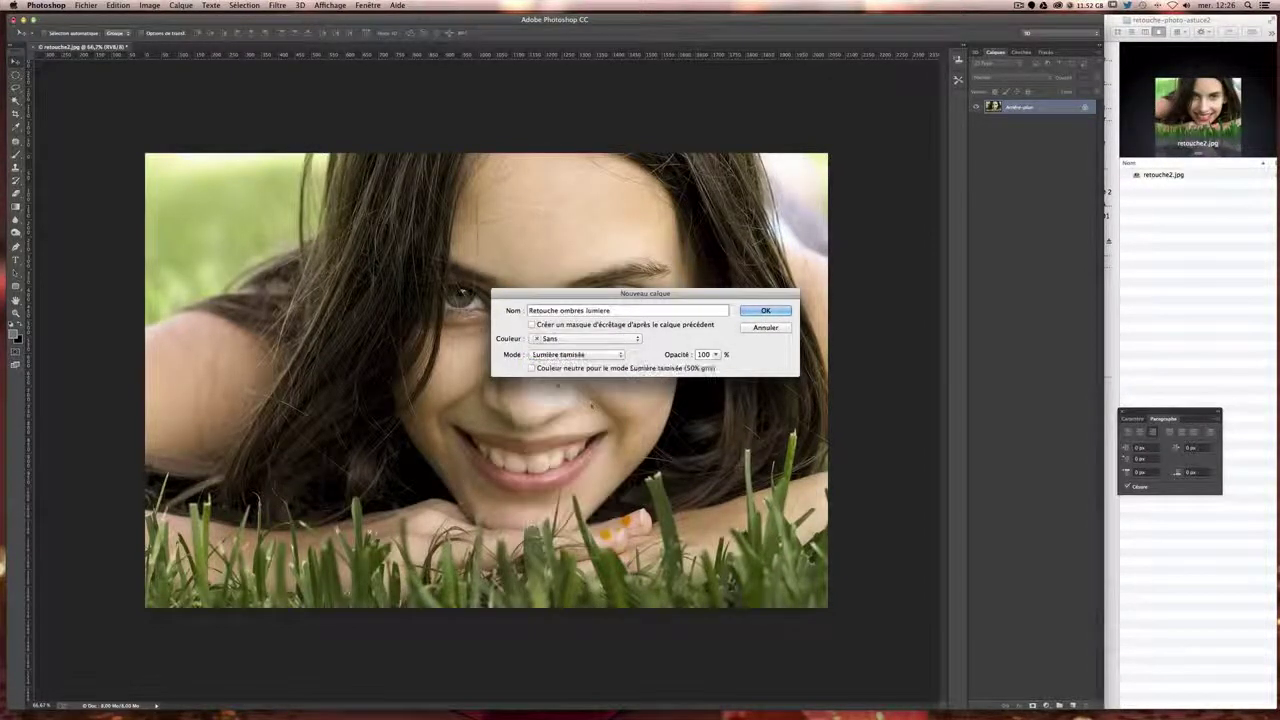
{"action": "left_click", "coordinate": [532, 368]}
{"action": "left_click", "coordinate": [765, 310]}
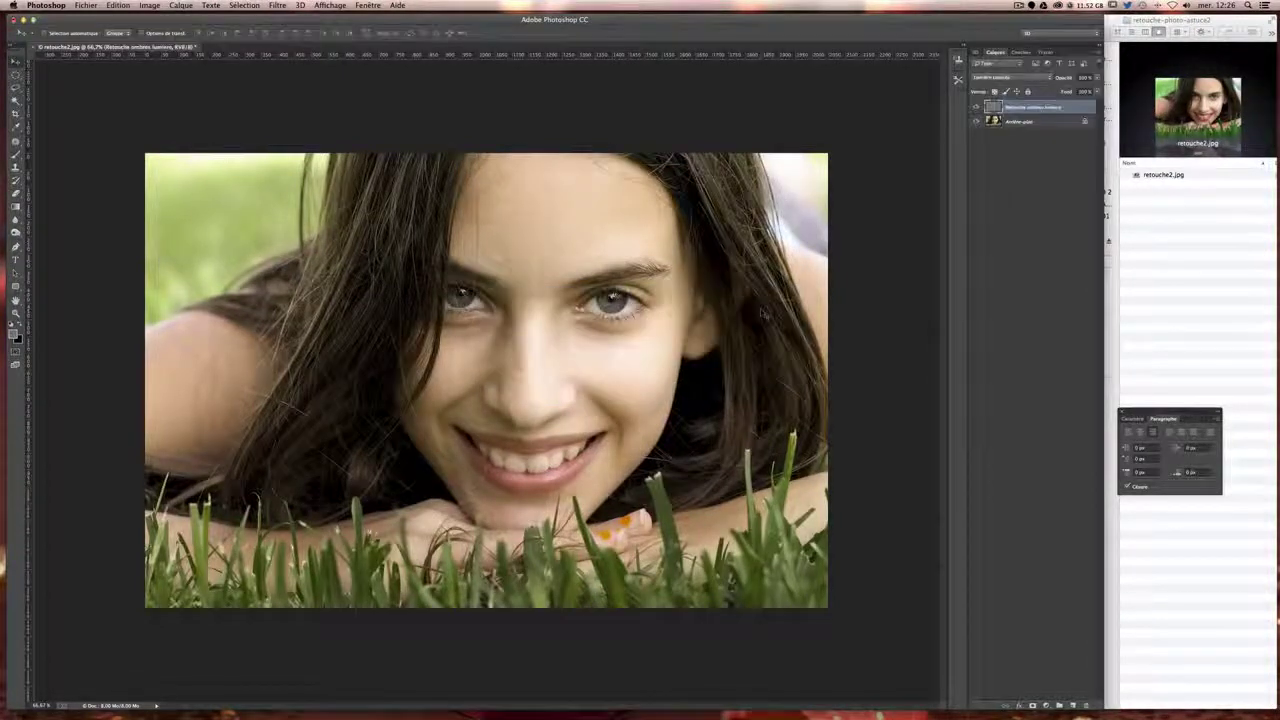
- Show the retouch layer's grey fill by switching its blend mode to Normal and back to Lumière tamisée
{"action": "left_click", "coordinate": [1027, 126]}
{"action": "left_click", "coordinate": [1025, 110]}
{"action": "left_click", "coordinate": [1012, 77]}
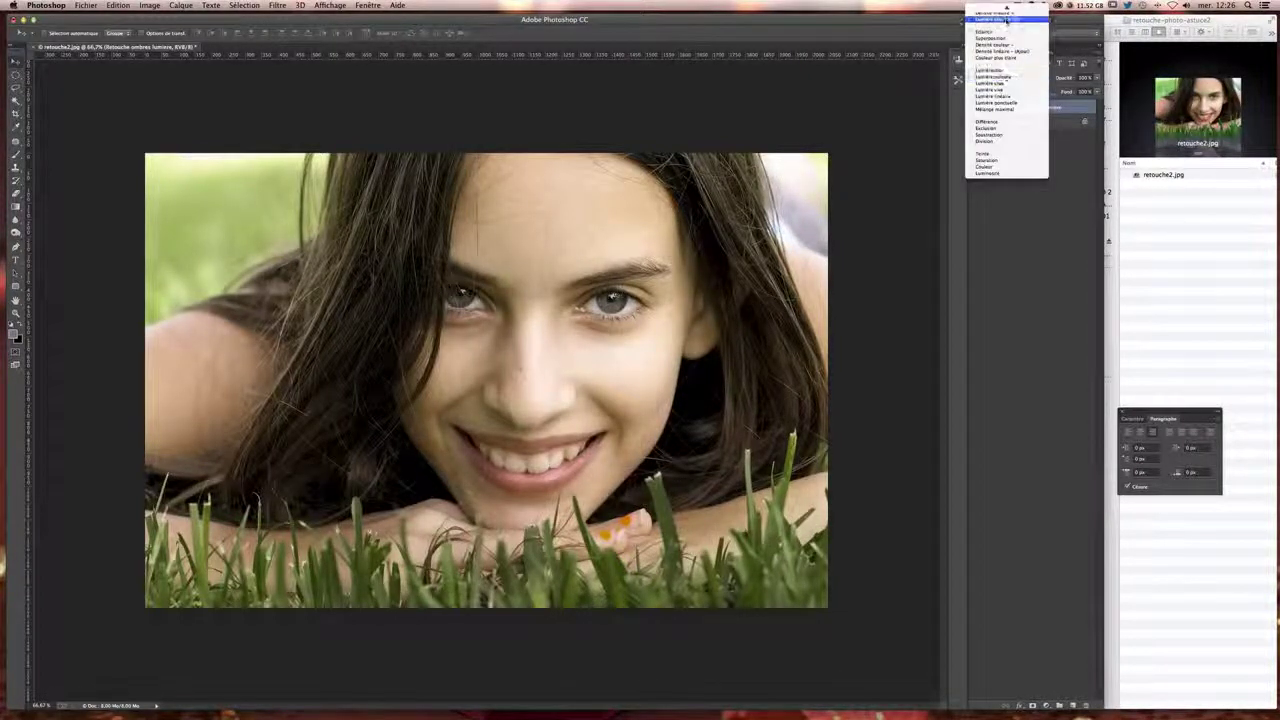
{"action": "left_click", "coordinate": [1008, 15]}
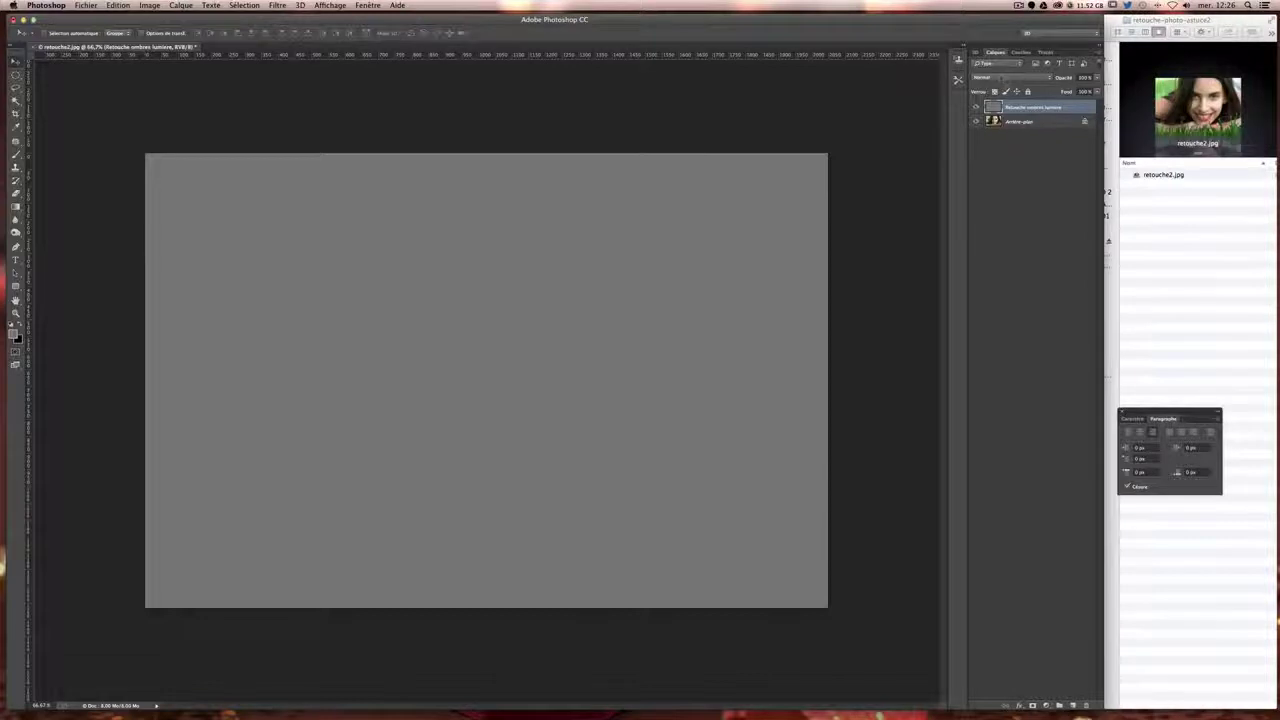
{"action": "left_click", "coordinate": [1012, 77]}
{"action": "left_click", "coordinate": [1000, 178]}
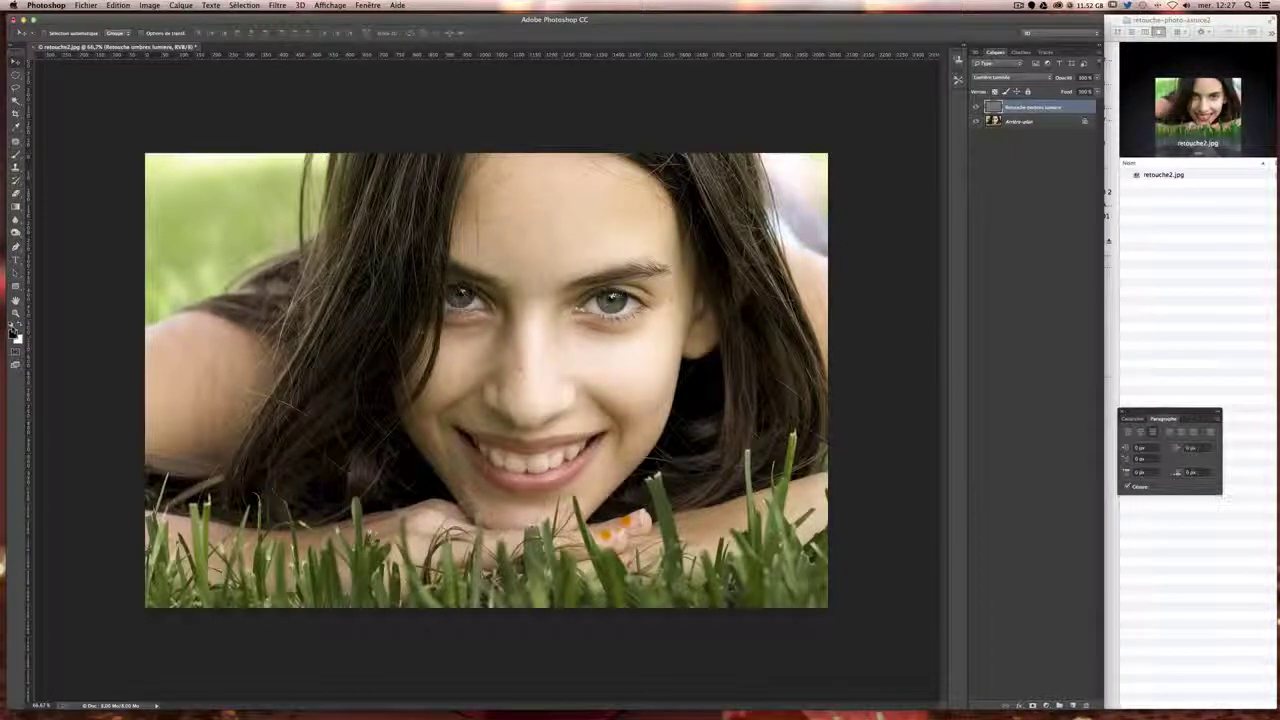
- Set up the Brush tool with white as the foreground colour and adjust the brush size over the face
{"action": "left_click", "coordinate": [19, 325]}
{"action": "left_click", "coordinate": [15, 156]}
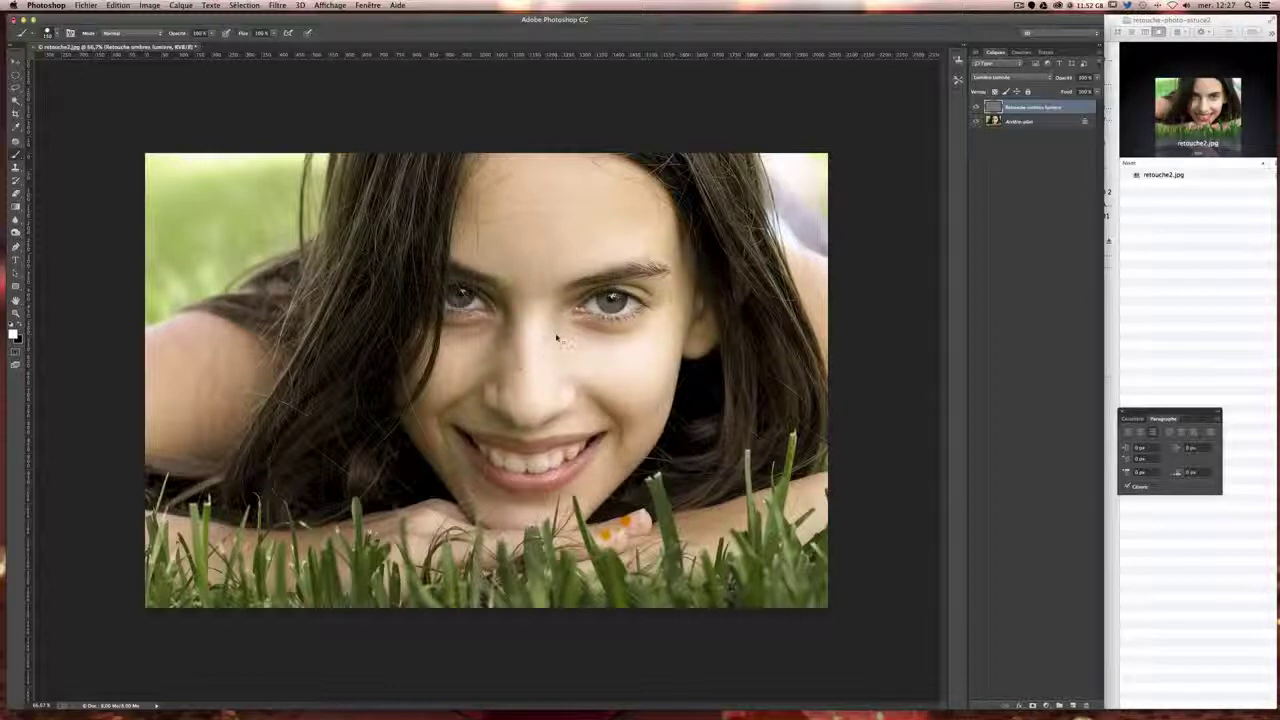
{"action": "mouse_move", "coordinate": [556, 335]}
{"action": "left_mouse_down"}
{"action": "mouse_move", "coordinate": [537, 337]}
{"action": "mouse_move", "coordinate": [670, 341]}
{"action": "mouse_move", "coordinate": [571, 334]}
{"action": "mouse_move", "coordinate": [639, 334]}
{"action": "mouse_move", "coordinate": [572, 334]}
{"action": "mouse_move", "coordinate": [597, 123]}
{"action": "mouse_move", "coordinate": [595, 328]}
{"action": "mouse_move", "coordinate": [594, 227]}
{"action": "mouse_move", "coordinate": [595, 294]}
{"action": "mouse_move", "coordinate": [571, 151]}
{"action": "left_mouse_up"}
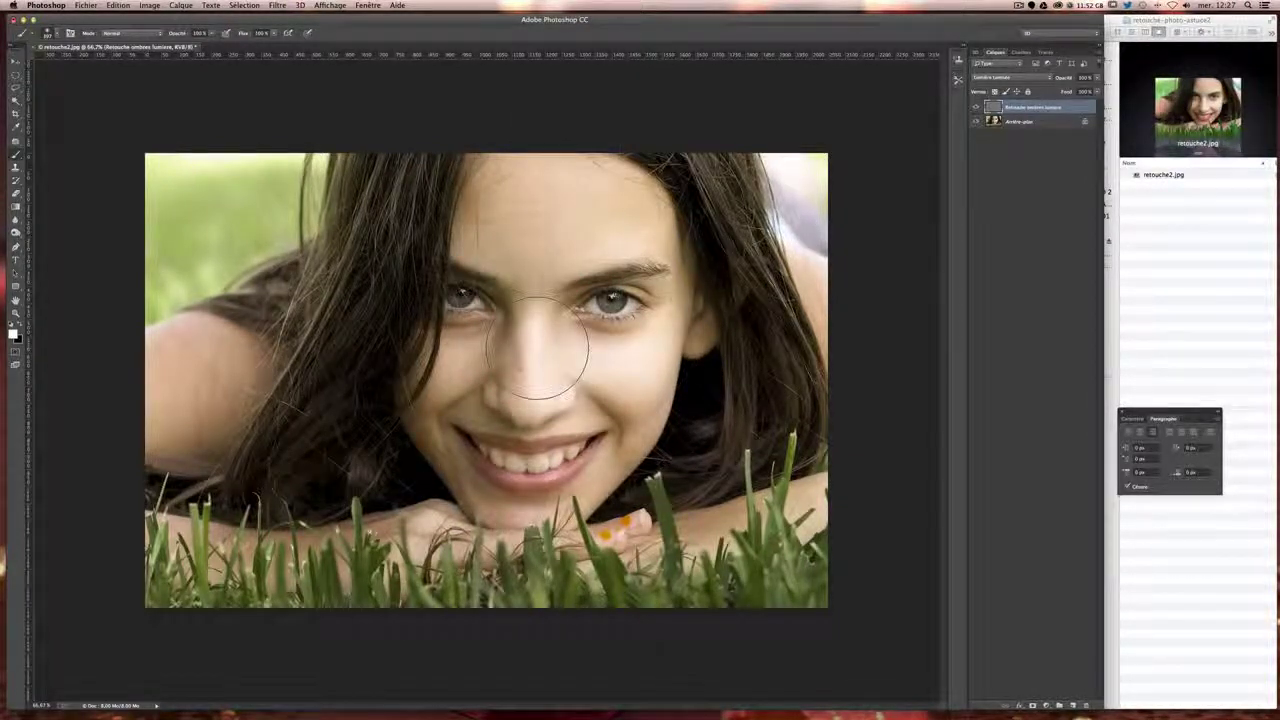
{"action": "left_click_drag", "start_coordinate": [578, 294], "coordinate": [534, 298]}
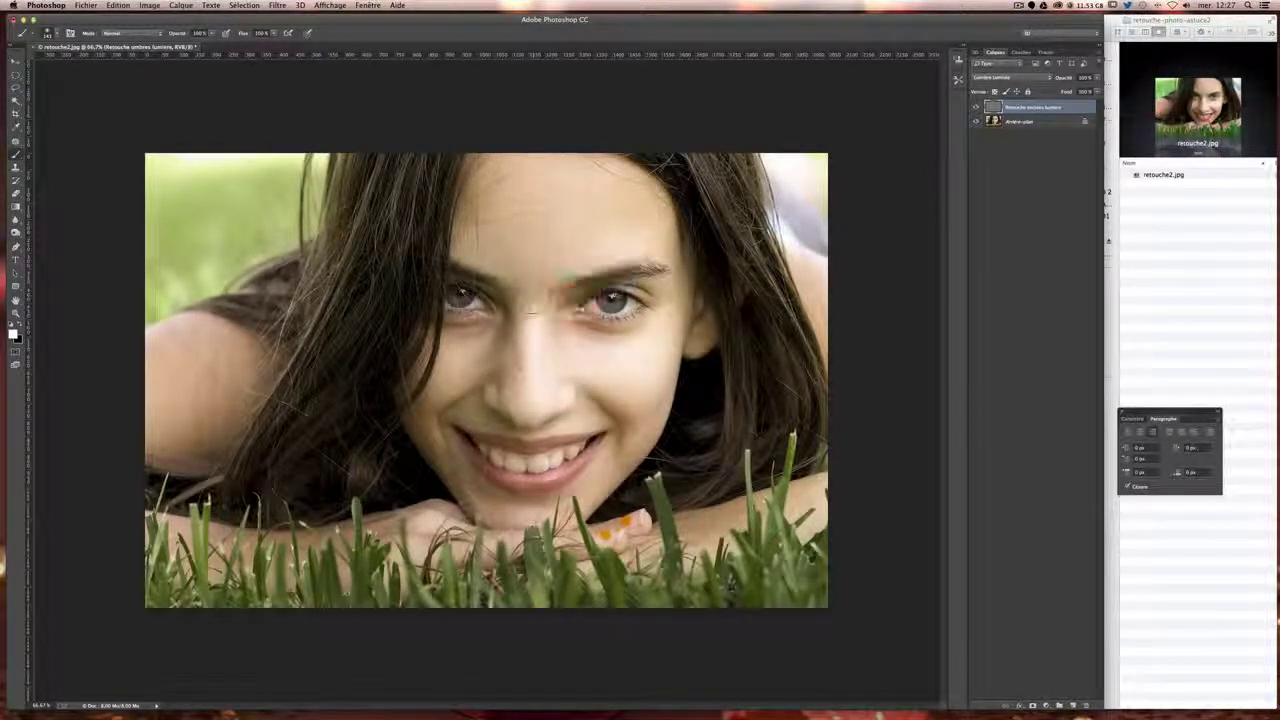
- Set the brush opacity to 15%
{"action": "left_click", "coordinate": [212, 34]}
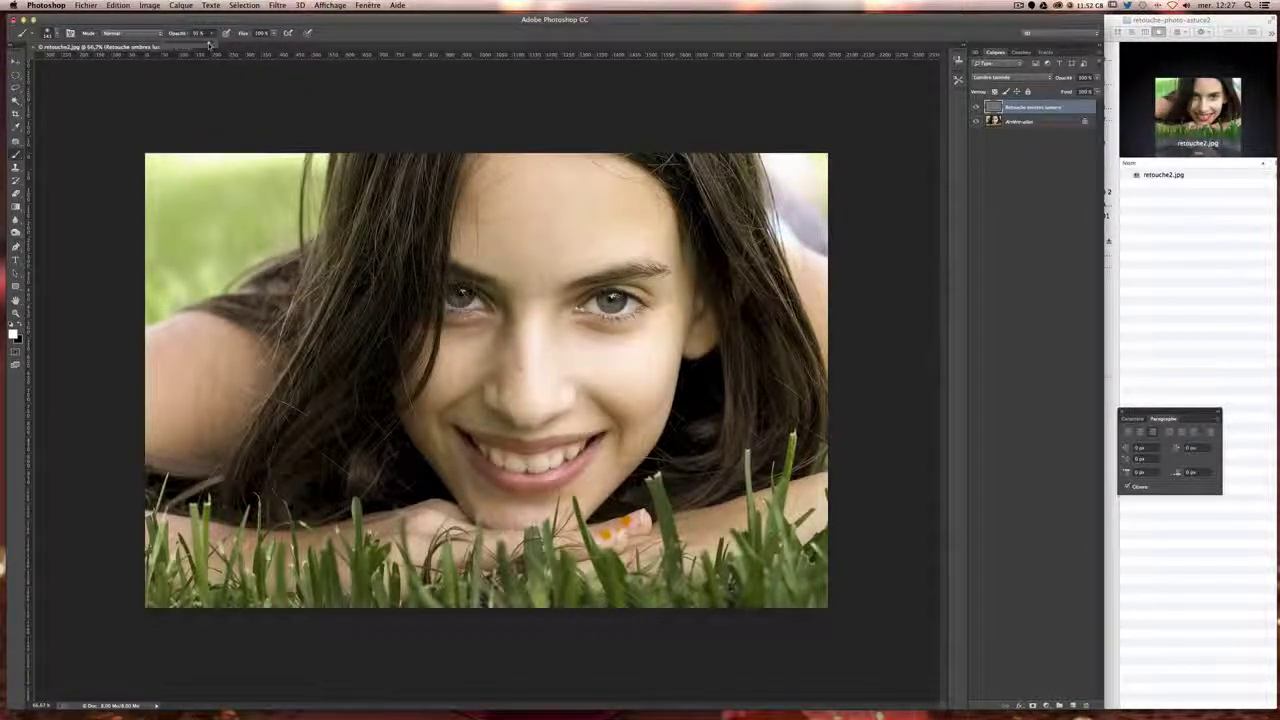
{"action": "left_click_drag", "start_coordinate": [207, 34], "coordinate": [167, 37]}
{"action": "type", "text": "15"}
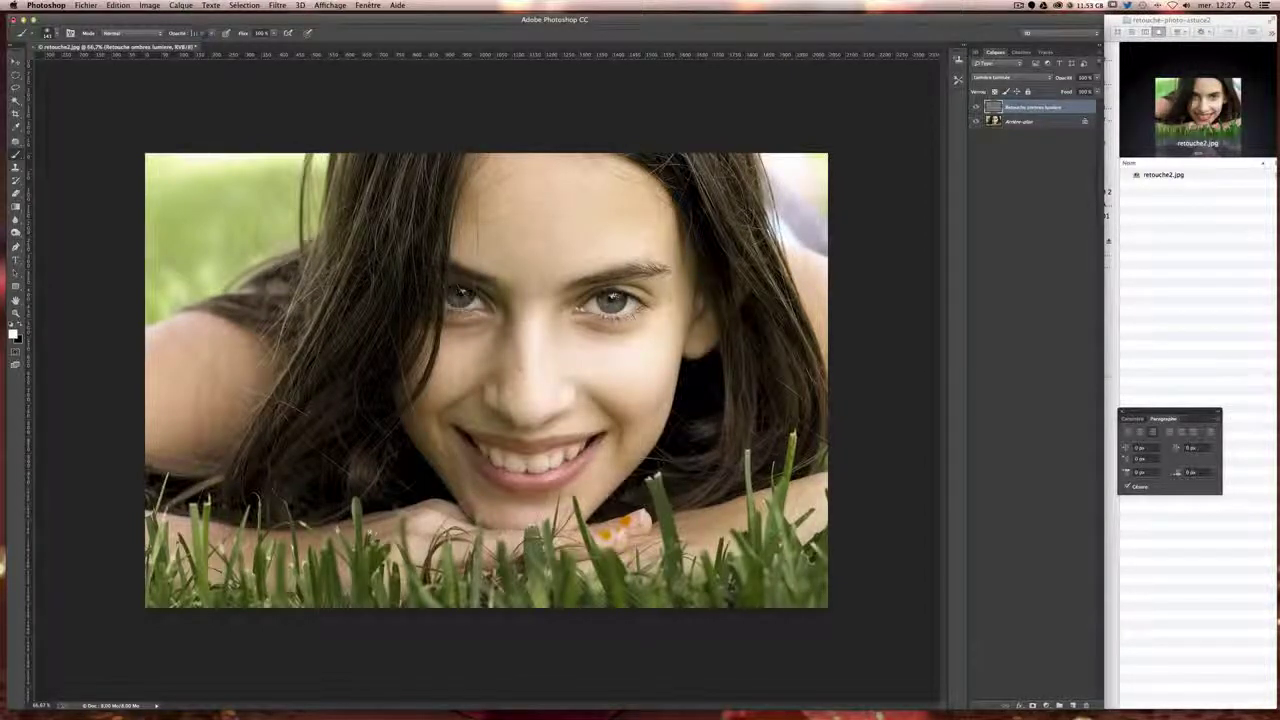
{"action": "key", "text": "Return"}
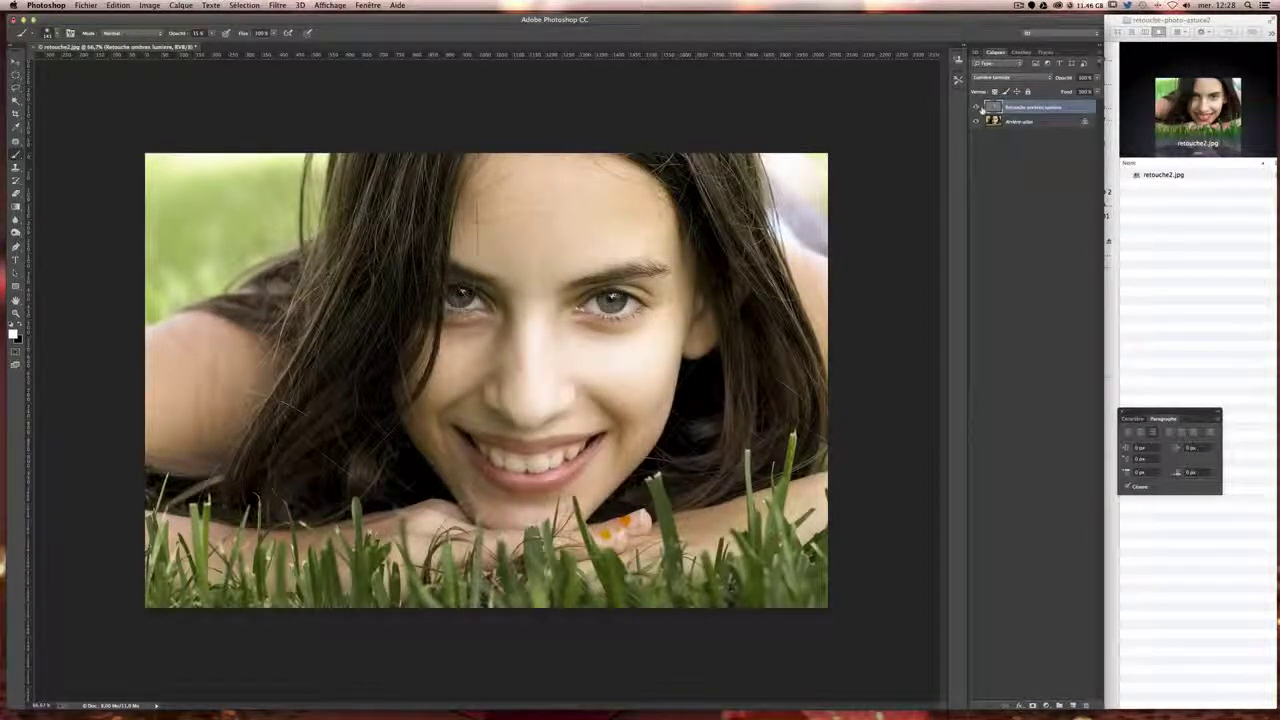
- Compare the portrait with and without the "Retouche ombres lumiere" layer by toggling its visibility
{"action": "left_click", "coordinate": [977, 107]}
{"action": "left_click", "coordinate": [977, 107]}
{"action": "left_click", "coordinate": [977, 107]}
{"action": "left_click", "coordinate": [977, 107]}
{"action": "left_click", "coordinate": [977, 107]}
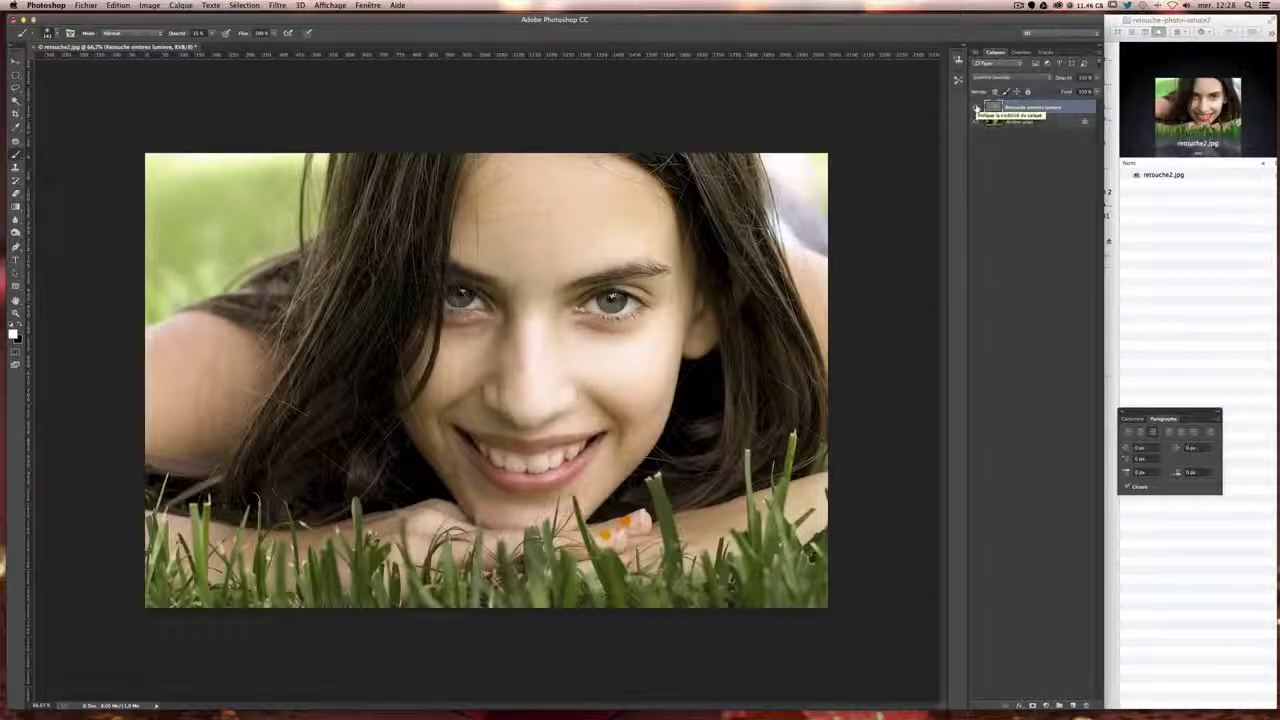
{"action": "left_click", "coordinate": [977, 107]}
{"action": "left_click", "coordinate": [977, 107]}
{"action": "left_click", "coordinate": [977, 107]}
{"action": "left_click", "coordinate": [977, 107]}
{"action": "left_click", "coordinate": [977, 107]}
{"action": "left_click", "coordinate": [977, 107]}
{"action": "left_click", "coordinate": [977, 107]}
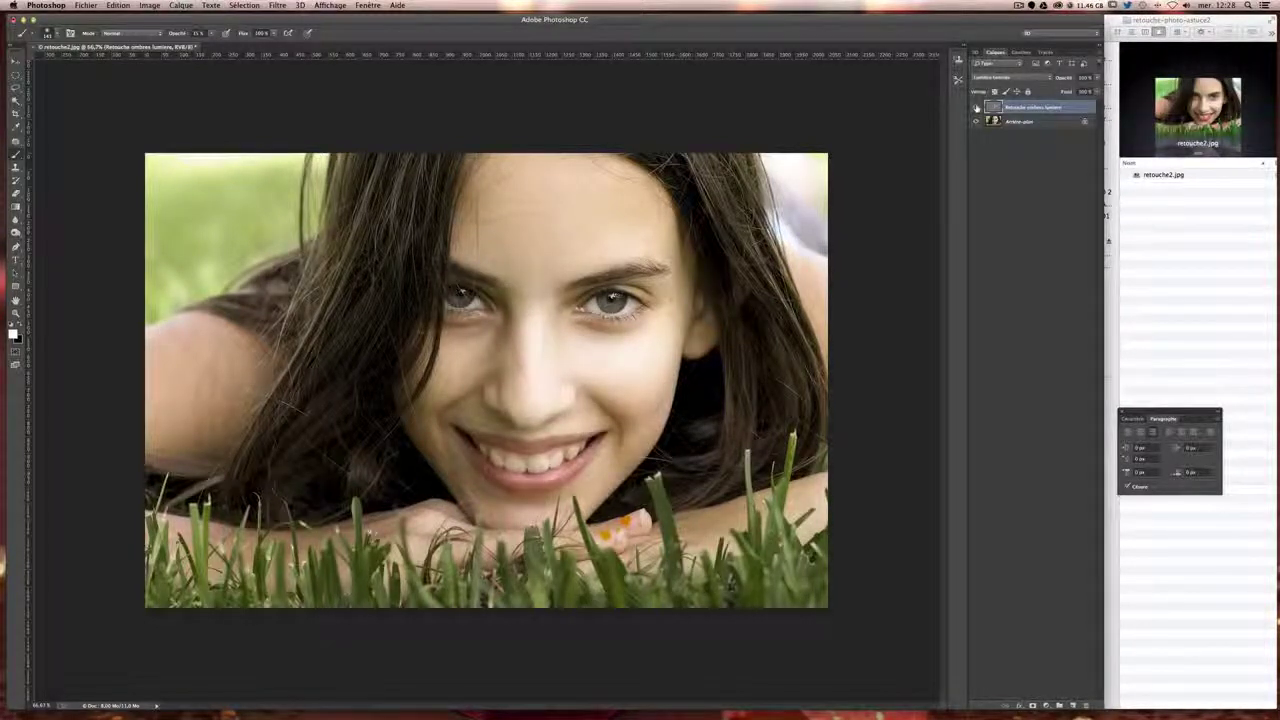
{"action": "left_click", "coordinate": [977, 107]}
{"action": "left_click", "coordinate": [977, 107]}
{"action": "left_click", "coordinate": [977, 107]}
{"action": "left_click", "coordinate": [977, 107]}
- Paint soft white highlights on the forehead, the cheek beside the hair and the chin
{"action": "left_click_drag", "start_coordinate": [545, 225], "coordinate": [569, 221]}
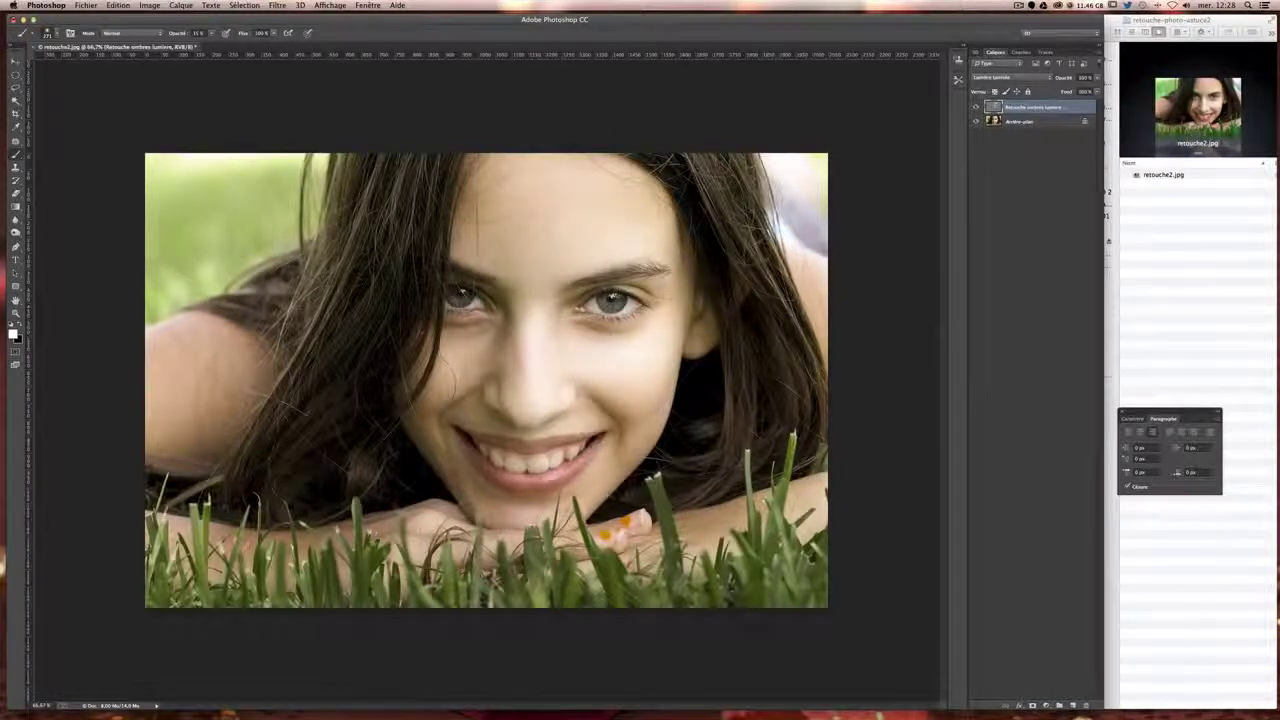
{"action": "mouse_move", "coordinate": [467, 345]}
{"action": "left_mouse_down"}
{"action": "mouse_move", "coordinate": [471, 366]}
{"action": "mouse_move", "coordinate": [441, 366]}
{"action": "left_mouse_up"}
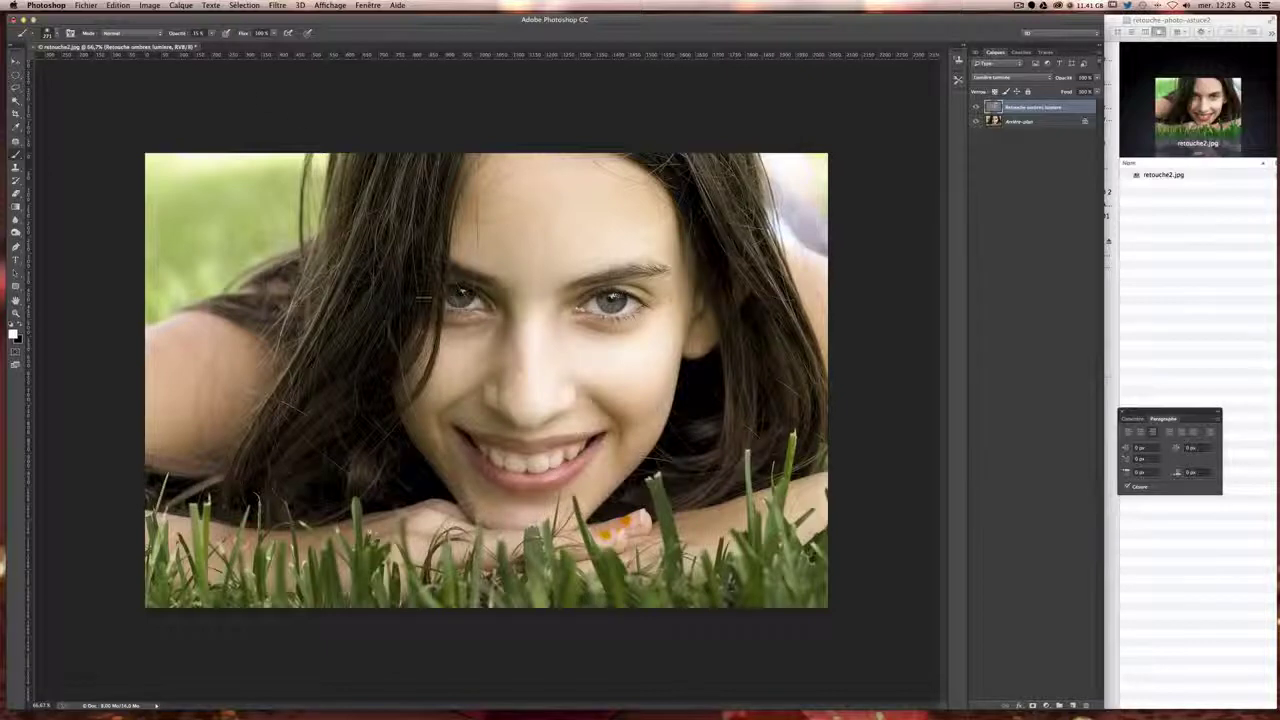
{"action": "left_click_drag", "start_coordinate": [532, 494], "coordinate": [516, 494]}
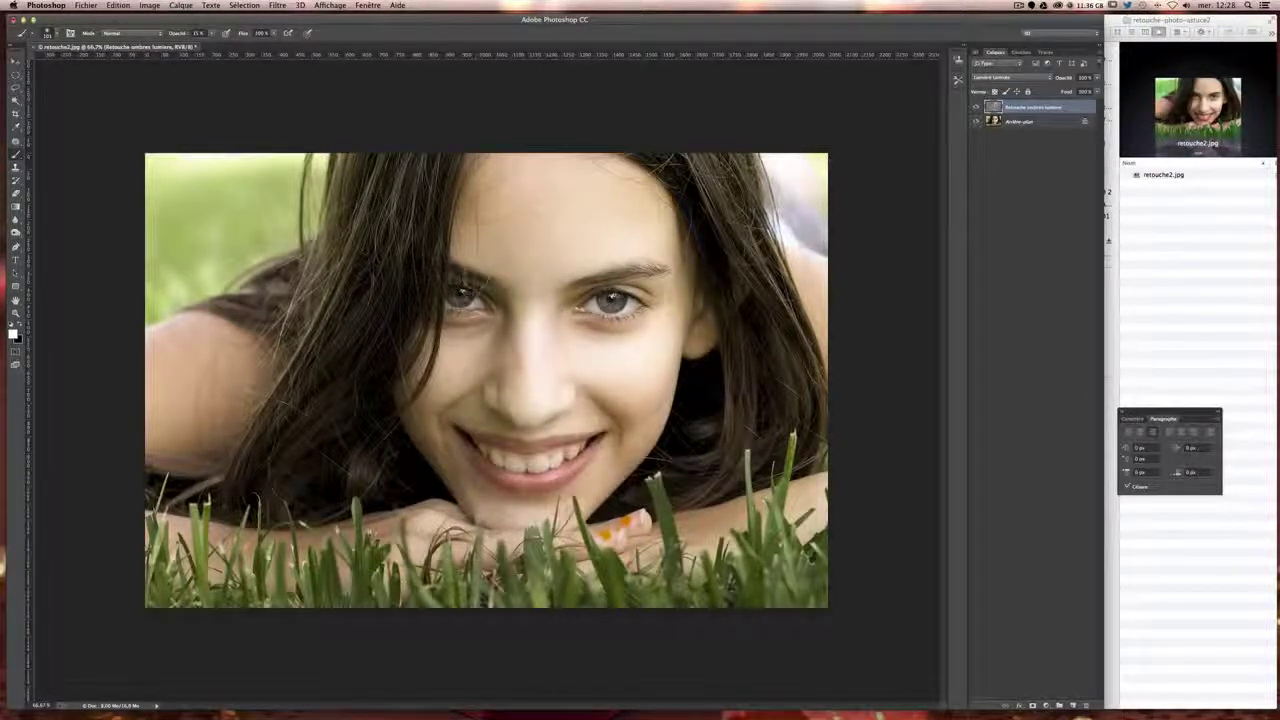
- Lighten the irises and whites of both eyes with a small white brush
{"action": "key", "text": "super+plus"}
{"action": "key", "text": "super+plus"}
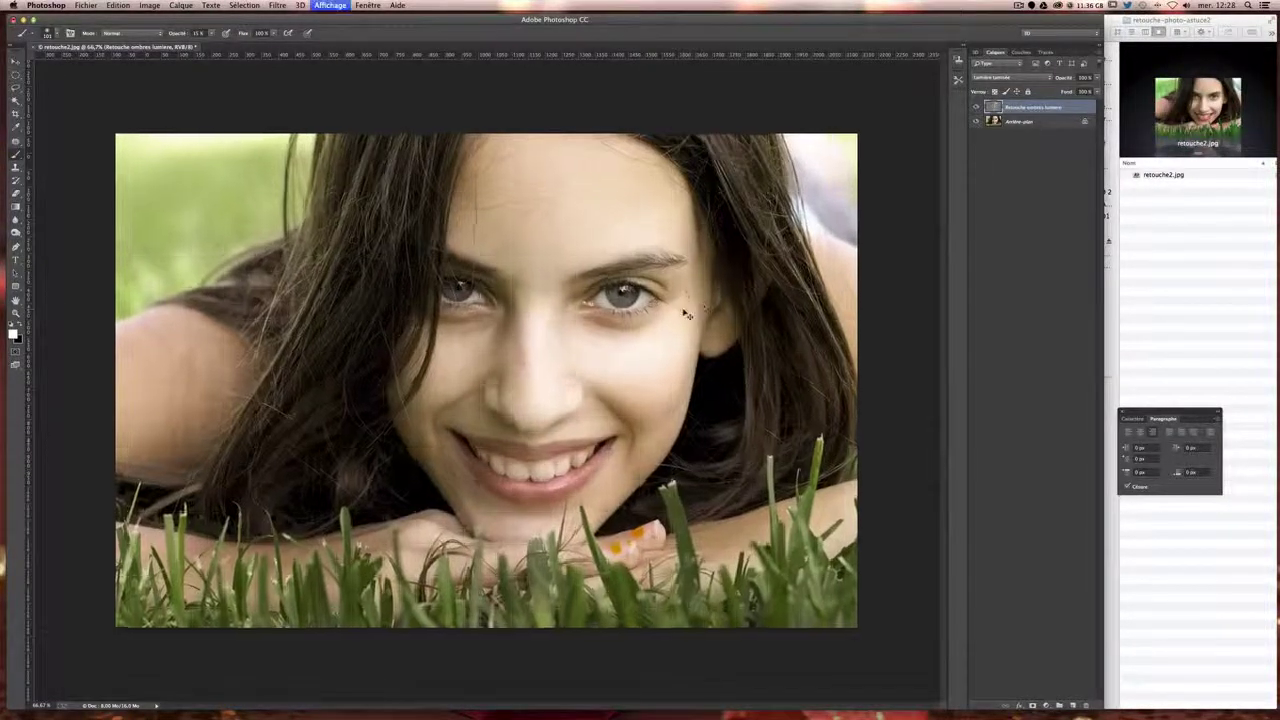
{"action": "scroll", "coordinate": [460, 228], "scroll_direction": "up", "scroll_amount": 2}
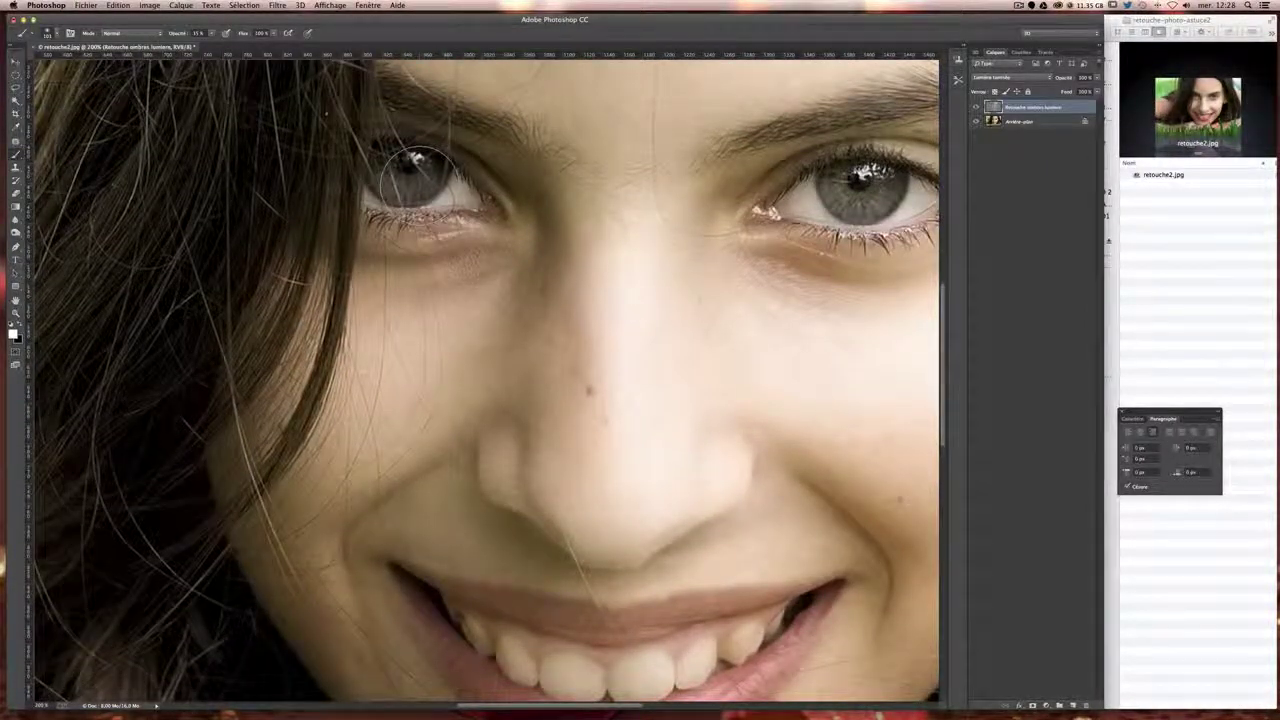
{"action": "mouse_move", "coordinate": [418, 178]}
{"action": "left_mouse_down"}
{"action": "mouse_move", "coordinate": [414, 159]}
{"action": "mouse_move", "coordinate": [478, 191]}
{"action": "mouse_move", "coordinate": [371, 179]}
{"action": "mouse_move", "coordinate": [404, 186]}
{"action": "mouse_move", "coordinate": [432, 176]}
{"action": "mouse_move", "coordinate": [430, 160]}
{"action": "mouse_move", "coordinate": [425, 176]}
{"action": "mouse_move", "coordinate": [384, 190]}
{"action": "mouse_move", "coordinate": [448, 200]}
{"action": "left_mouse_up"}
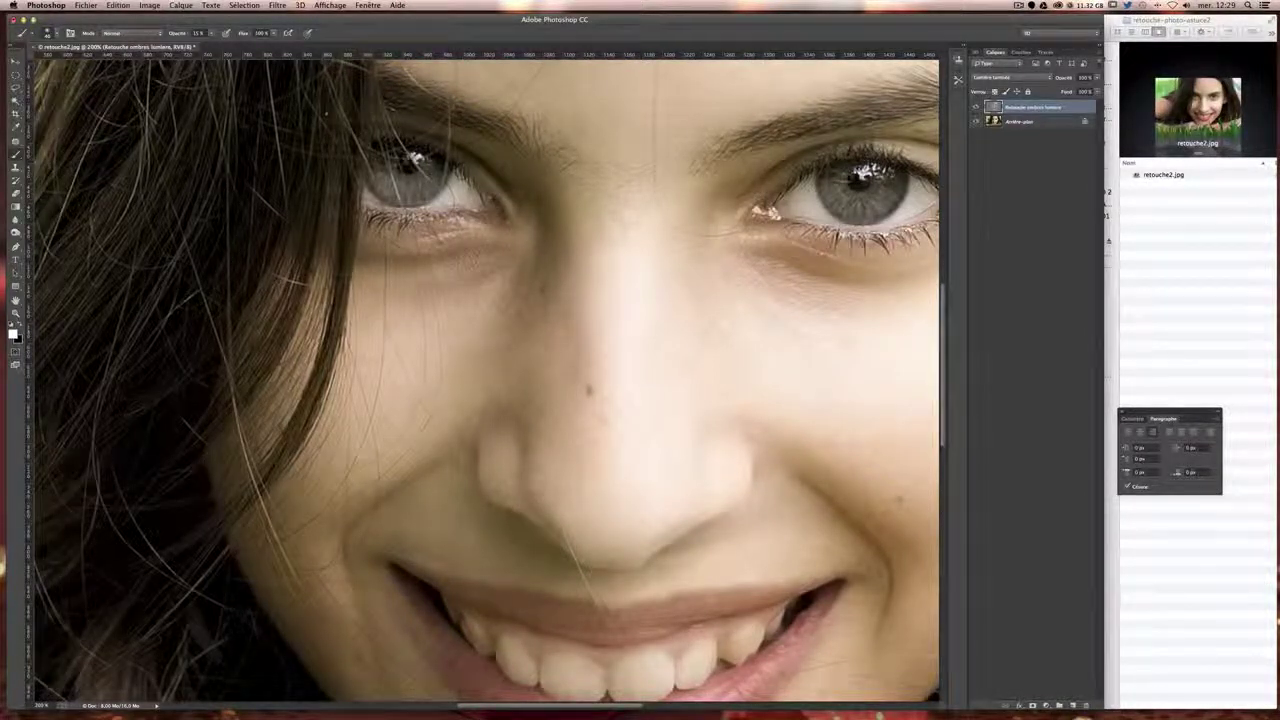
{"action": "scroll", "coordinate": [451, 201], "scroll_direction": "right", "scroll_amount": 5}
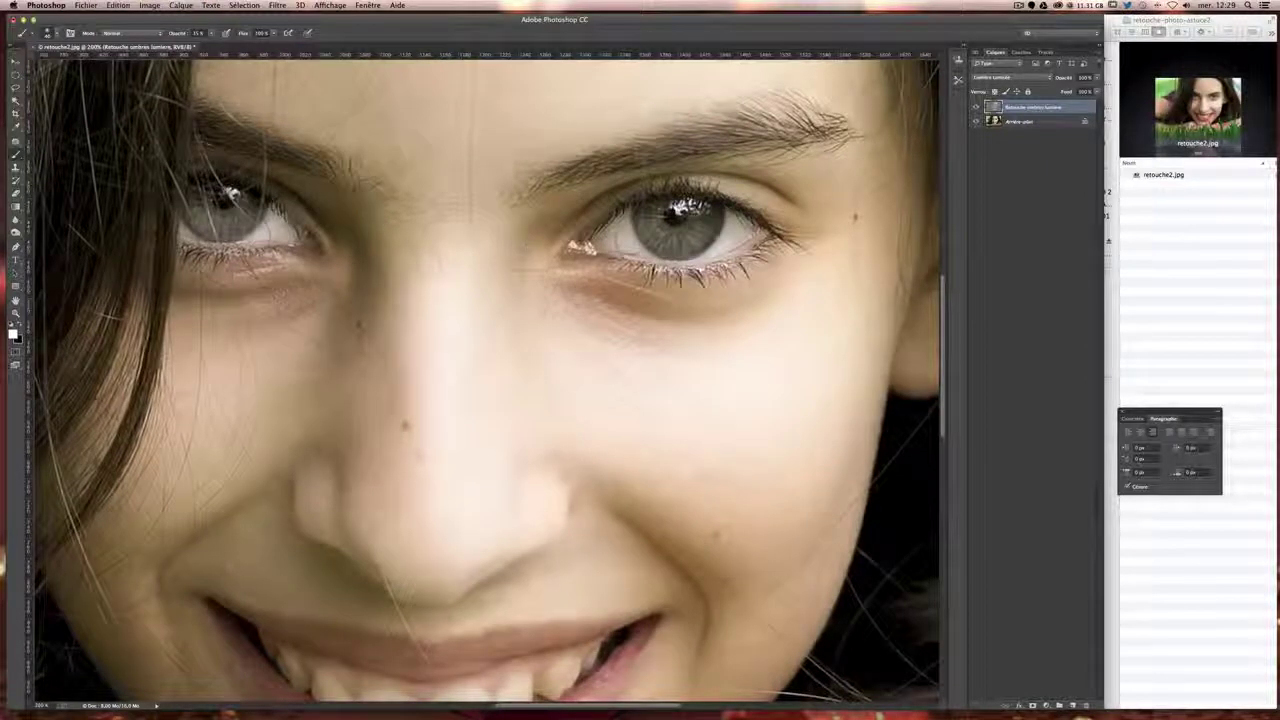
{"action": "left_click_drag", "start_coordinate": [614, 238], "coordinate": [711, 238]}
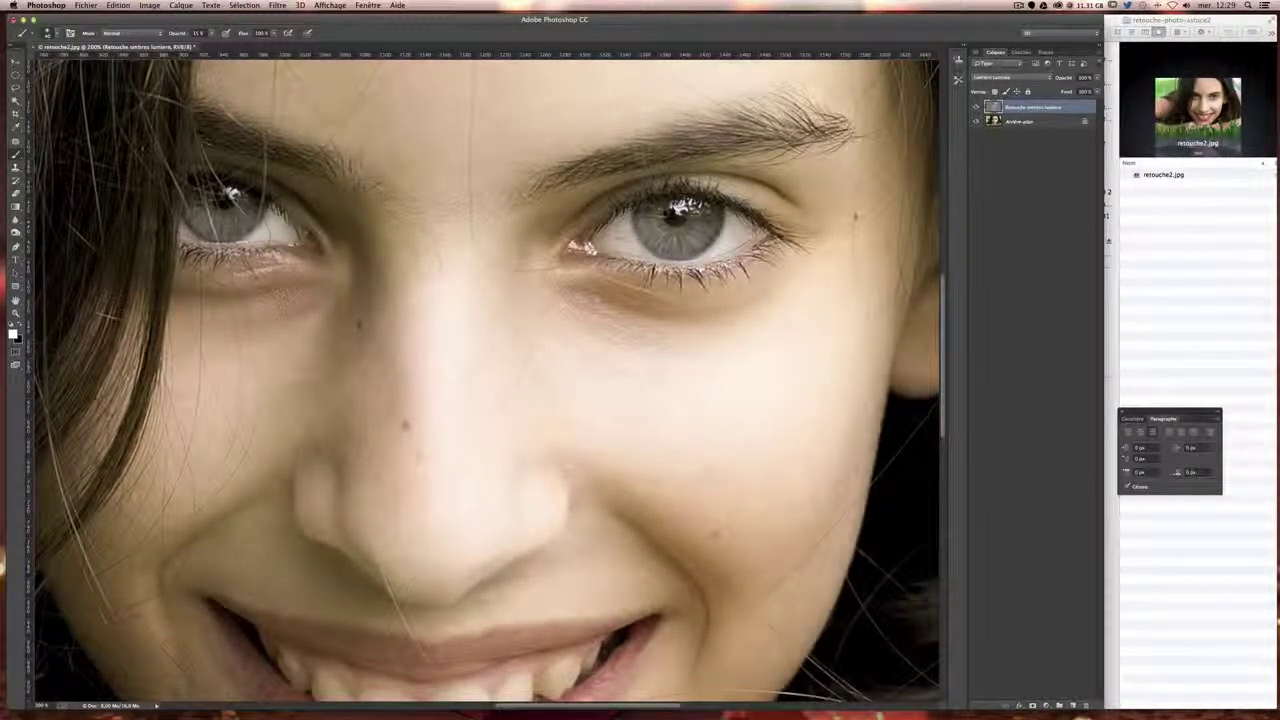
{"action": "left_click_drag", "start_coordinate": [612, 238], "coordinate": [724, 242]}
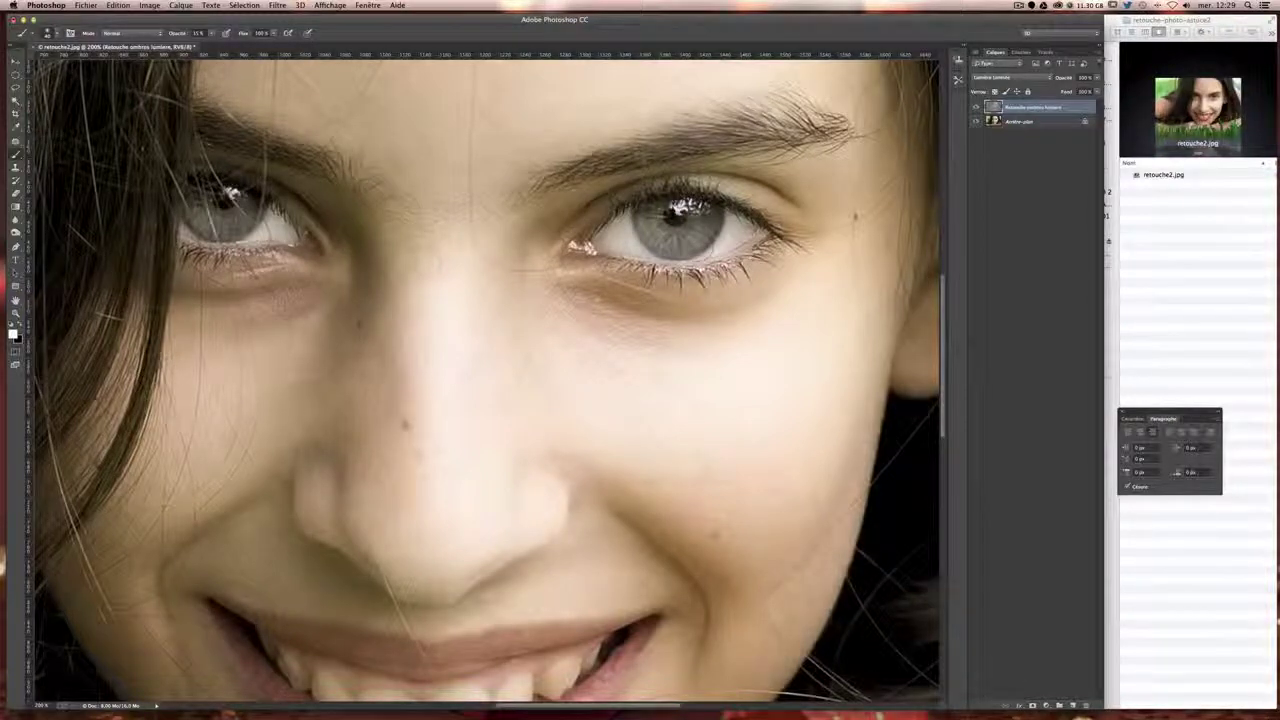
{"action": "left_click_drag", "start_coordinate": [614, 244], "coordinate": [630, 250]}
{"action": "left_click_drag", "start_coordinate": [736, 238], "coordinate": [734, 244]}
- Whiten the teeth and brighten the lower lip with white brush strokes
{"action": "mouse_move", "coordinate": [471, 372]}
{"action": "left_mouse_down"}
{"action": "mouse_move", "coordinate": [507, 135]}
{"action": "mouse_move", "coordinate": [563, 88]}
{"action": "left_mouse_up"}
{"action": "mouse_move", "coordinate": [387, 376]}
{"action": "left_mouse_down"}
{"action": "mouse_move", "coordinate": [483, 420]}
{"action": "mouse_move", "coordinate": [640, 384]}
{"action": "mouse_move", "coordinate": [542, 412]}
{"action": "left_mouse_up"}
{"action": "mouse_move", "coordinate": [390, 391]}
{"action": "left_mouse_down"}
{"action": "mouse_move", "coordinate": [428, 407]}
{"action": "mouse_move", "coordinate": [605, 395]}
{"action": "mouse_move", "coordinate": [566, 410]}
{"action": "left_mouse_up"}
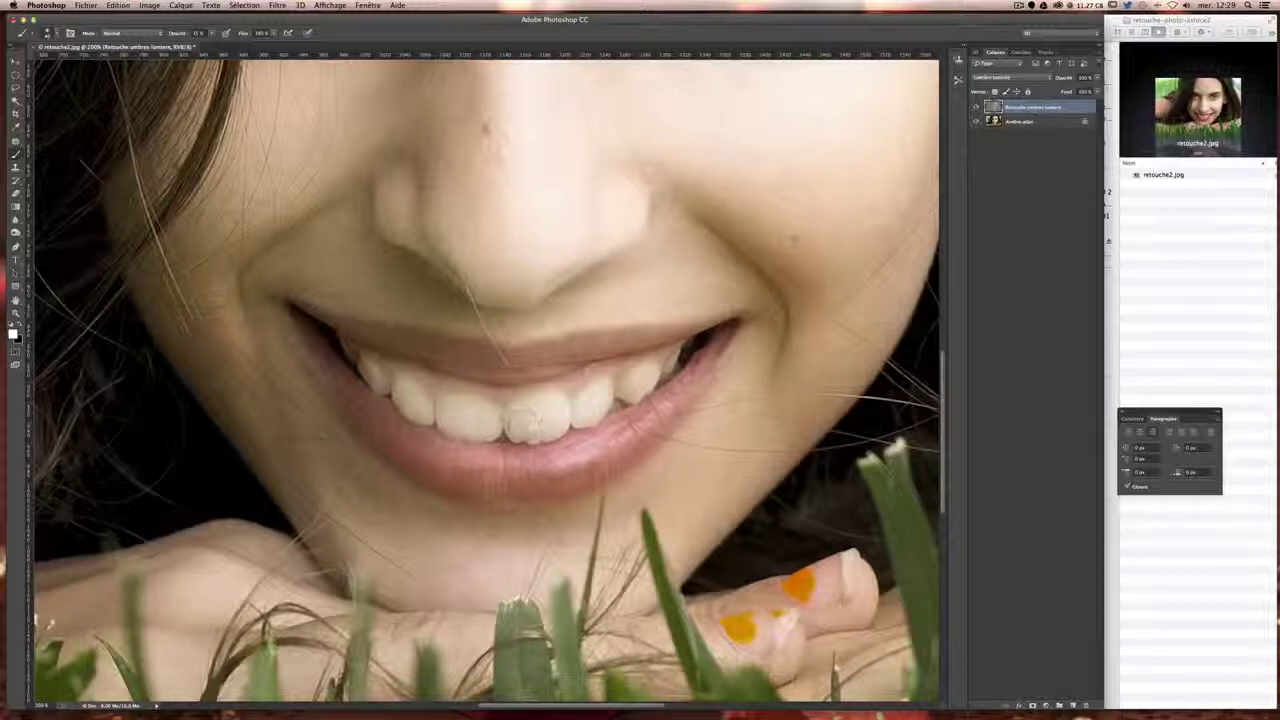
{"action": "left_click_drag", "start_coordinate": [528, 464], "coordinate": [514, 464]}
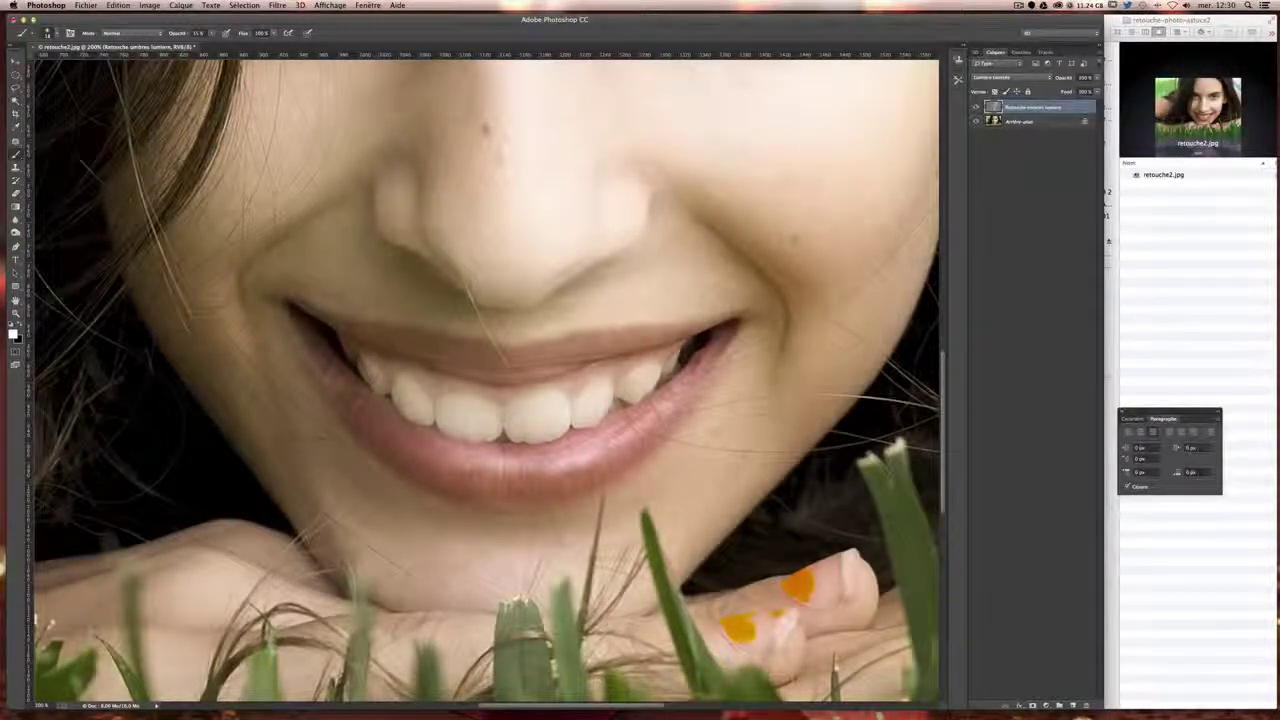
- Check the effect of the painted highlights on the whole portrait by repeatedly hiding and showing the retouch layer
{"action": "key", "text": "super+minus"}
{"action": "key", "text": "super+minus"}
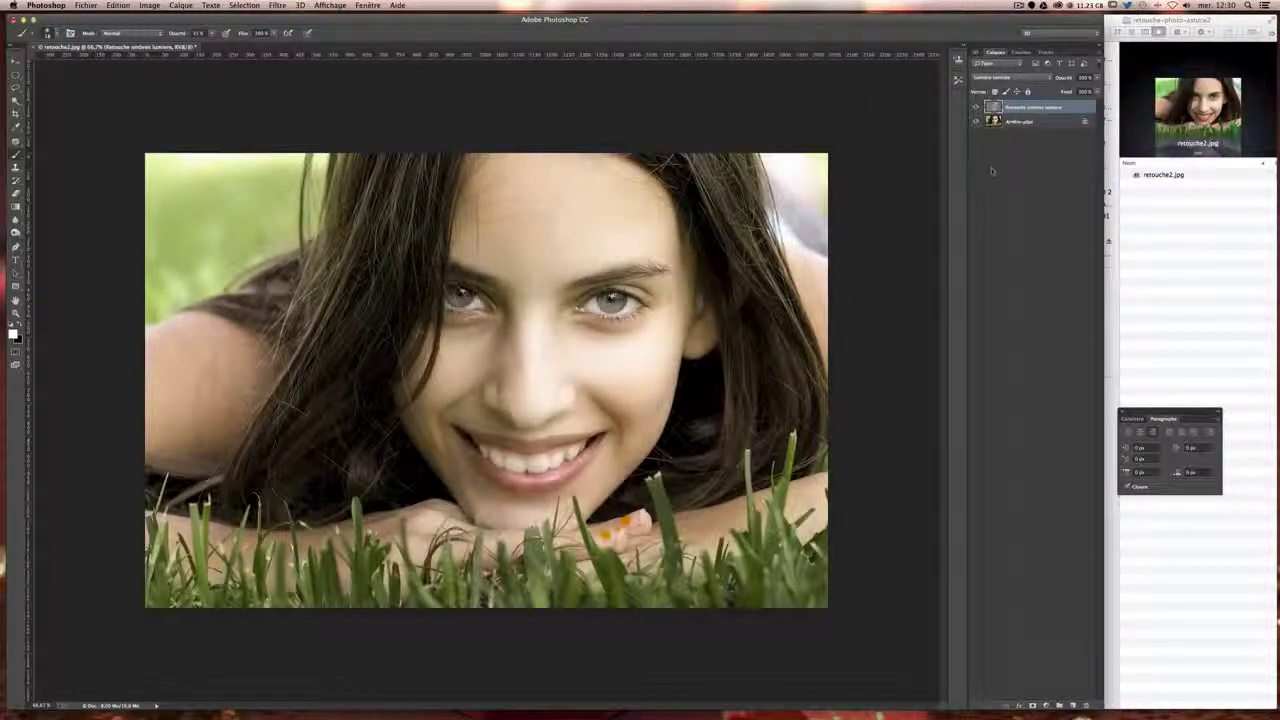
{"action": "left_click", "coordinate": [977, 107]}
{"action": "left_click", "coordinate": [977, 107]}
{"action": "left_click", "coordinate": [977, 107]}
{"action": "left_click", "coordinate": [977, 107]}
{"action": "left_click", "coordinate": [977, 107]}
{"action": "left_click", "coordinate": [977, 107]}
{"action": "left_click", "coordinate": [977, 107]}
{"action": "left_click", "coordinate": [977, 107]}
{"action": "left_click", "coordinate": [977, 107]}
{"action": "left_click", "coordinate": [977, 107]}
{"action": "left_click", "coordinate": [977, 107]}
{"action": "left_click", "coordinate": [977, 107]}
{"action": "left_click", "coordinate": [977, 107]}
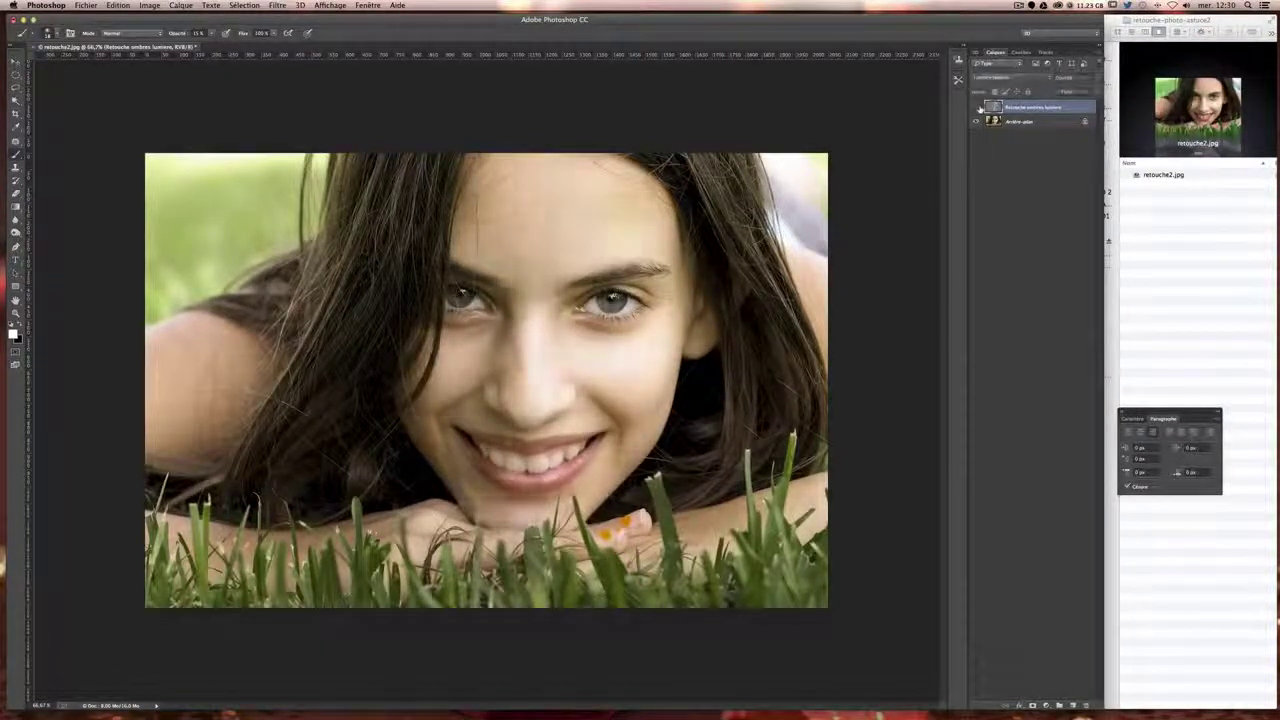
{"action": "left_click", "coordinate": [977, 107]}
{"action": "left_click", "coordinate": [977, 107]}
{"action": "left_click", "coordinate": [977, 107]}
{"action": "left_click", "coordinate": [977, 107]}
{"action": "left_click", "coordinate": [977, 107]}
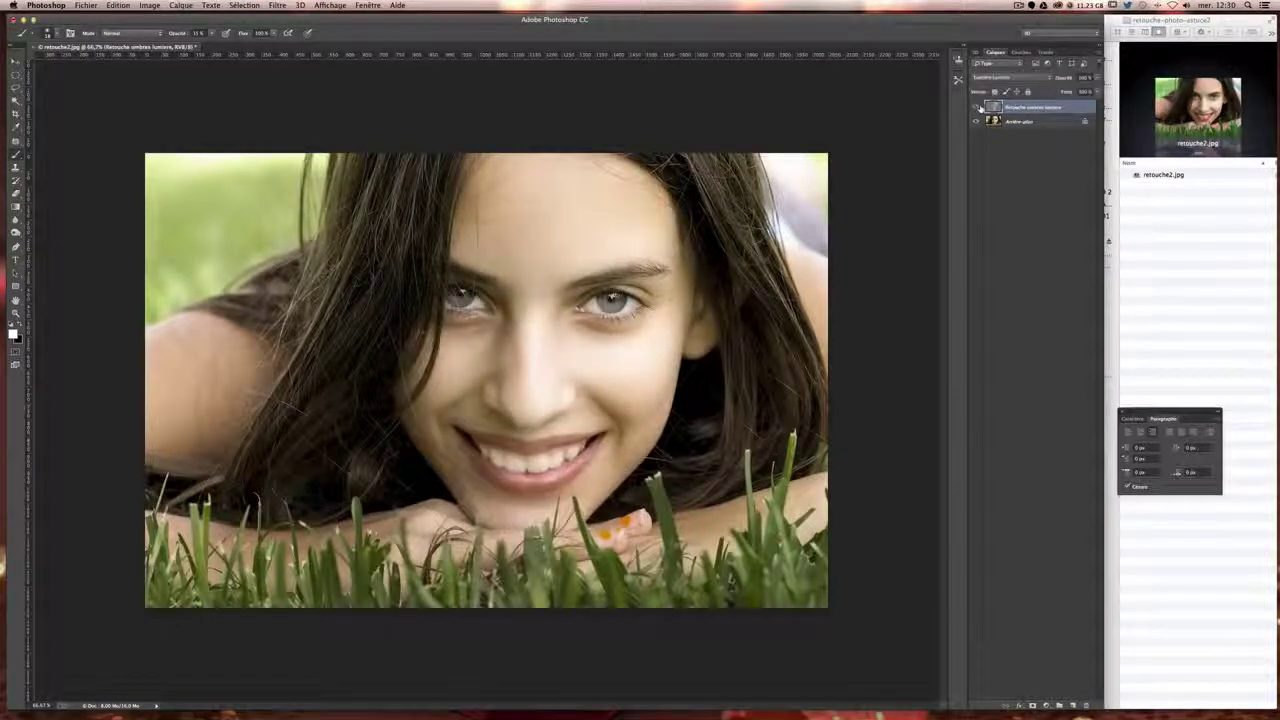
{"action": "left_click", "coordinate": [977, 107]}
{"action": "left_click", "coordinate": [977, 107]}
{"action": "left_click", "coordinate": [977, 107]}
{"action": "left_click", "coordinate": [977, 107]}
{"action": "left_click", "coordinate": [977, 107]}
{"action": "left_click", "coordinate": [977, 107]}
{"action": "left_click", "coordinate": [977, 107]}
{"action": "left_click", "coordinate": [977, 107]}
{"action": "left_click", "coordinate": [977, 107]}
{"action": "left_click", "coordinate": [977, 107]}
- Make black the foreground colour and darken the hair edge along the forehead and cheek beside the partly covered eye
{"action": "left_click", "coordinate": [20, 330]}
{"action": "key", "text": "super+plus"}
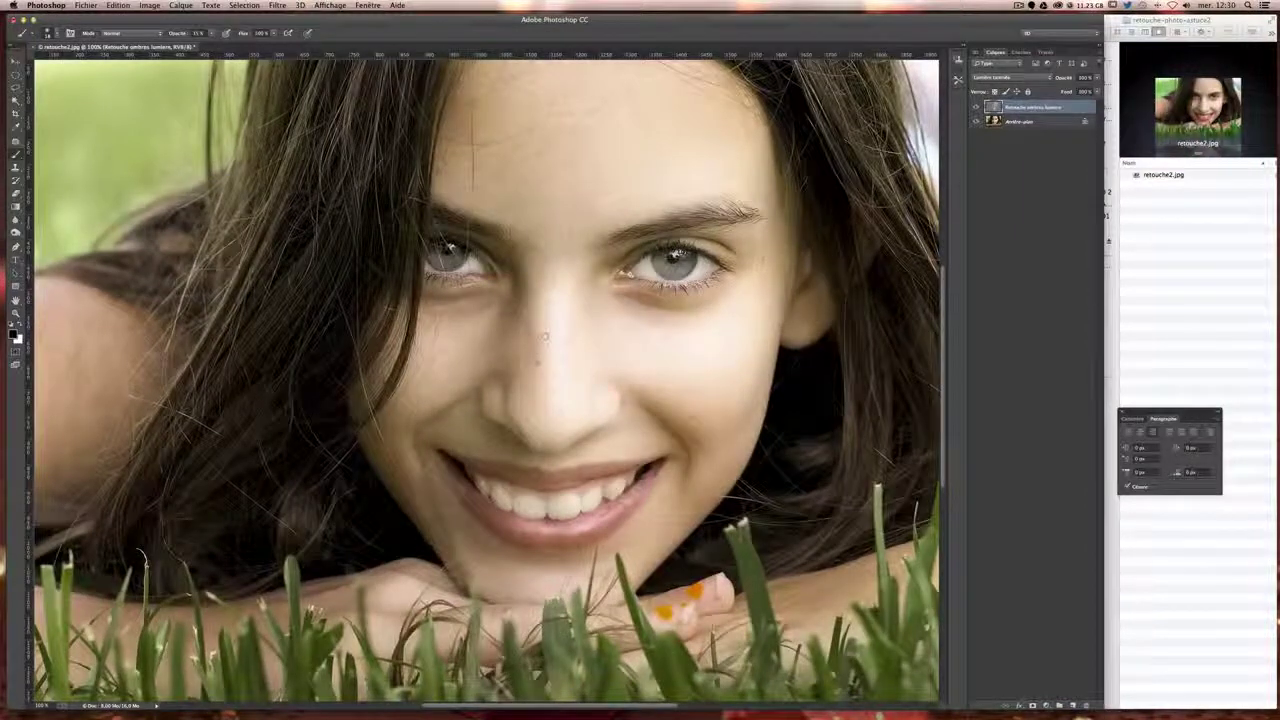
{"action": "left_click_drag", "start_coordinate": [528, 331], "coordinate": [533, 331]}
{"action": "scroll", "coordinate": [539, 348], "scroll_direction": "up", "scroll_amount": 5}
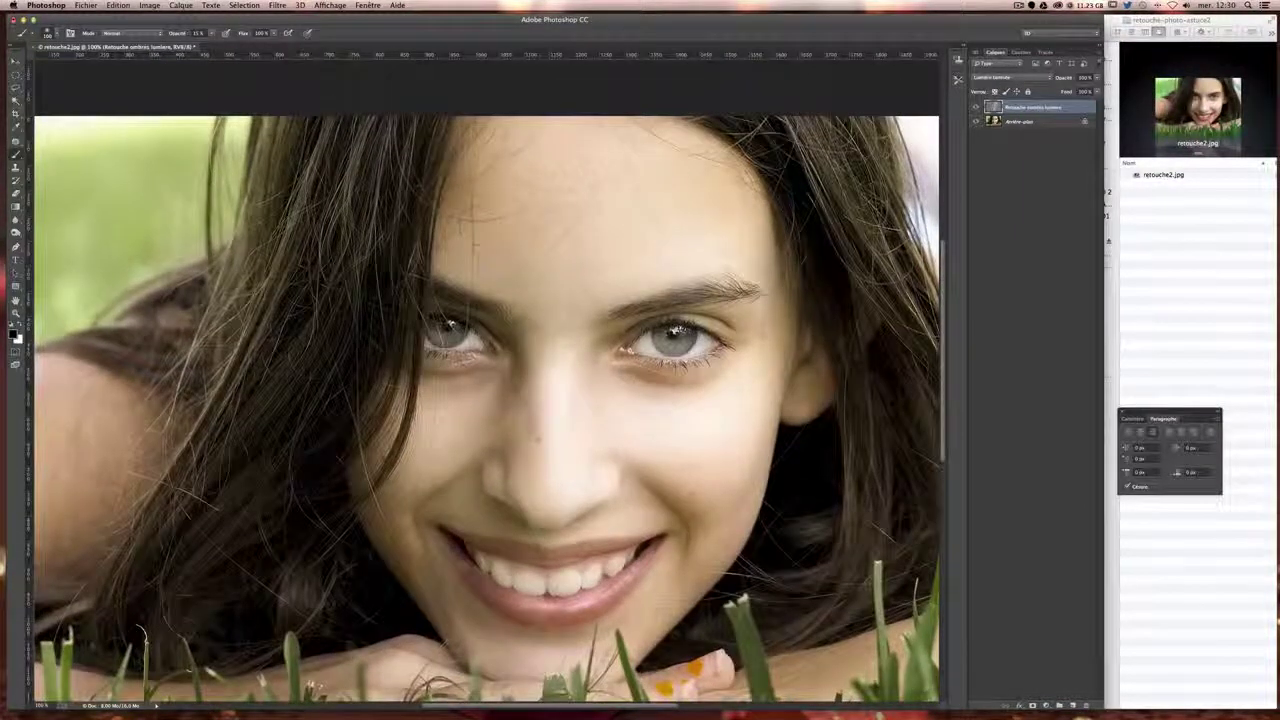
{"action": "left_click_drag", "start_coordinate": [441, 274], "coordinate": [452, 132]}
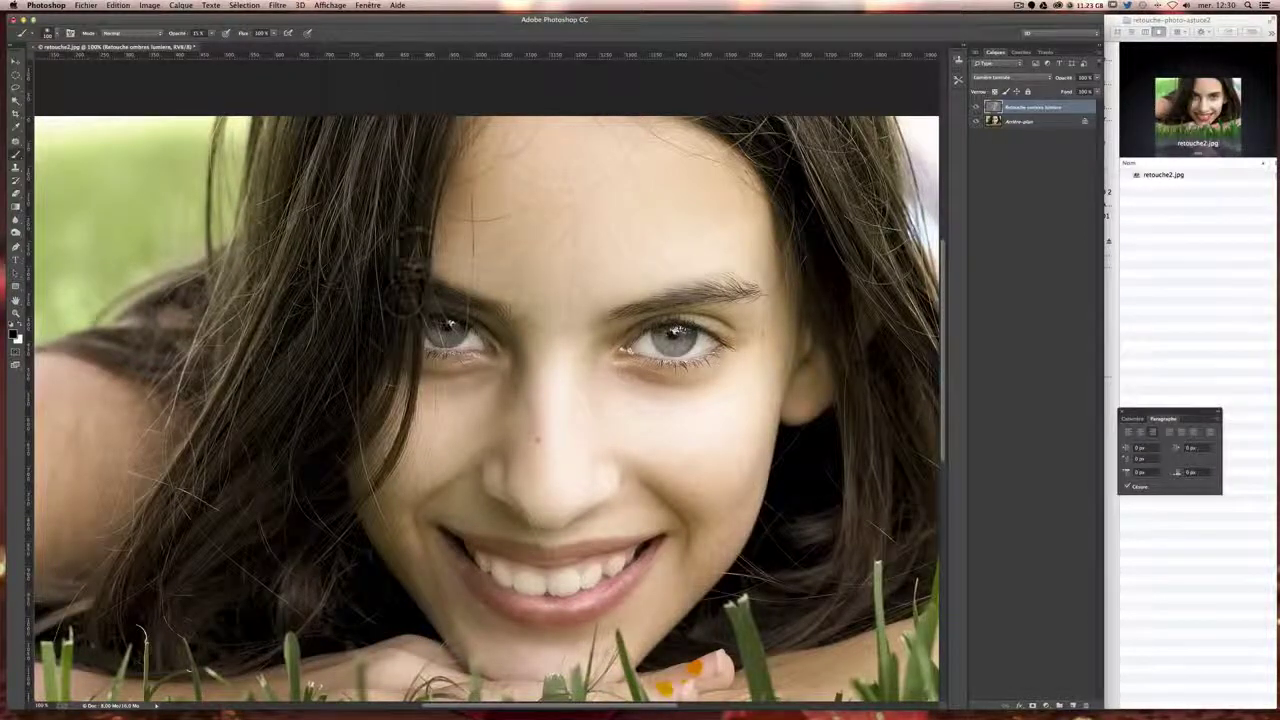
{"action": "left_click_drag", "start_coordinate": [368, 498], "coordinate": [401, 447]}
{"action": "left_click_drag", "start_coordinate": [412, 400], "coordinate": [434, 332]}
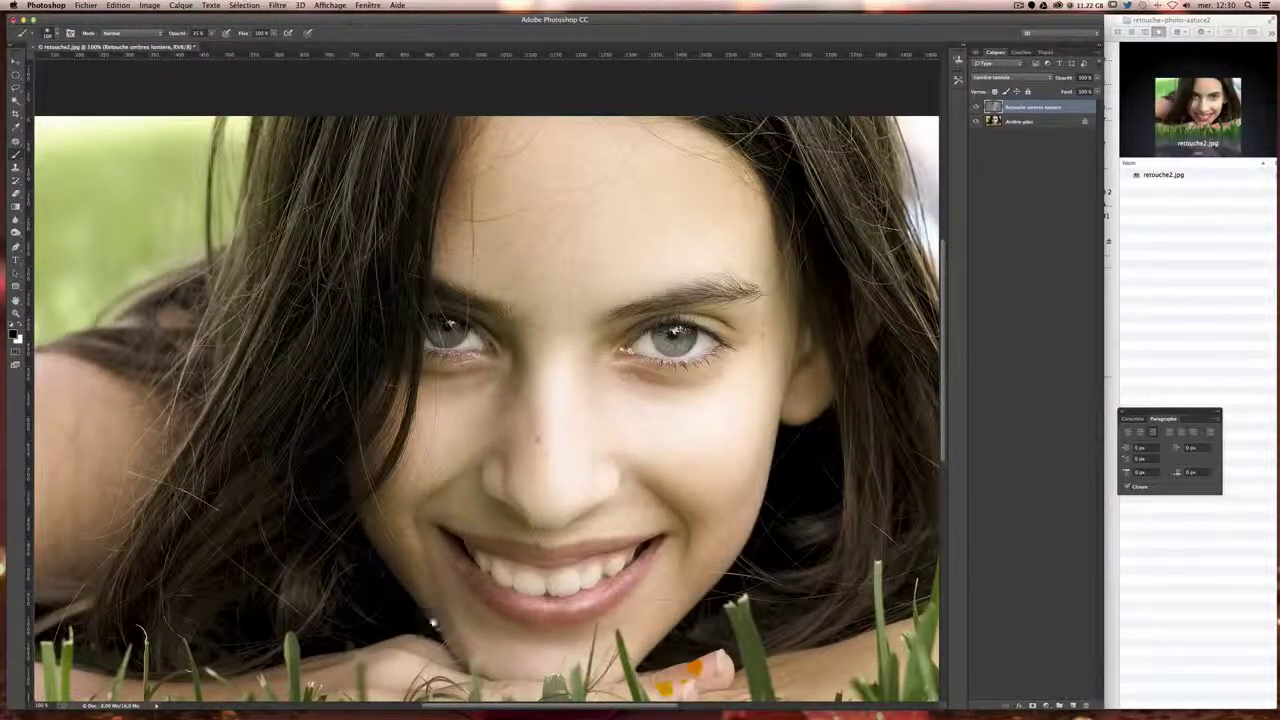
- Darken the opposite contour of the face along the jaw, the cheek and the hair below the ear
{"action": "scroll", "coordinate": [430, 620], "scroll_direction": "down", "scroll_amount": 5}
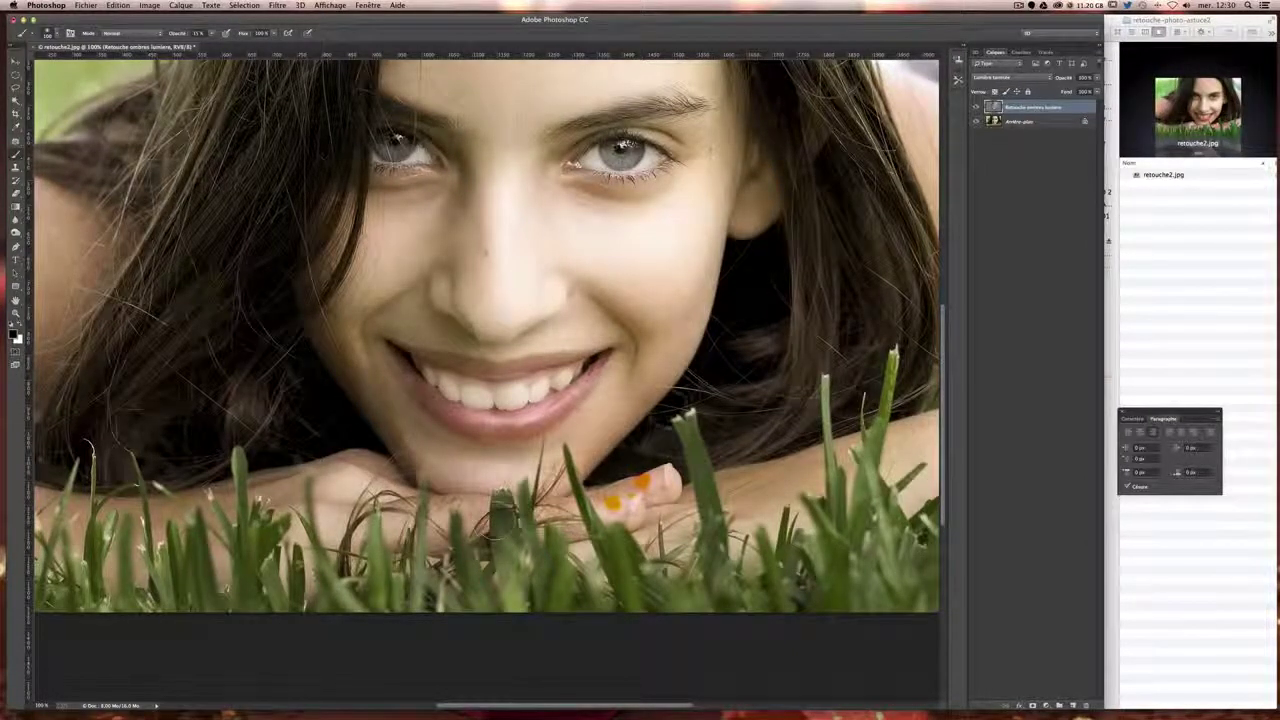
{"action": "left_click_drag", "start_coordinate": [663, 401], "coordinate": [521, 562]}
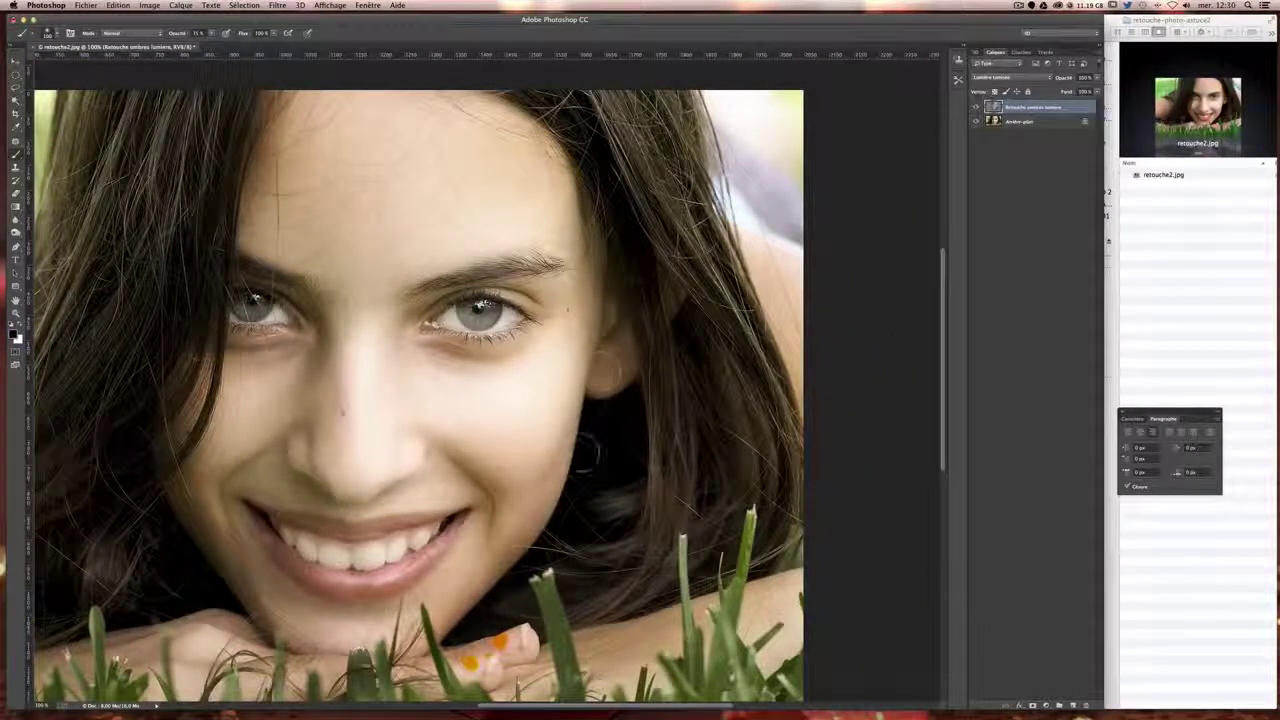
{"action": "left_click_drag", "start_coordinate": [583, 449], "coordinate": [608, 560]}
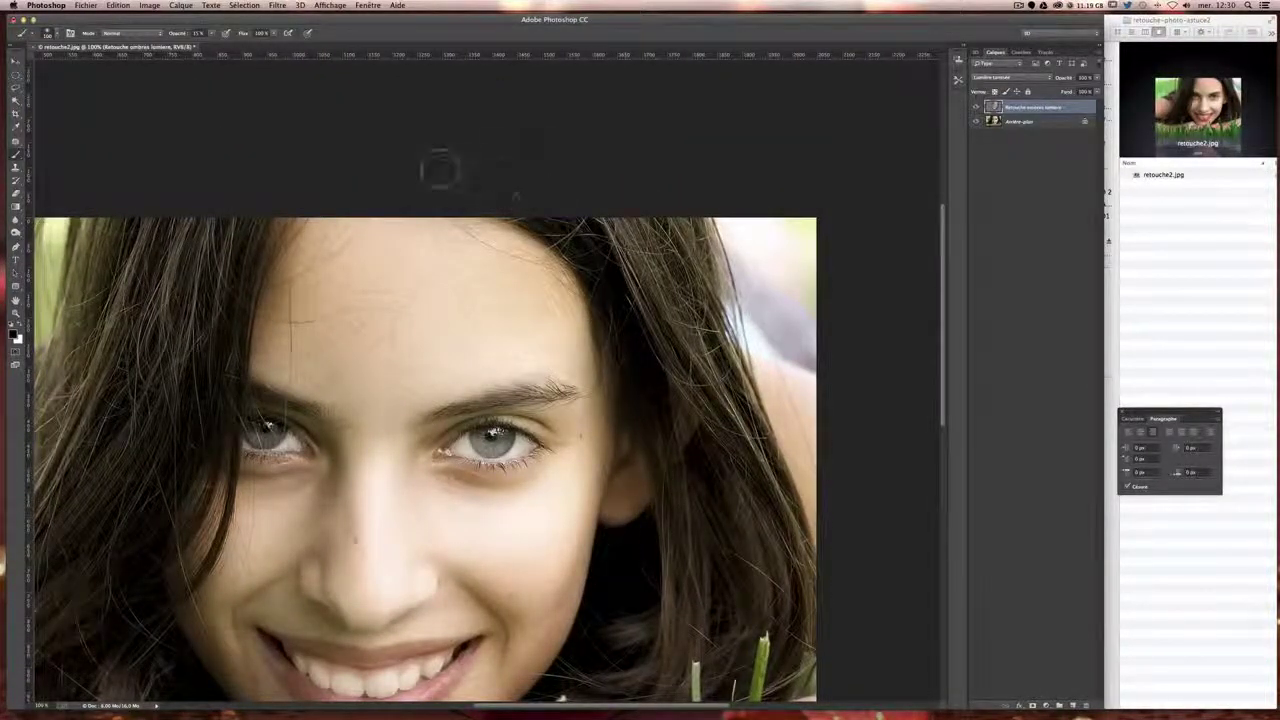
{"action": "left_click_drag", "start_coordinate": [595, 610], "coordinate": [706, 444]}
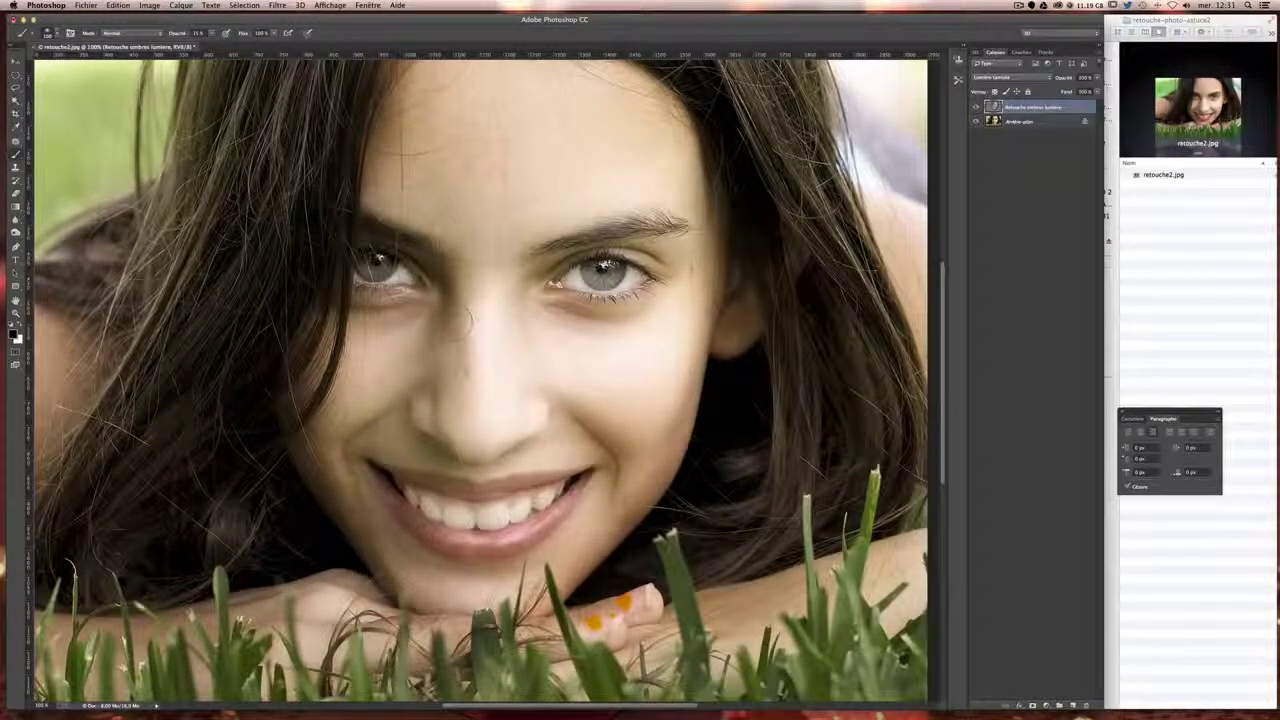
- Paint shadow beside the nose bridge, undo the last stroke and darken the fully visible eyebrow with black strokes
{"action": "mouse_move", "coordinate": [456, 268]}
{"action": "left_mouse_down"}
{"action": "mouse_move", "coordinate": [447, 332]}
{"action": "mouse_move", "coordinate": [461, 304]}
{"action": "left_mouse_up"}
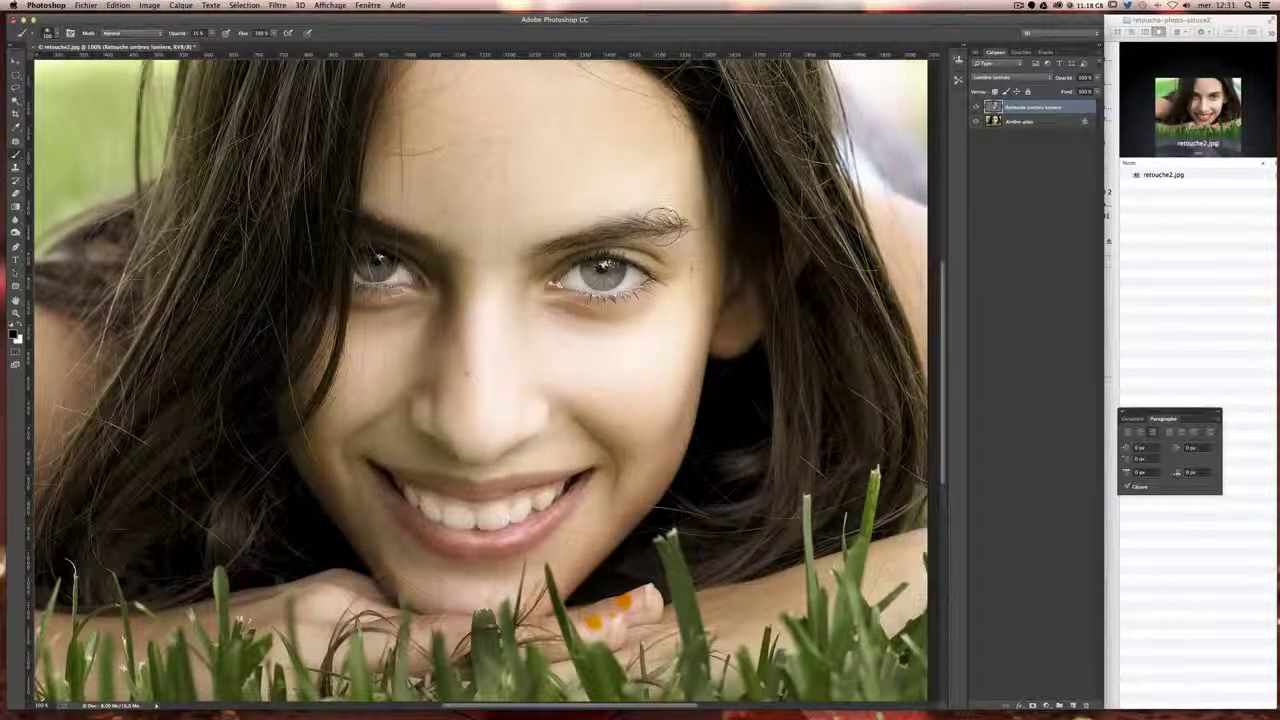
{"action": "key", "text": "super+z"}
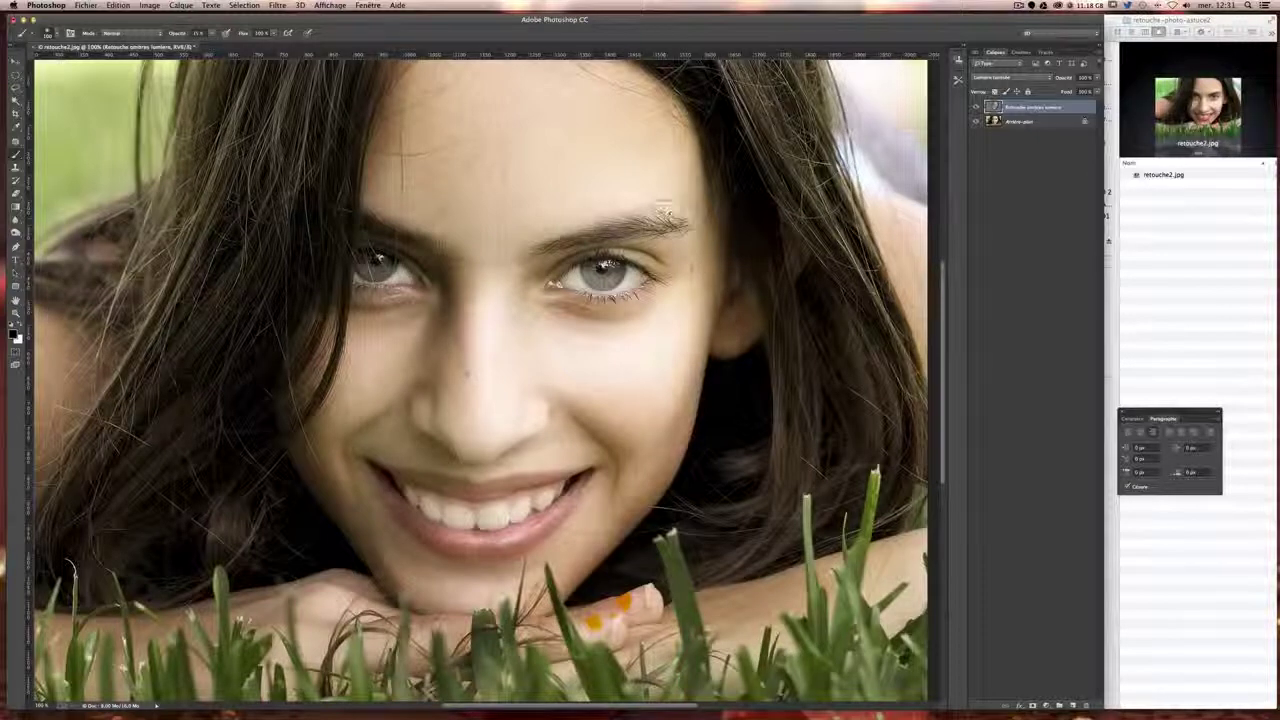
{"action": "mouse_move", "coordinate": [662, 212]}
{"action": "left_mouse_down"}
{"action": "mouse_move", "coordinate": [686, 196]}
{"action": "mouse_move", "coordinate": [540, 248]}
{"action": "left_mouse_up"}
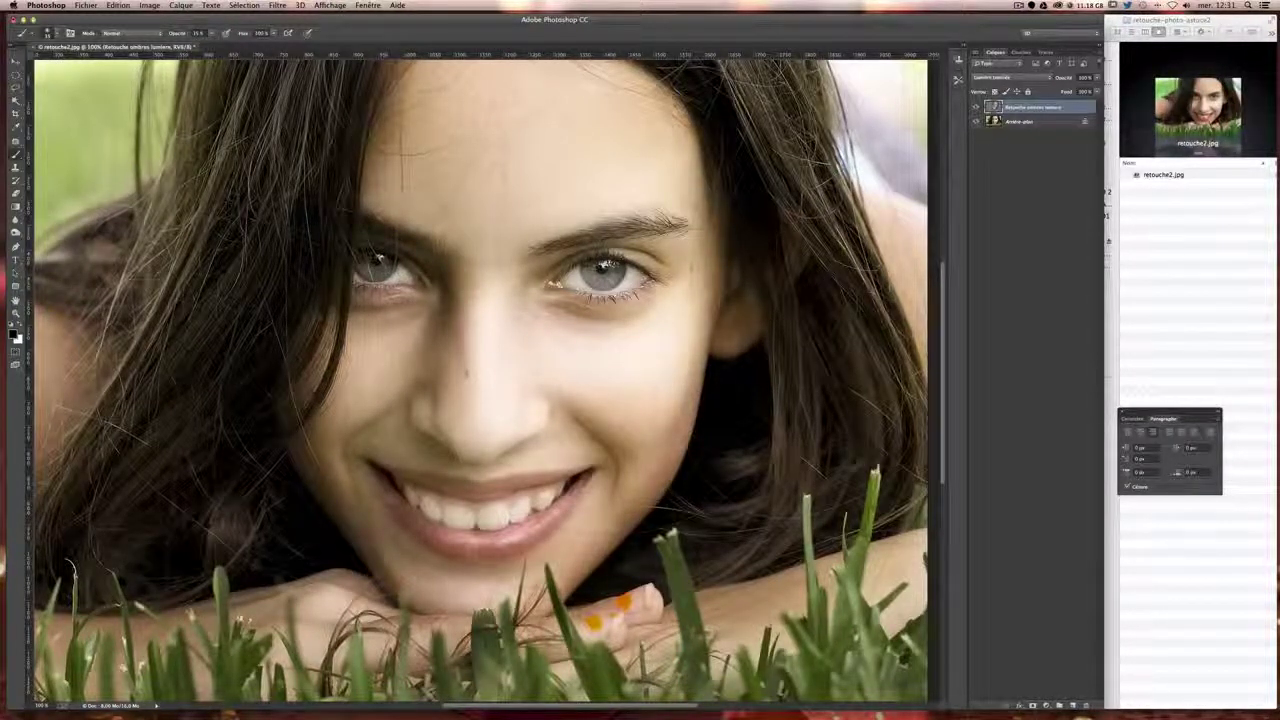
{"action": "left_click_drag", "start_coordinate": [676, 224], "coordinate": [584, 244]}
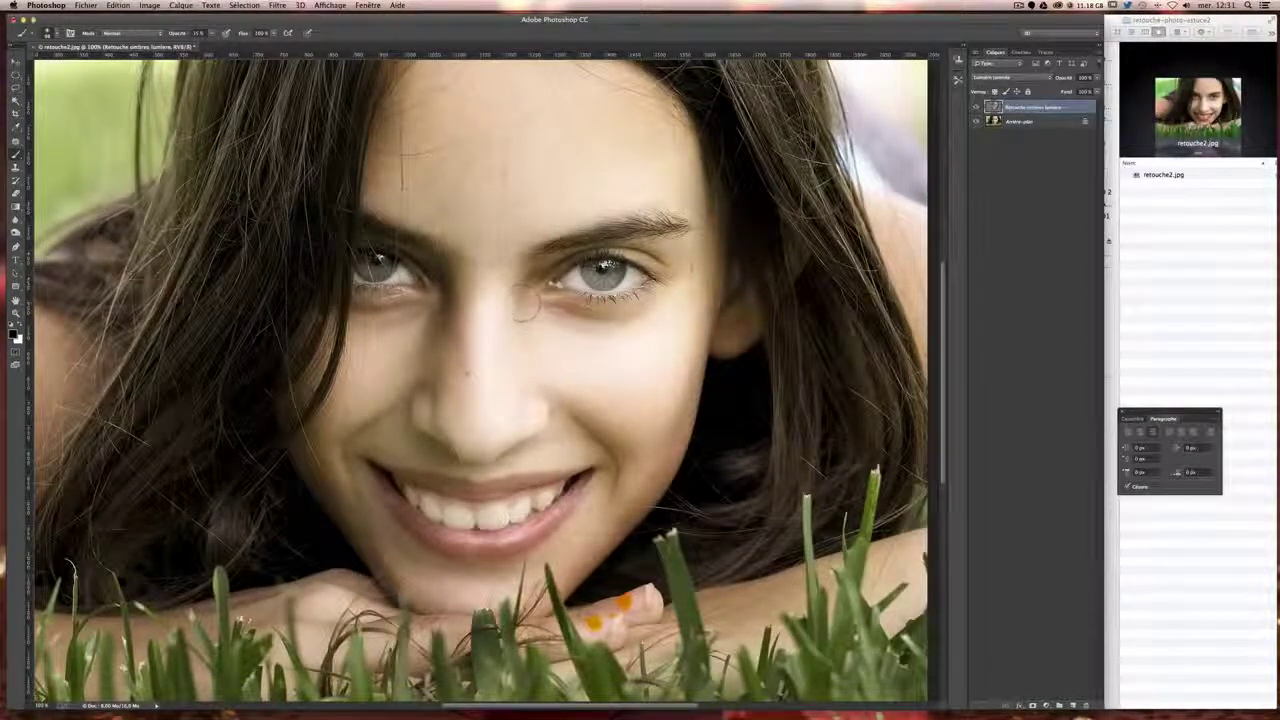
- Deepen the shadows around the nostrils, under the nose tip and along both smile folds with the black brush
{"action": "left_click_drag", "start_coordinate": [531, 389], "coordinate": [530, 412]}
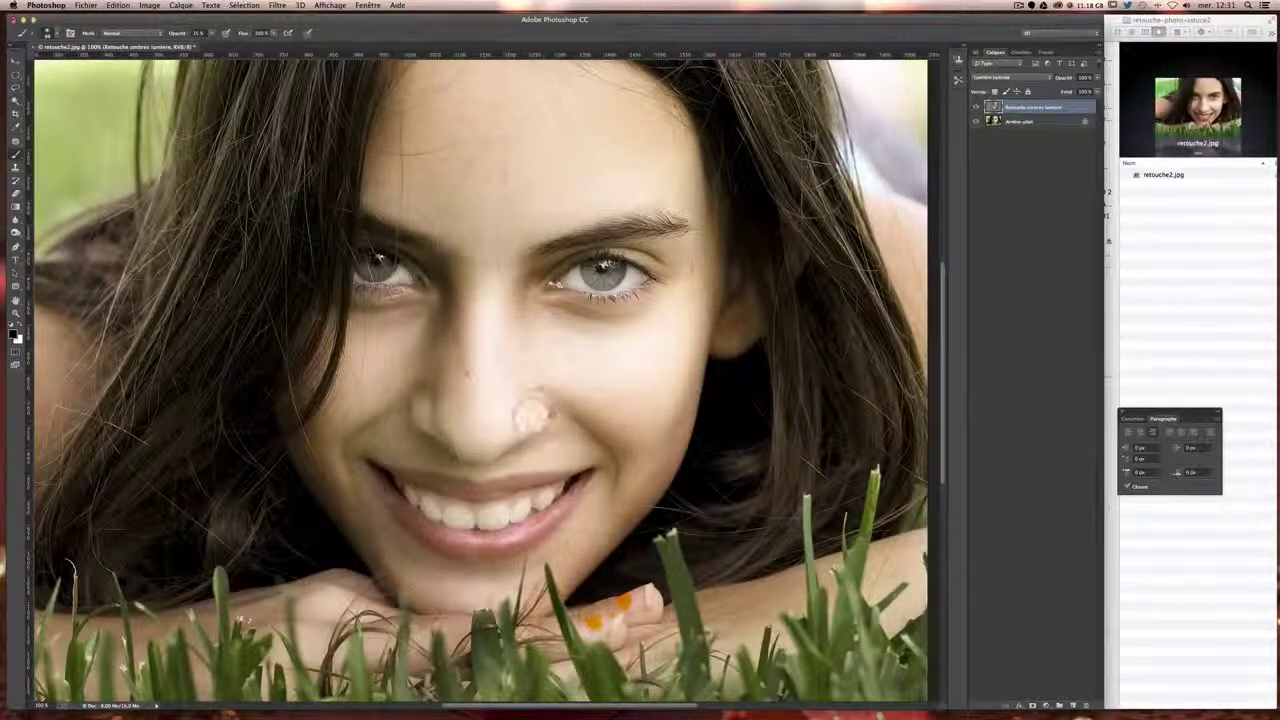
{"action": "left_click_drag", "start_coordinate": [384, 417], "coordinate": [352, 440]}
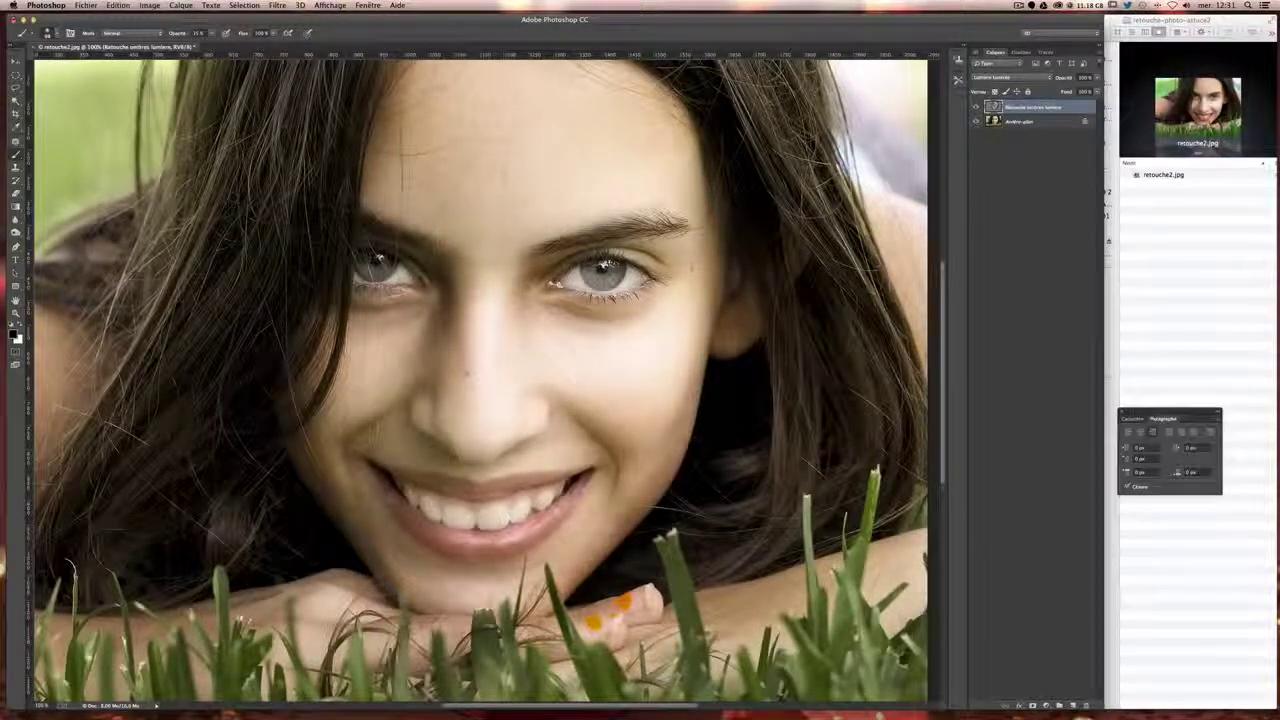
{"action": "mouse_move", "coordinate": [449, 416]}
{"action": "left_mouse_down"}
{"action": "mouse_move", "coordinate": [520, 442]}
{"action": "mouse_move", "coordinate": [474, 448]}
{"action": "mouse_move", "coordinate": [548, 403]}
{"action": "left_mouse_up"}
{"action": "left_click_drag", "start_coordinate": [511, 447], "coordinate": [481, 439]}
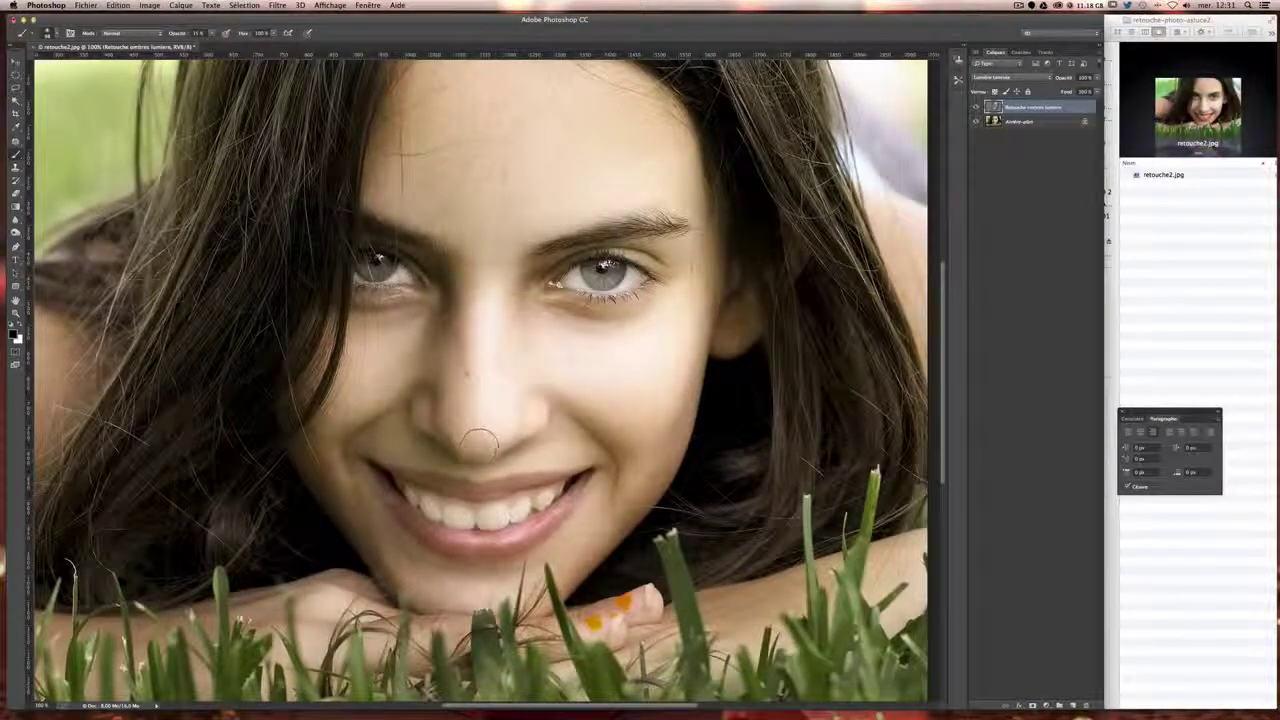
{"action": "mouse_move", "coordinate": [569, 422]}
{"action": "left_mouse_down"}
{"action": "mouse_move", "coordinate": [578, 411]}
{"action": "mouse_move", "coordinate": [606, 511]}
{"action": "left_mouse_up"}
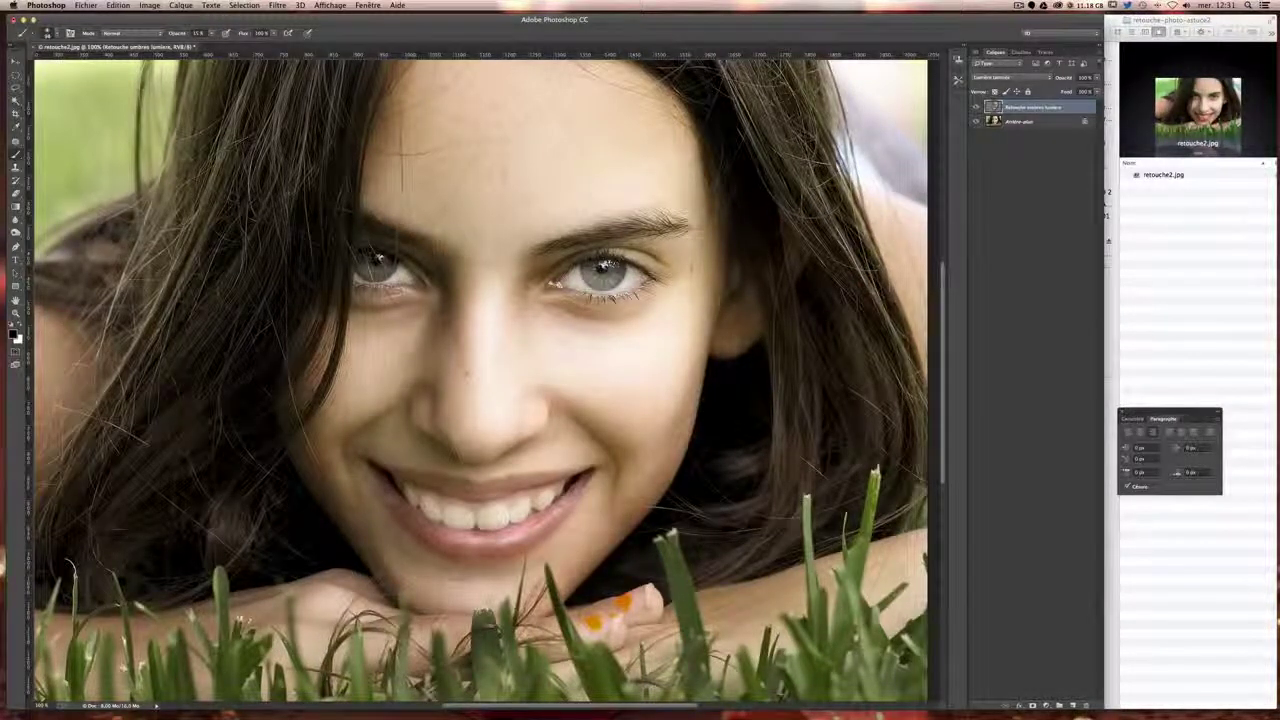
- Darken the lower lip edge, the mouth corner and the line where the upper lip meets the teeth with the black brush
{"action": "left_click_drag", "start_coordinate": [547, 541], "coordinate": [532, 540]}
{"action": "left_click_drag", "start_coordinate": [213, 37], "coordinate": [210, 45]}
{"action": "left_click_drag", "start_coordinate": [390, 500], "coordinate": [396, 507]}
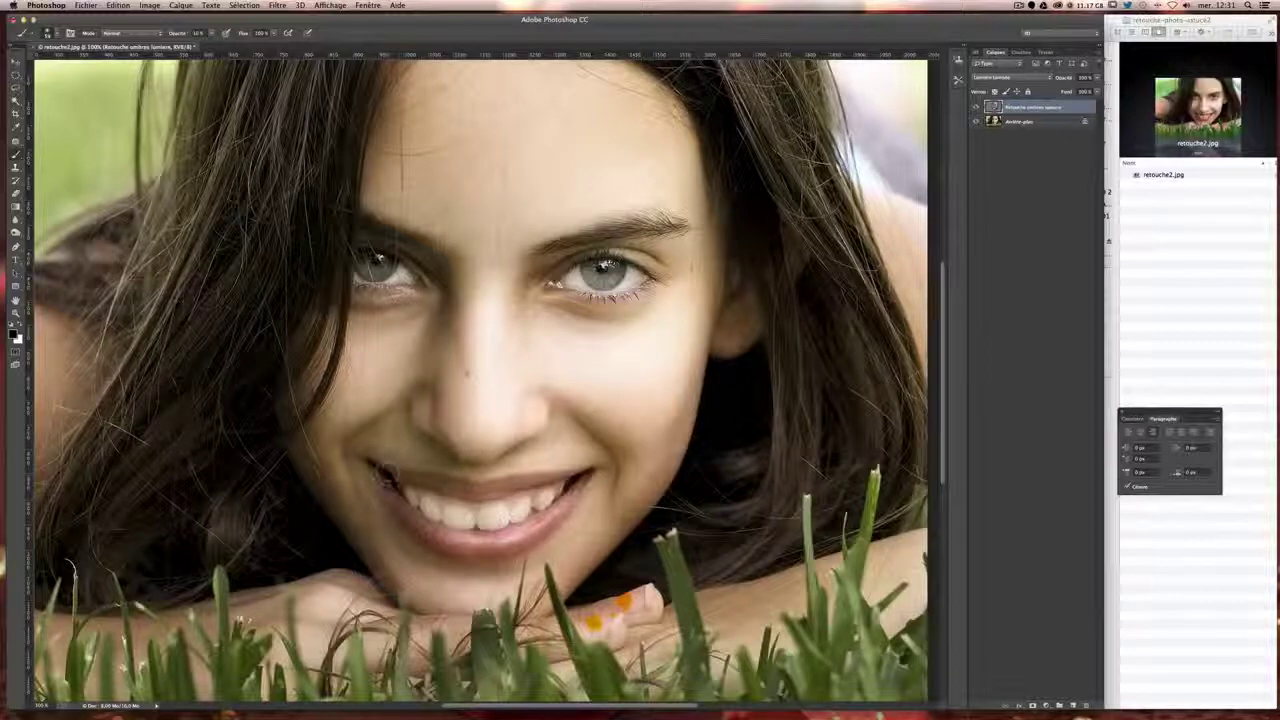
{"action": "key", "text": "super+plus"}
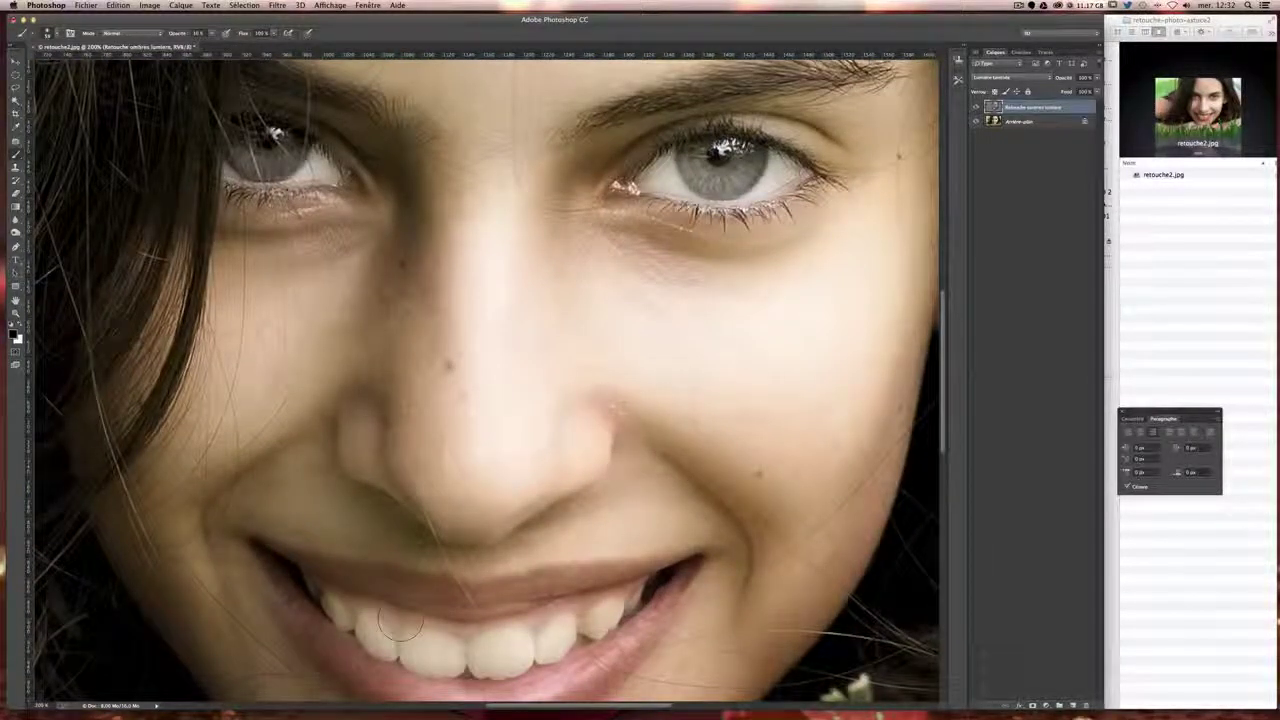
{"action": "left_click_drag", "start_coordinate": [398, 626], "coordinate": [347, 618]}
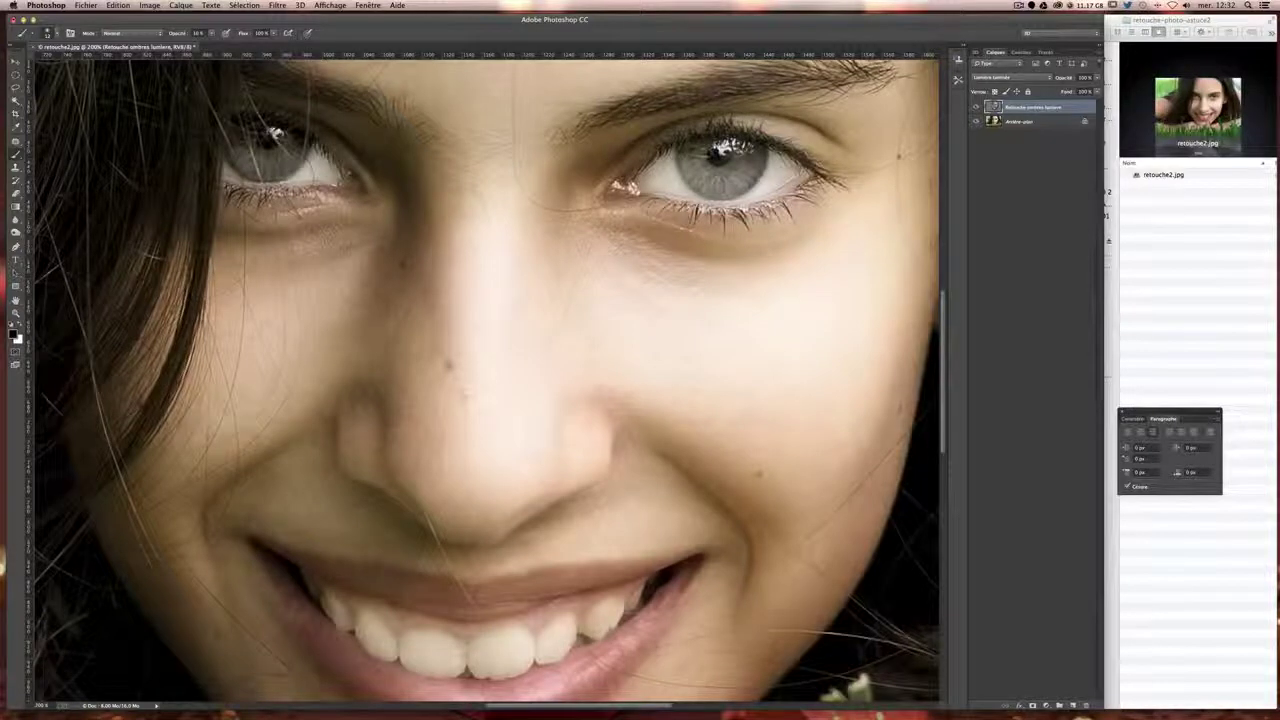
{"action": "scroll", "coordinate": [678, 568], "scroll_direction": "down", "scroll_amount": 5}
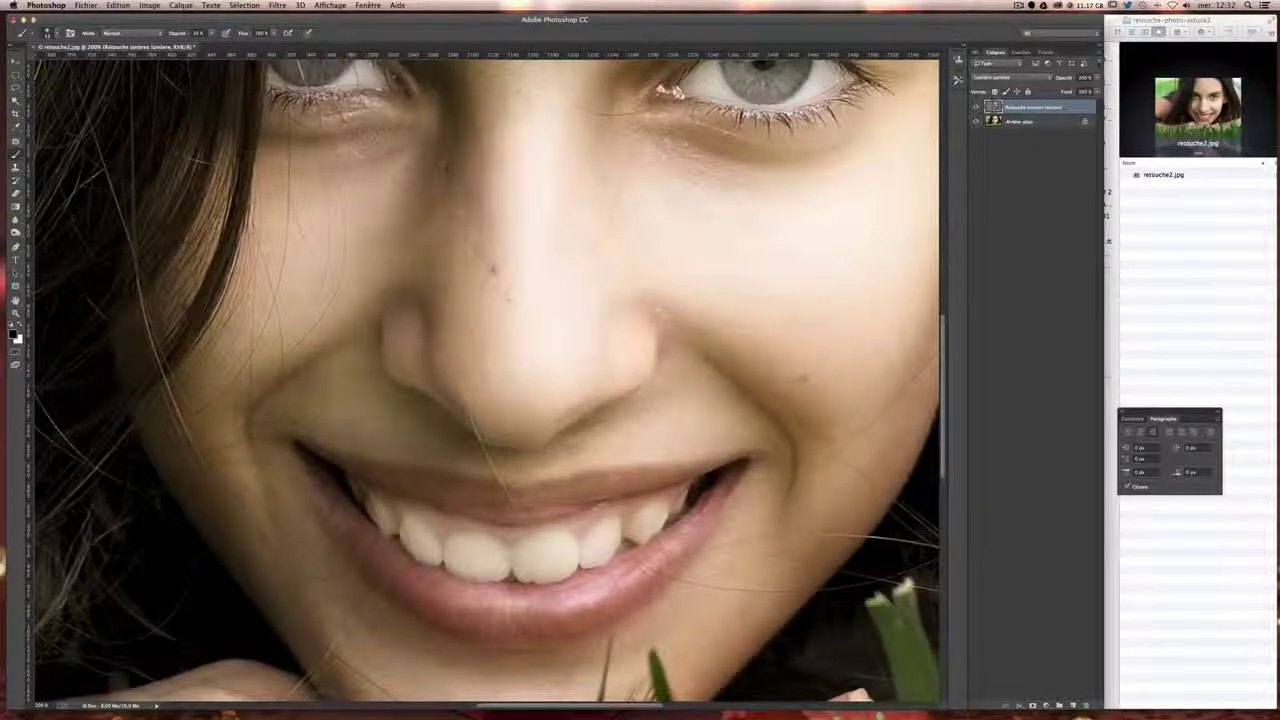
- Darken the inner corner and upper lash line of the partly covered eye with fine black strokes
{"action": "key", "text": "super+minus"}
{"action": "key", "text": "super+minus"}
{"action": "key", "text": "super+minus"}
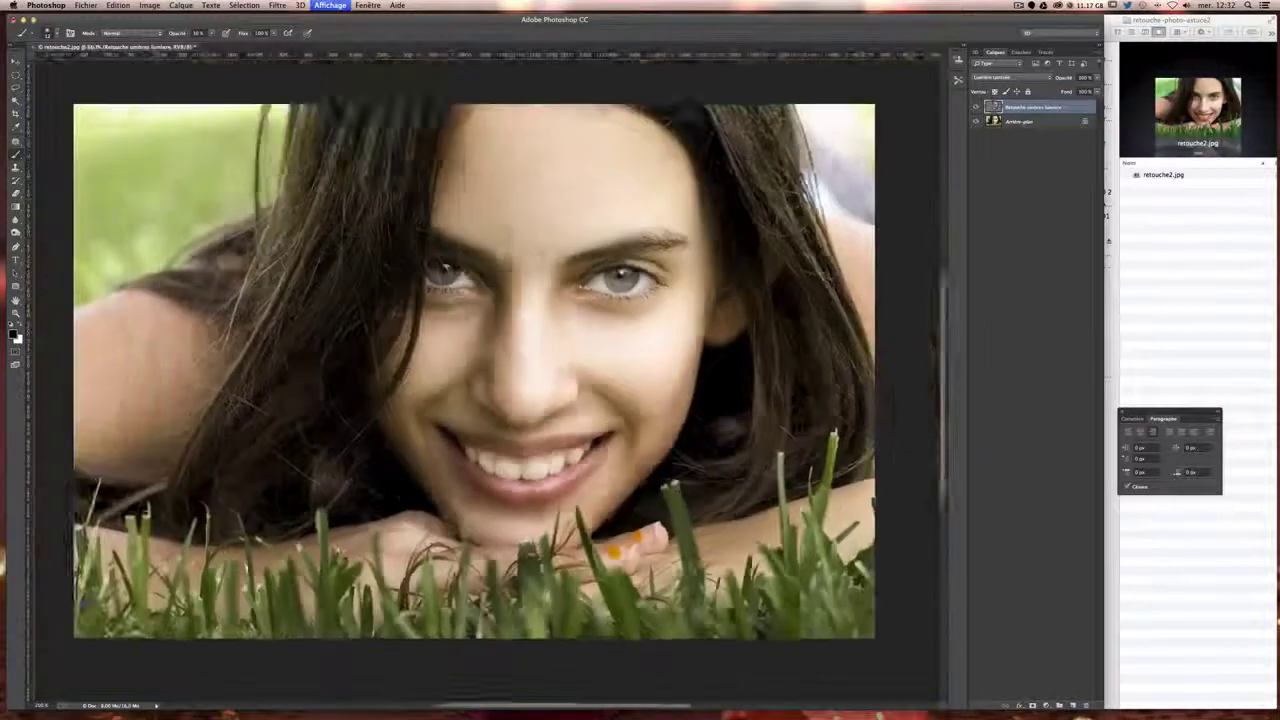
{"action": "key", "text": "super+plus"}
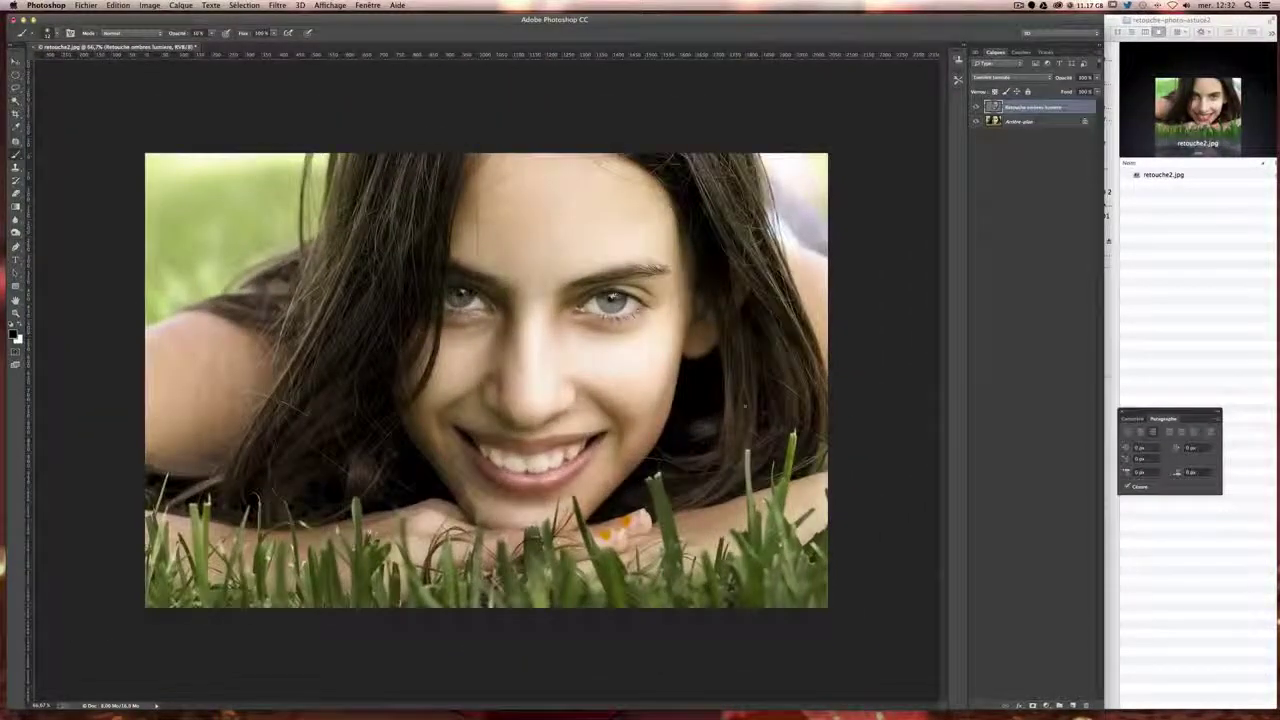
{"action": "key", "text": "super+plus"}
{"action": "key", "text": "super+plus"}
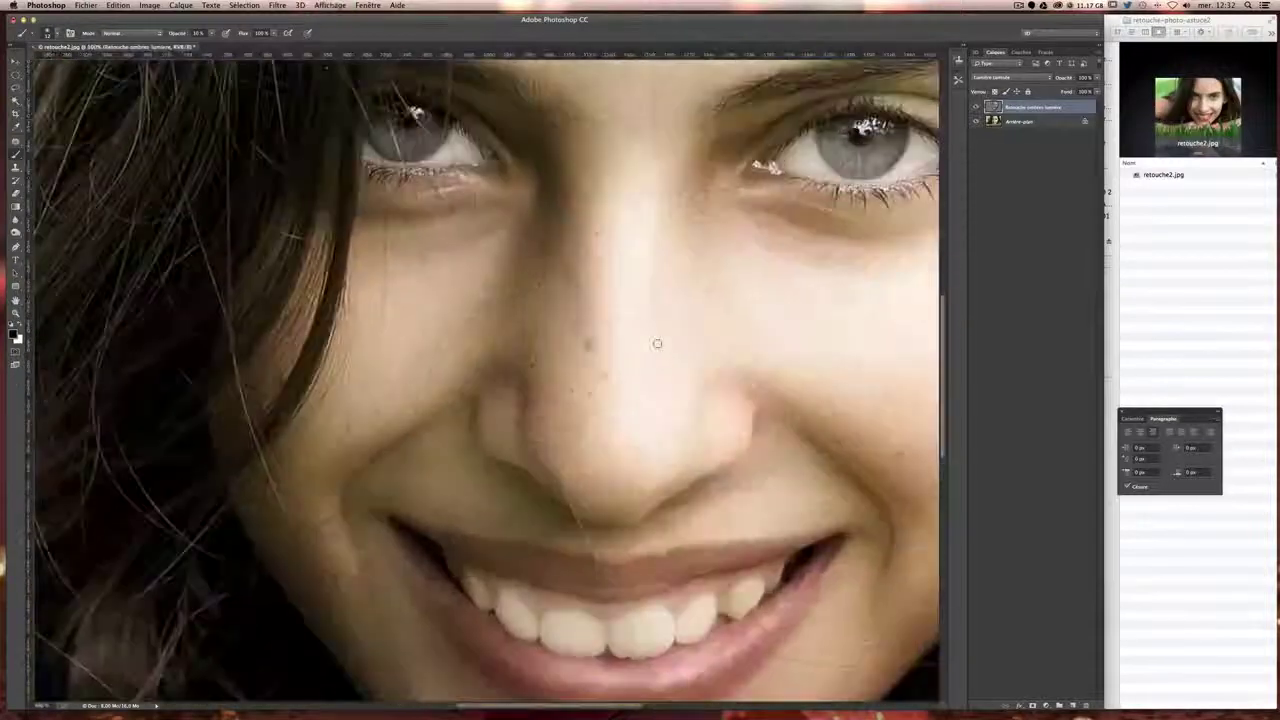
{"action": "scroll", "coordinate": [657, 343], "scroll_direction": "up", "scroll_amount": 3}
{"action": "key", "text": "super+r"}
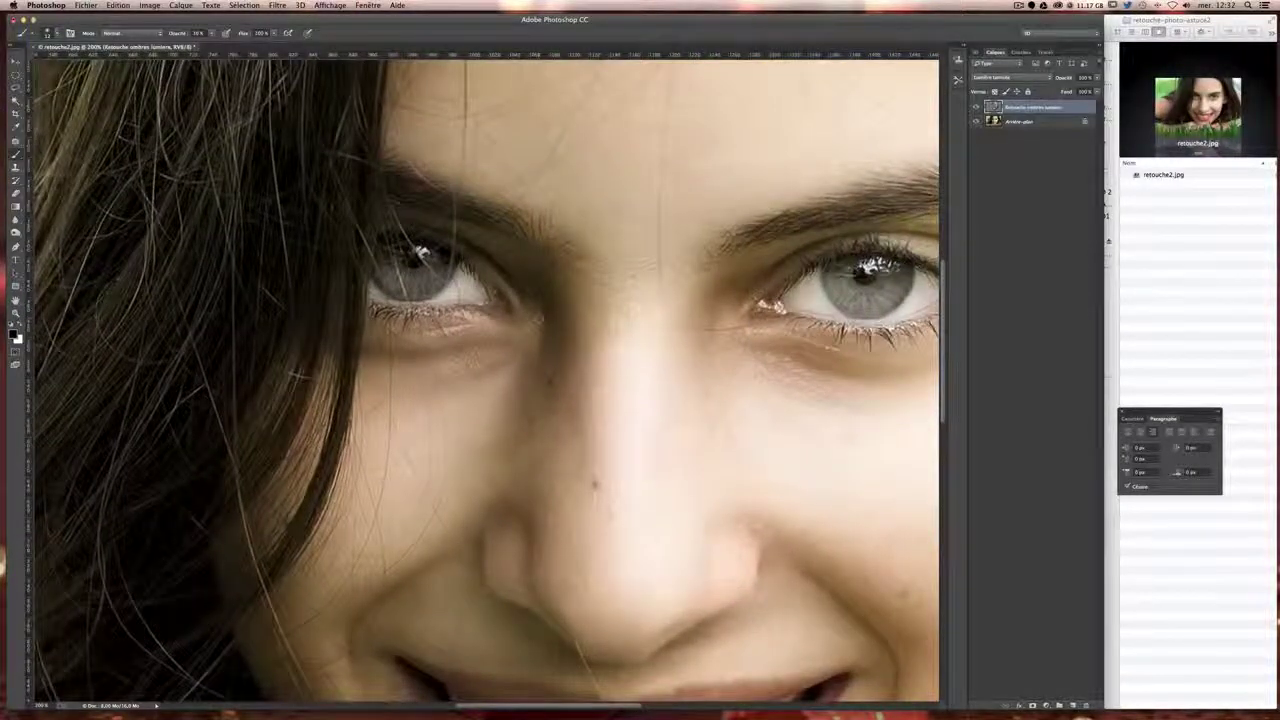
{"action": "left_click_drag", "start_coordinate": [532, 315], "coordinate": [512, 315]}
{"action": "mouse_move", "coordinate": [387, 240]}
{"action": "left_mouse_down"}
{"action": "mouse_move", "coordinate": [445, 255]}
{"action": "mouse_move", "coordinate": [542, 319]}
{"action": "mouse_move", "coordinate": [482, 308]}
{"action": "mouse_move", "coordinate": [497, 301]}
{"action": "mouse_move", "coordinate": [493, 283]}
{"action": "left_mouse_up"}
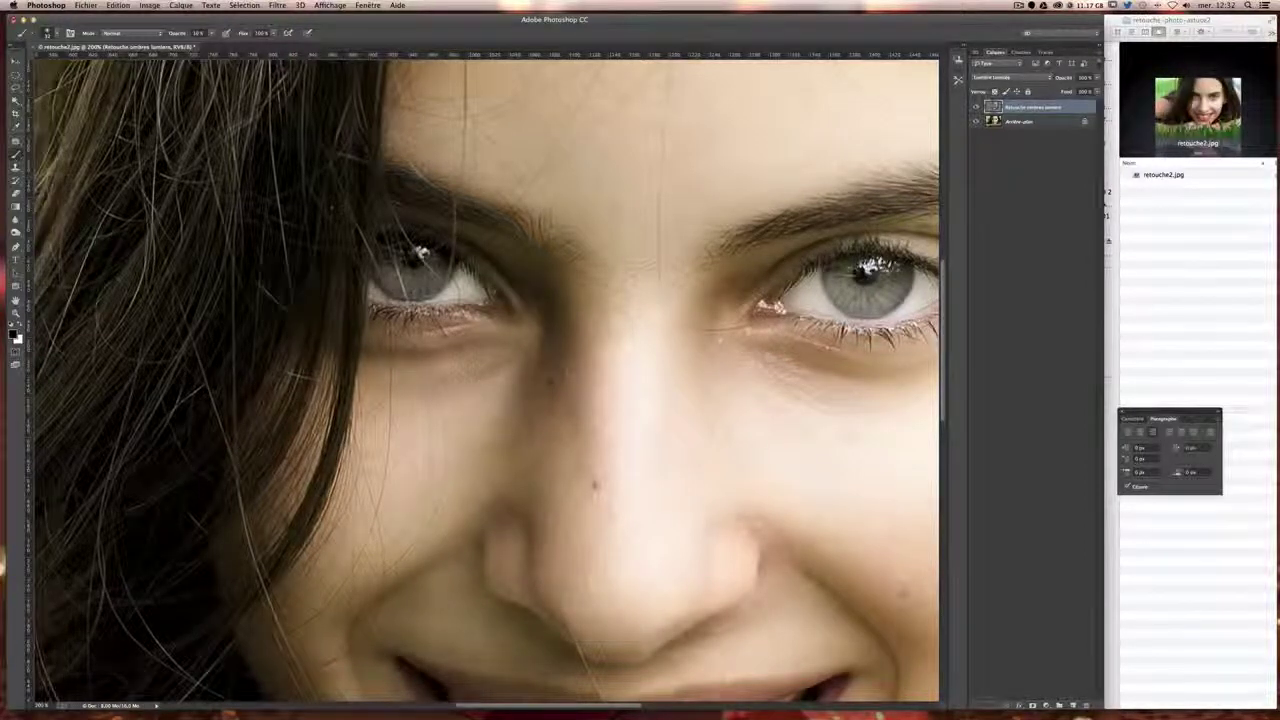
{"action": "left_click_drag", "start_coordinate": [806, 321], "coordinate": [353, 373]}
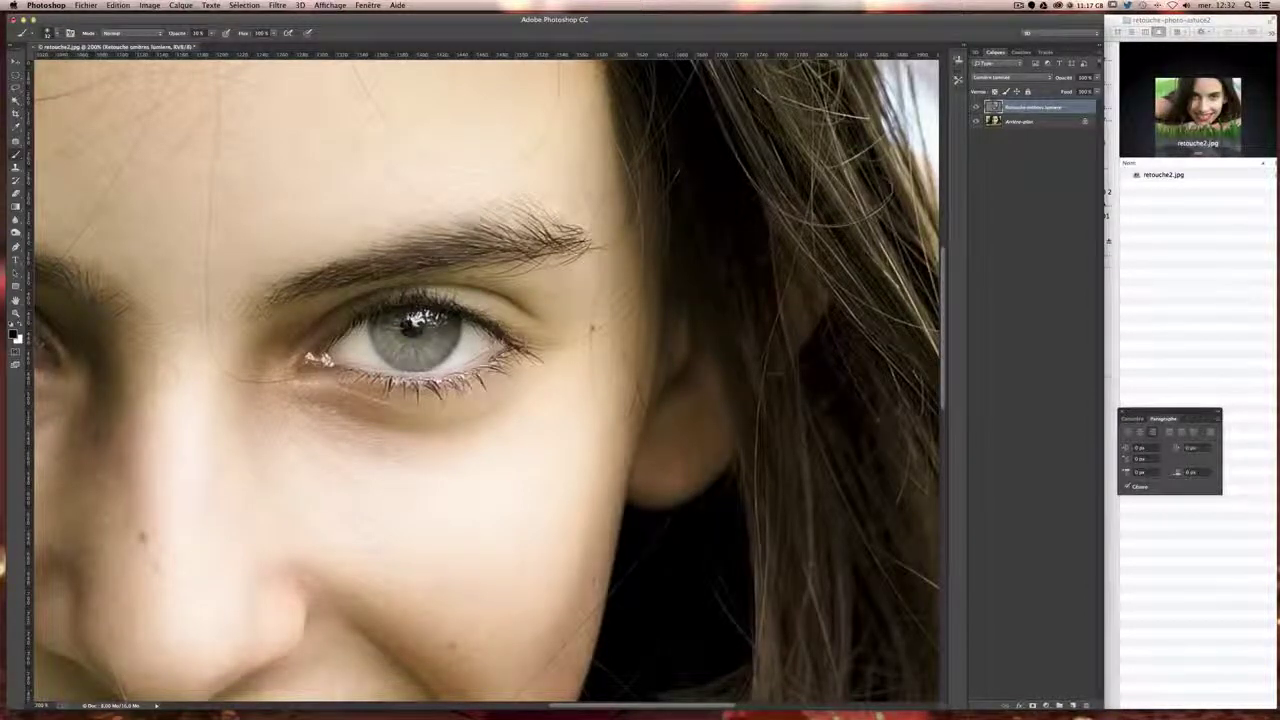
{"action": "scroll", "coordinate": [415, 322], "scroll_direction": "left", "scroll_amount": 3}
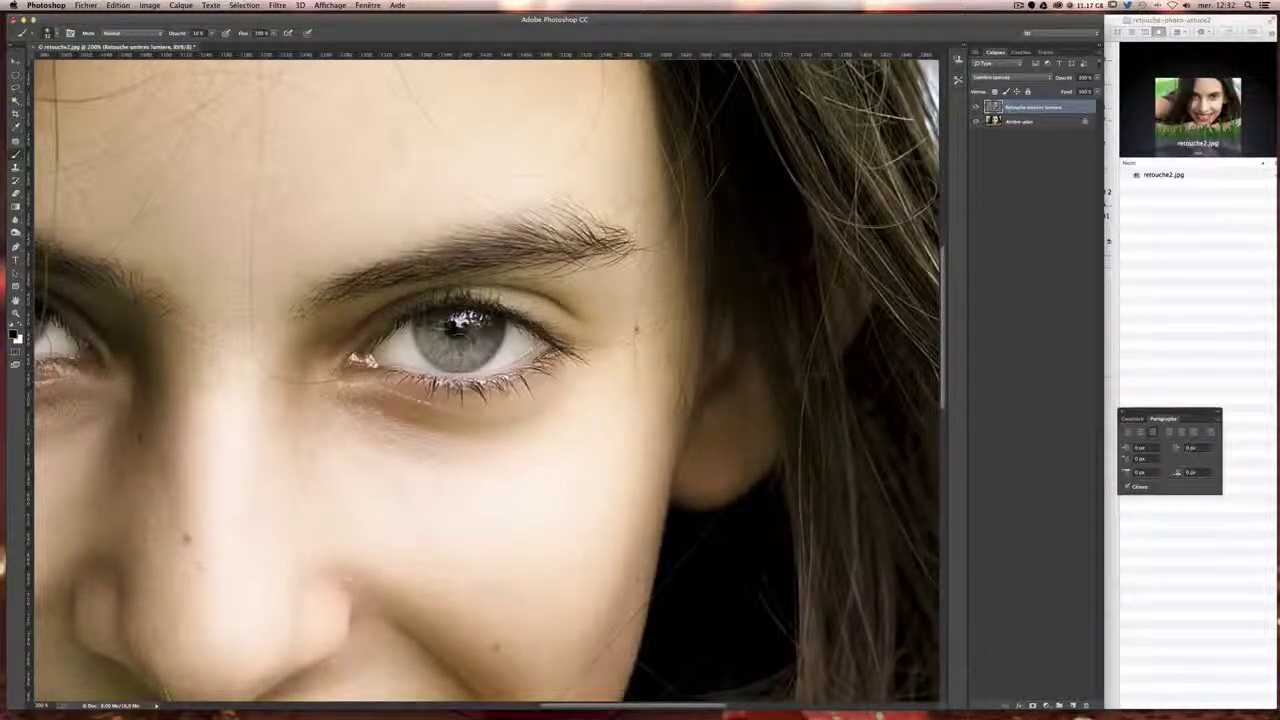
{"action": "scroll", "coordinate": [458, 325], "scroll_direction": "left", "scroll_amount": 3}
{"action": "scroll", "coordinate": [360, 310], "scroll_direction": "left", "scroll_amount": 15}
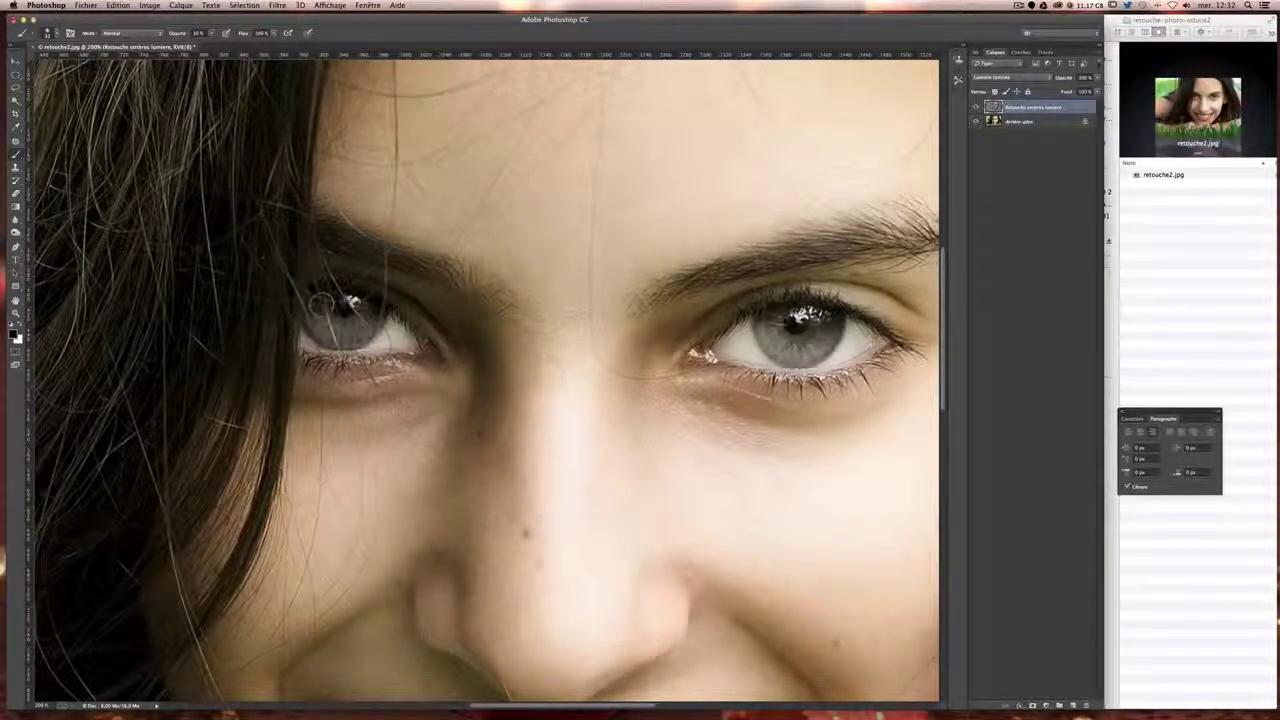
- Compare the whole portrait with and without the Retouche ombres lumière layer by repeatedly hiding and showing it
{"action": "key", "text": "super+minus"}
{"action": "key", "text": "super+minus"}
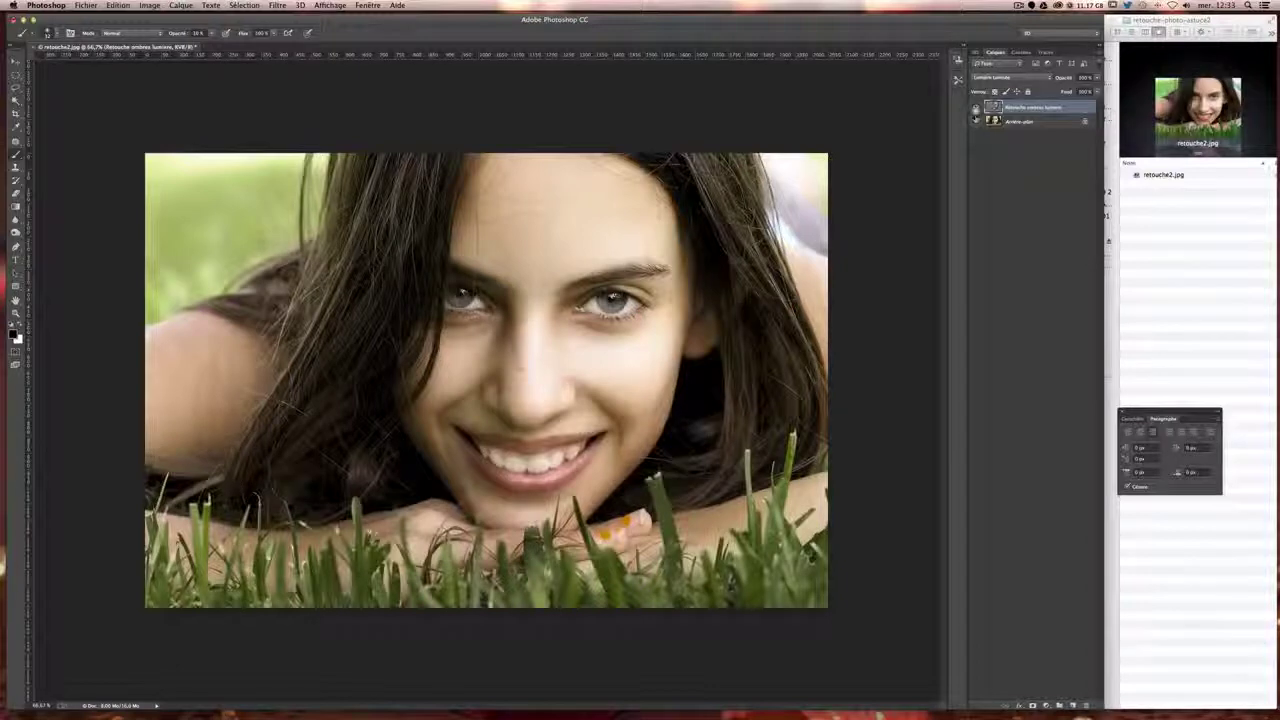
{"action": "left_click", "coordinate": [977, 108]}
{"action": "left_click", "coordinate": [977, 108]}
{"action": "left_click", "coordinate": [977, 108]}
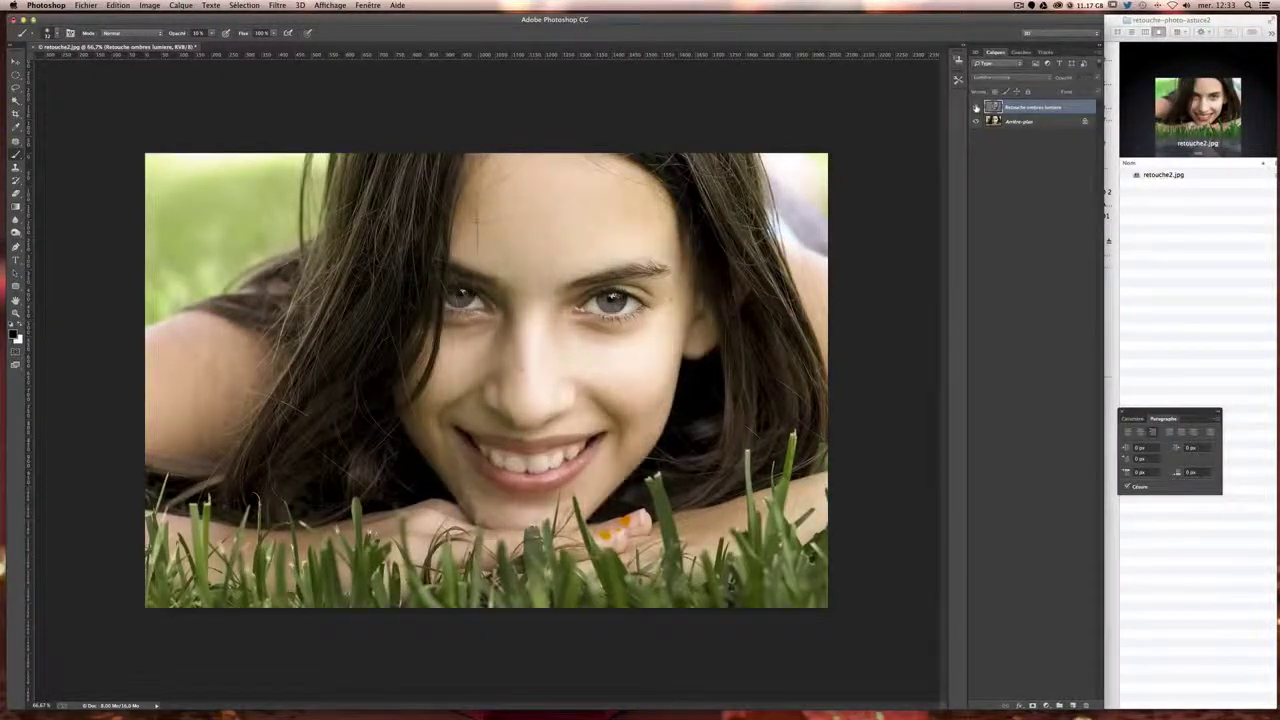
{"action": "left_click", "coordinate": [977, 108]}
{"action": "left_click", "coordinate": [977, 108]}
{"action": "left_click", "coordinate": [977, 108]}
{"action": "left_click", "coordinate": [977, 108]}
{"action": "left_click", "coordinate": [977, 108]}
{"action": "left_click", "coordinate": [977, 108]}
{"action": "left_click", "coordinate": [977, 108]}
{"action": "left_click", "coordinate": [977, 108]}
{"action": "left_click", "coordinate": [977, 108]}
{"action": "left_click", "coordinate": [977, 108]}
{"action": "left_click", "coordinate": [977, 108]}
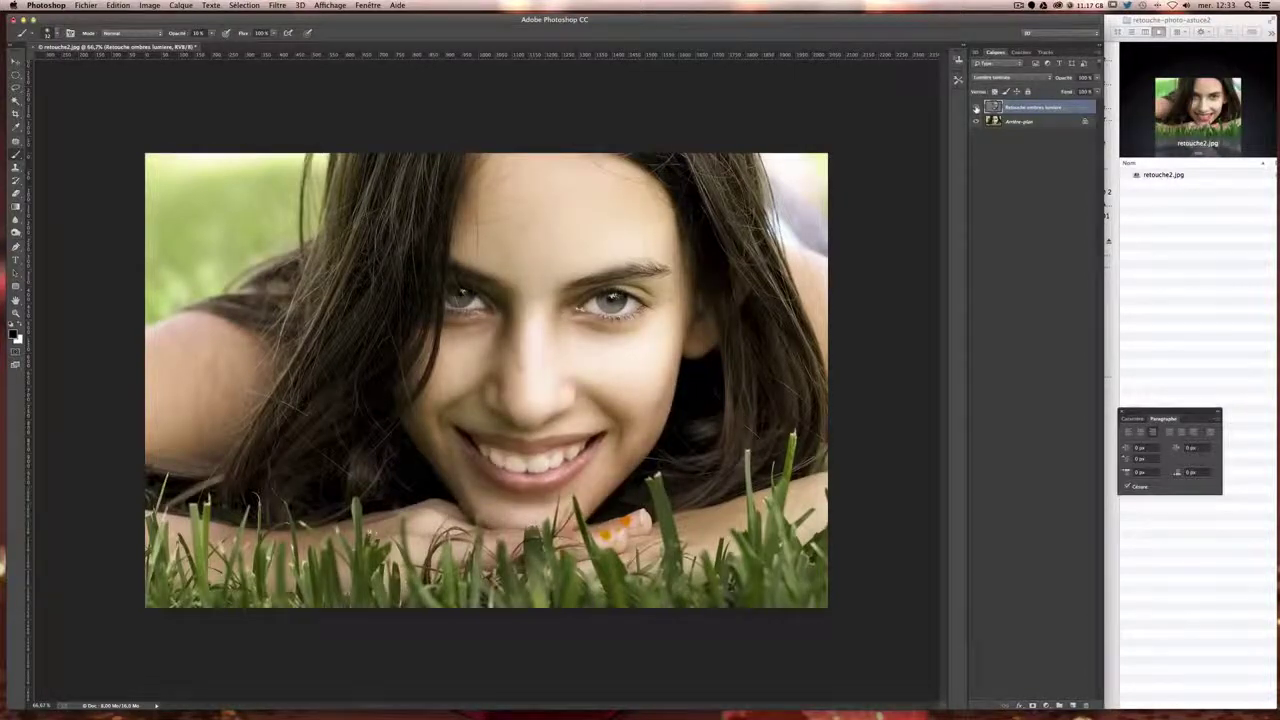
{"action": "left_click", "coordinate": [977, 108]}
{"action": "left_click", "coordinate": [977, 108]}
{"action": "left_click", "coordinate": [976, 108]}
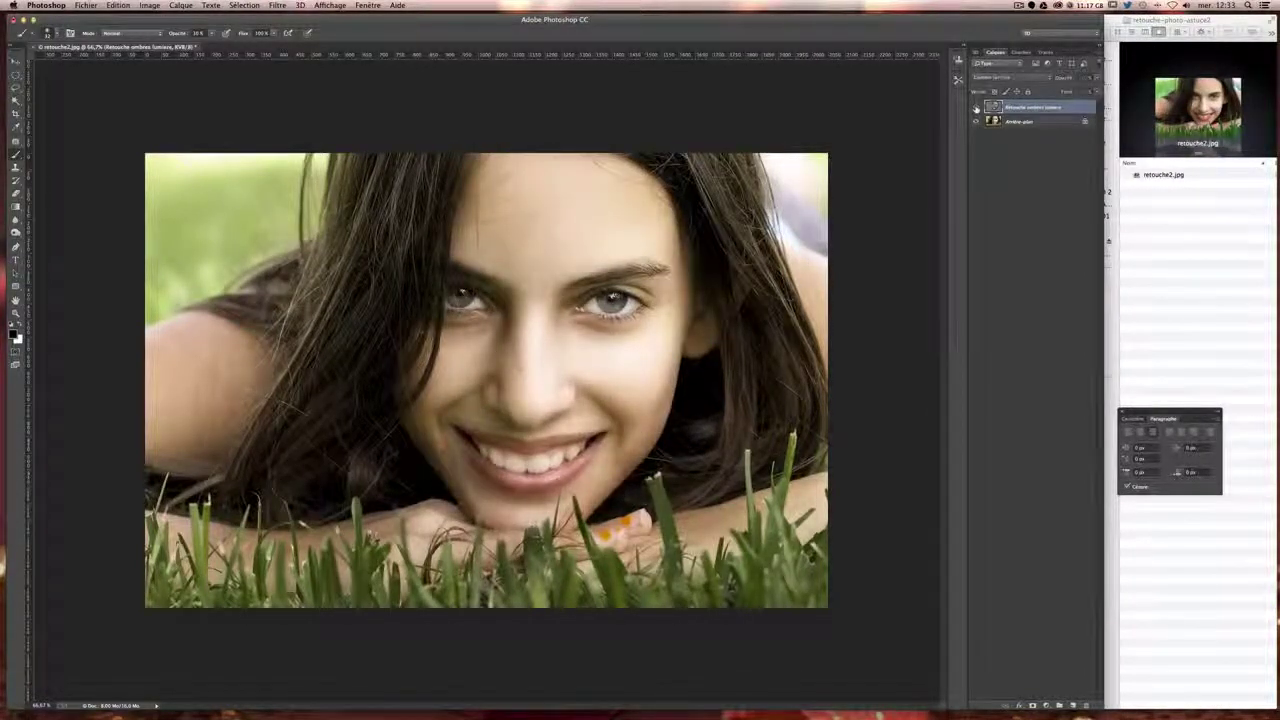
{"action": "left_click", "coordinate": [976, 108]}
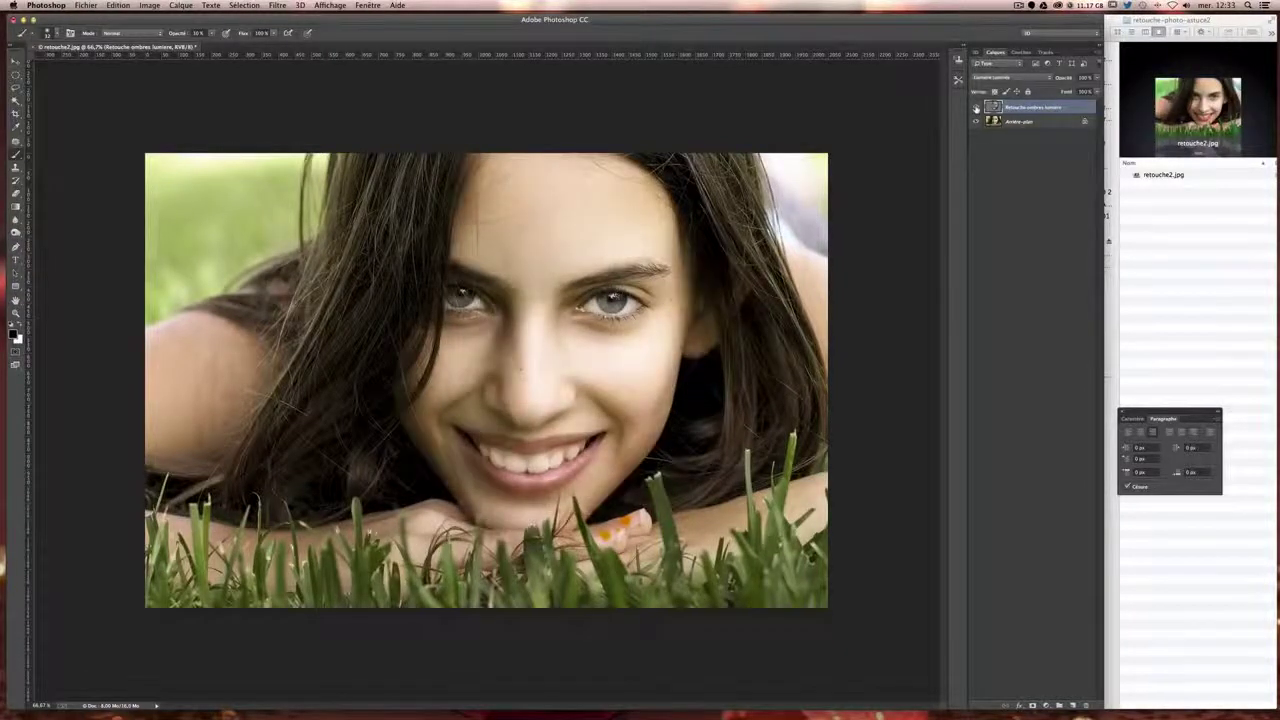
{"action": "left_click", "coordinate": [976, 108]}
{"action": "left_click", "coordinate": [976, 108]}
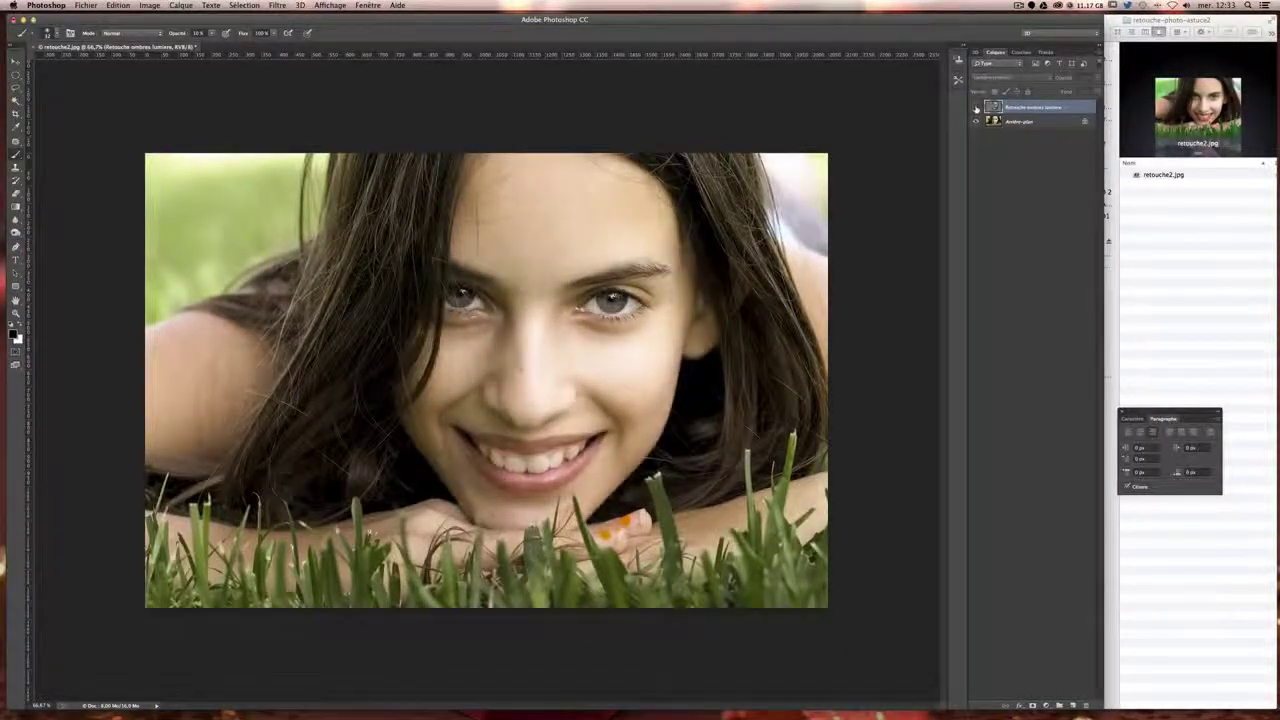
{"action": "left_click", "coordinate": [976, 108]}
{"action": "left_click", "coordinate": [976, 108]}
{"action": "left_click", "coordinate": [976, 108]}
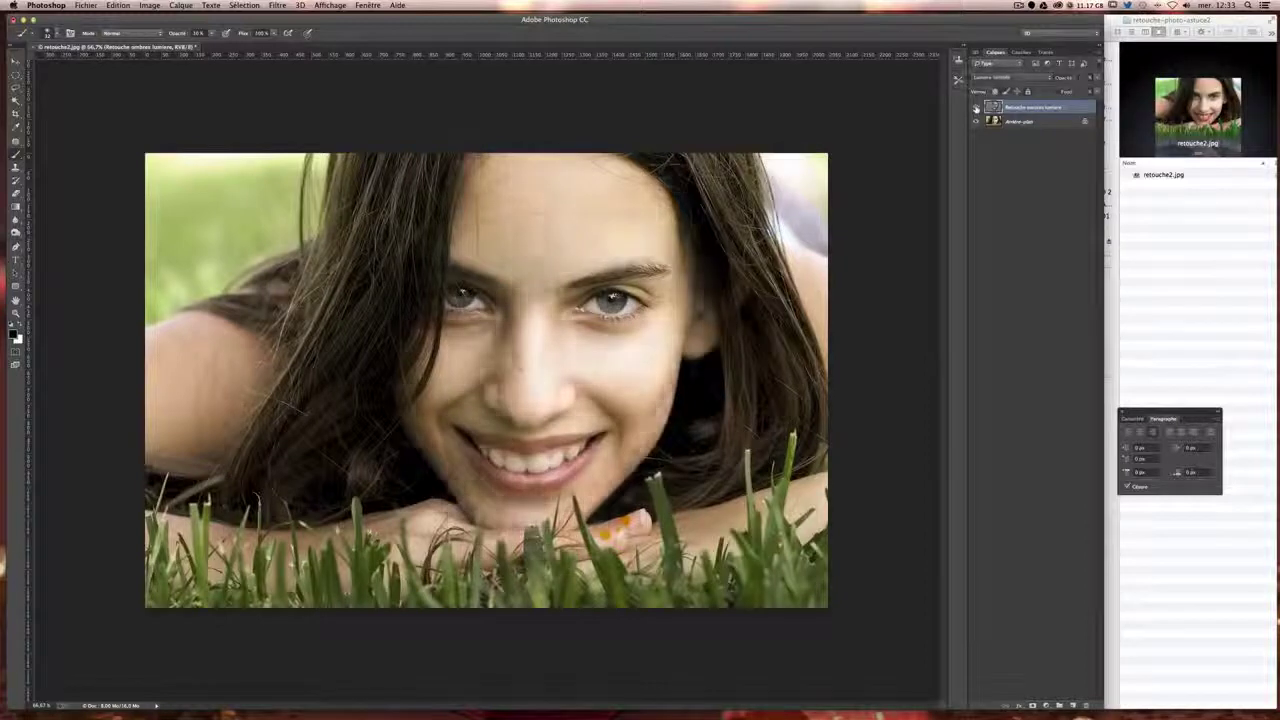
{"action": "left_click", "coordinate": [976, 108]}
{"action": "left_click", "coordinate": [976, 108]}
{"action": "left_click", "coordinate": [976, 108]}
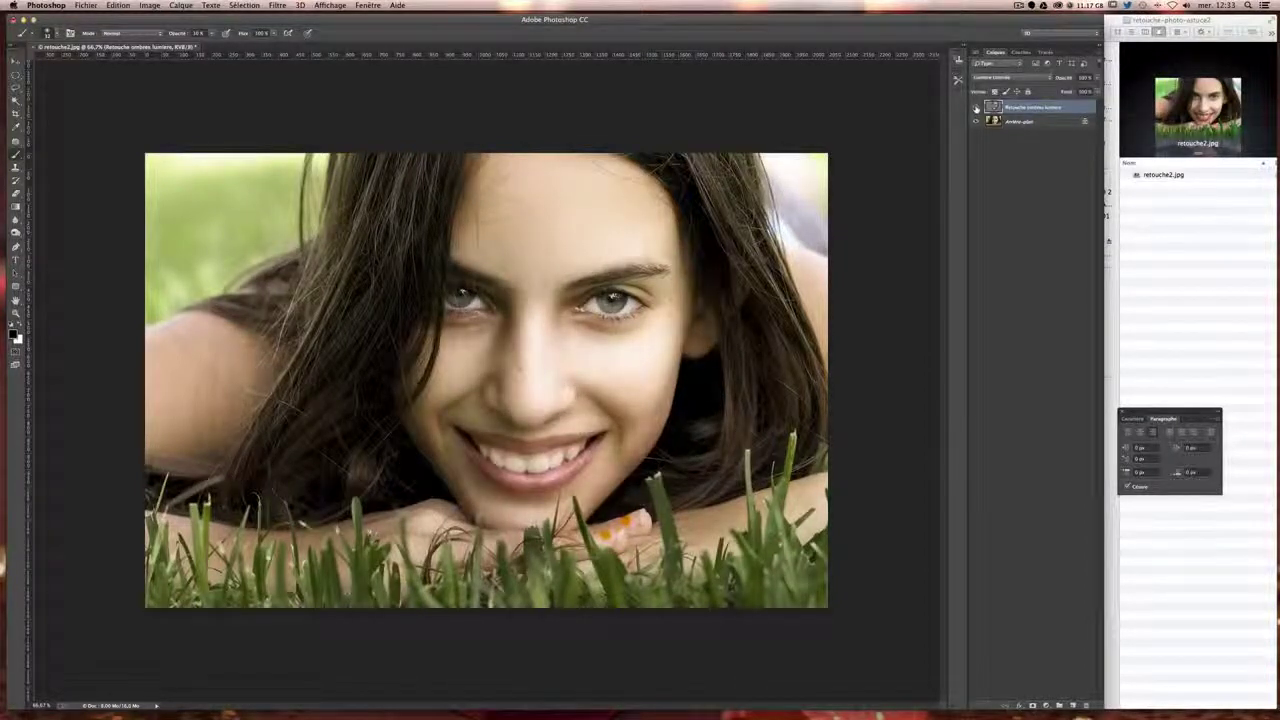
{"action": "left_click", "coordinate": [976, 108]}
{"action": "left_click", "coordinate": [976, 108]}
{"action": "left_click", "coordinate": [976, 108]}
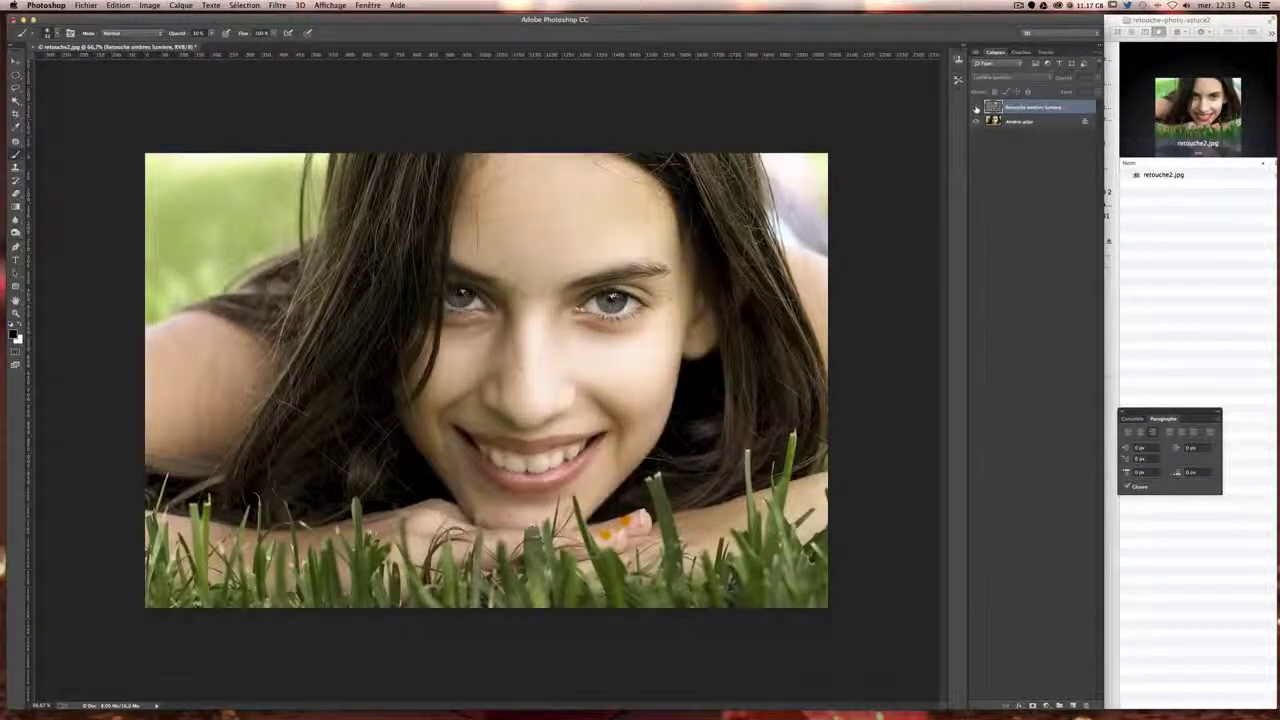
{"action": "left_click", "coordinate": [976, 108]}
{"action": "left_click", "coordinate": [976, 108]}
{"action": "left_click", "coordinate": [976, 108]}
{"action": "left_click", "coordinate": [976, 108]}
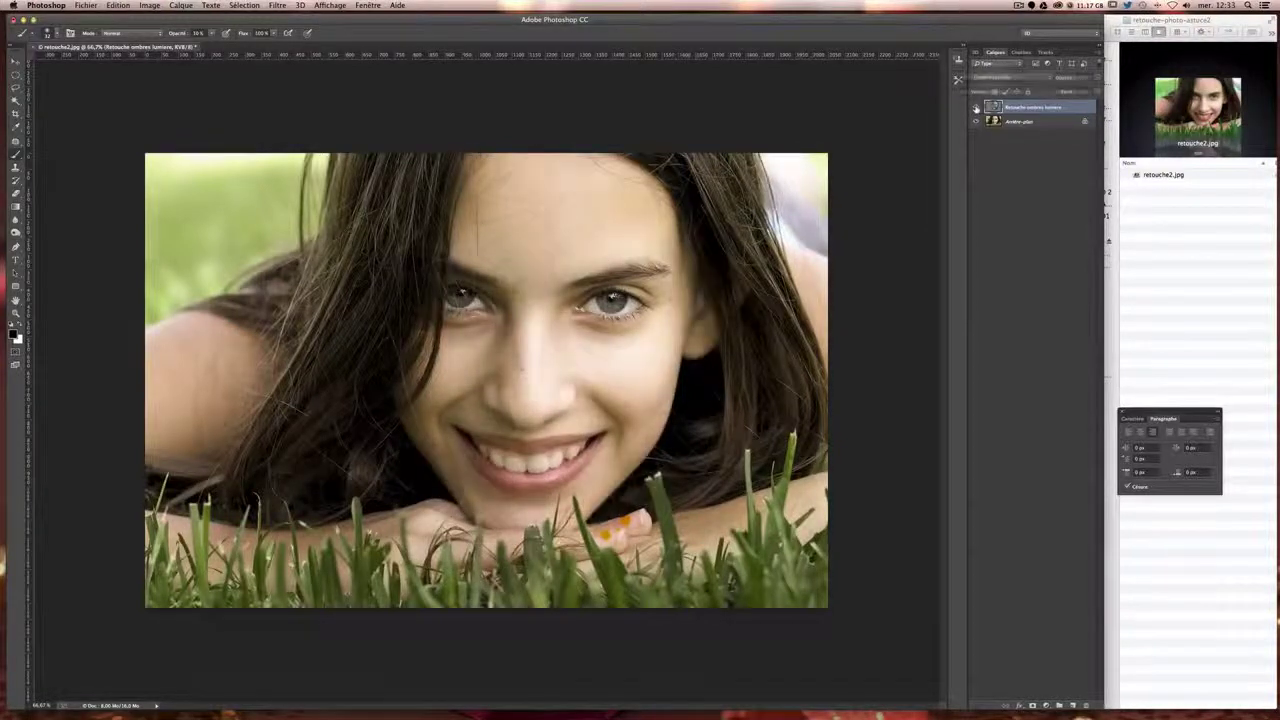
{"action": "left_click", "coordinate": [976, 108]}
{"action": "left_click", "coordinate": [976, 108]}
{"action": "left_click", "coordinate": [976, 108]}
{"action": "left_click", "coordinate": [976, 108]}
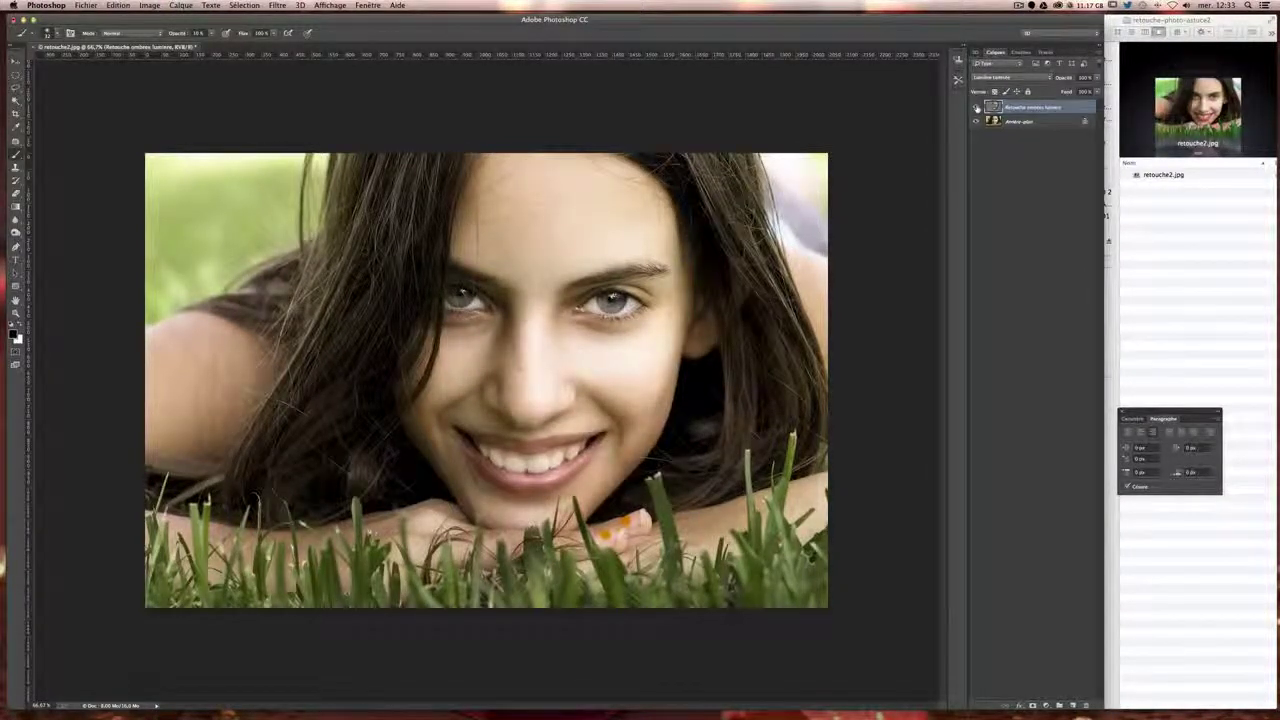
- Inspect the painted strokes by setting the retouch layer's blend mode to Normal, restore Lumière tamisée and toggle the layer's visibility
{"action": "left_click", "coordinate": [1010, 77]}
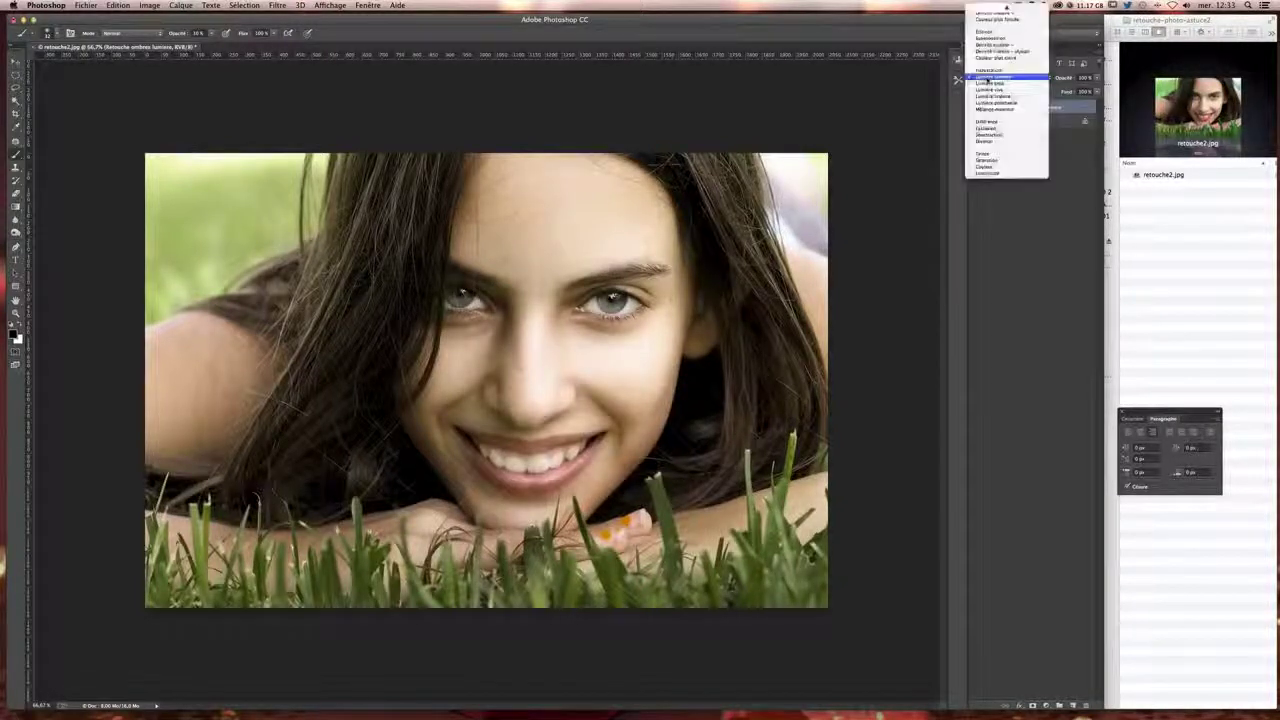
{"action": "left_click", "coordinate": [1000, 10]}
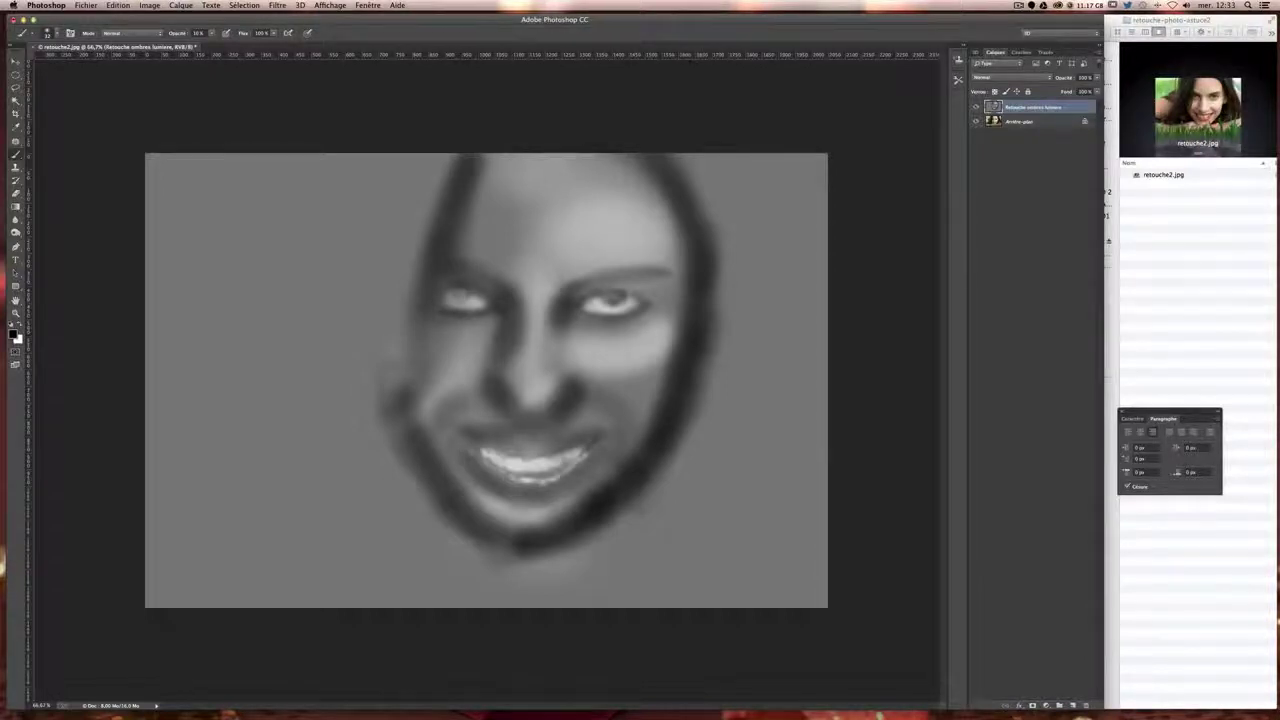
{"action": "left_click", "coordinate": [989, 77]}
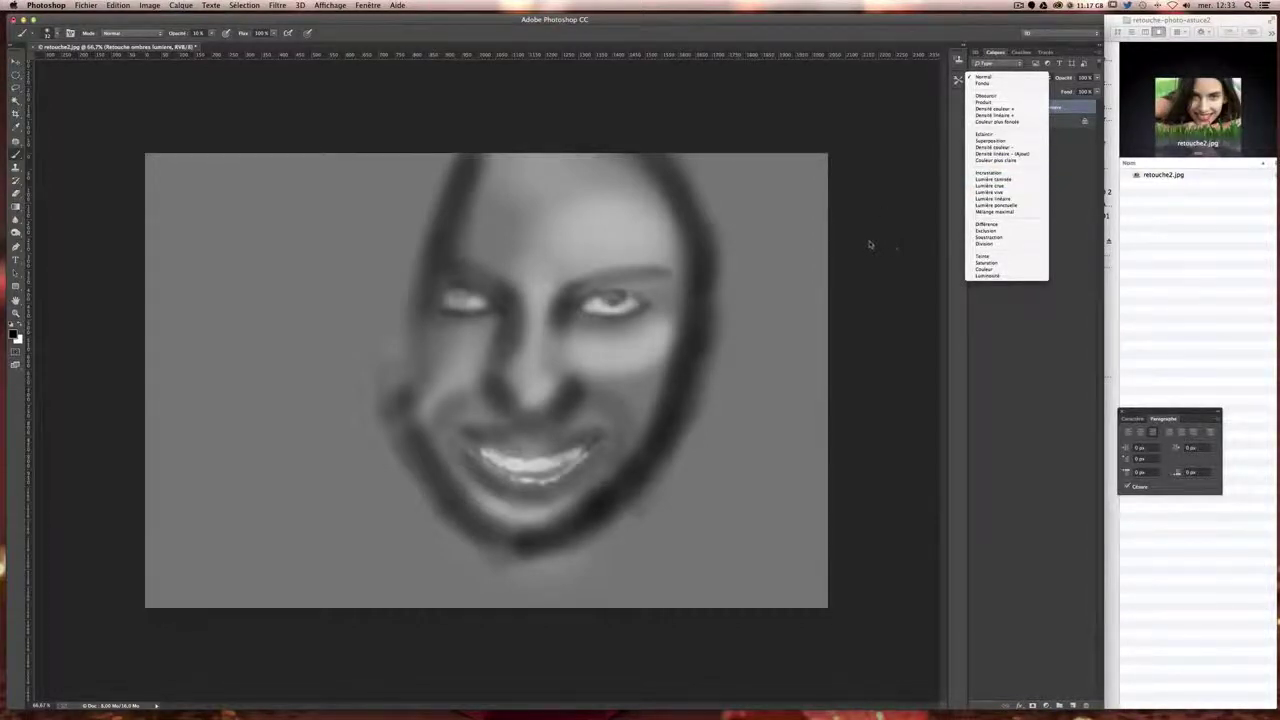
{"action": "left_click", "coordinate": [1010, 180]}
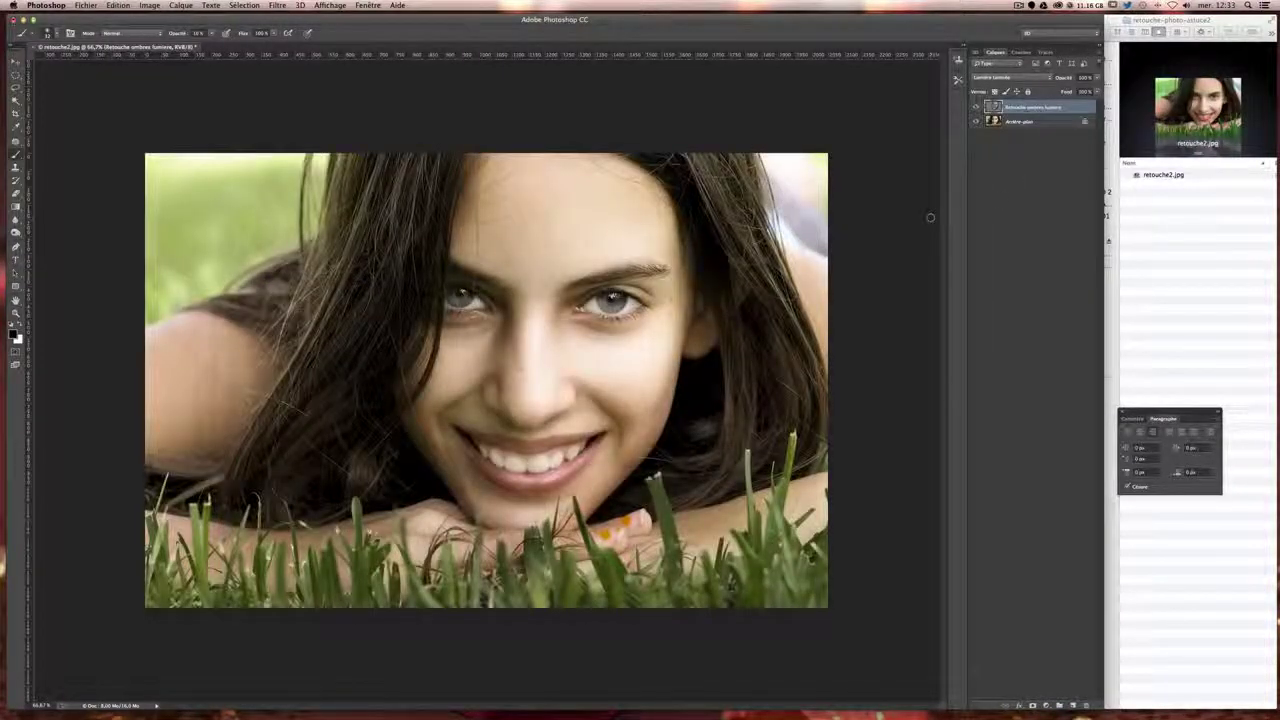
{"action": "left_click", "coordinate": [976, 107]}
{"action": "left_click", "coordinate": [976, 107]}
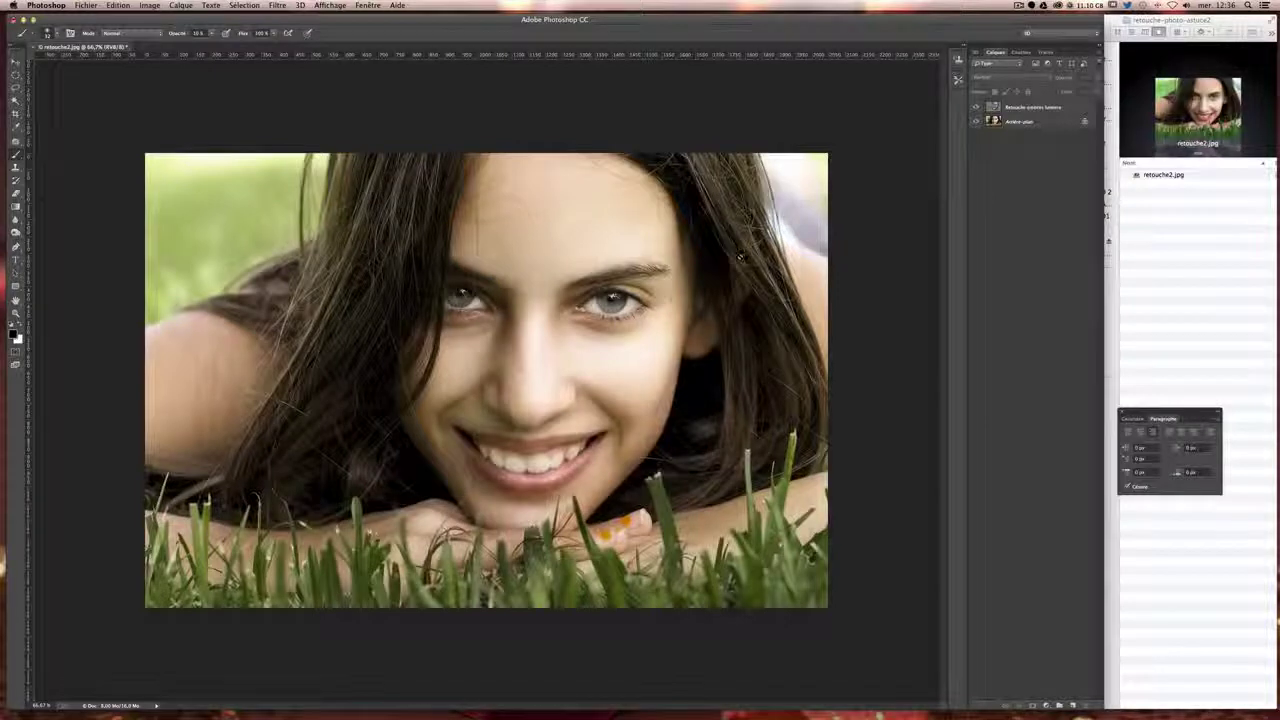
- Lower the opacity of the Retouche ombres lumière layer and toggle its visibility to compare the softened effect
{"action": "left_click", "coordinate": [1036, 108]}
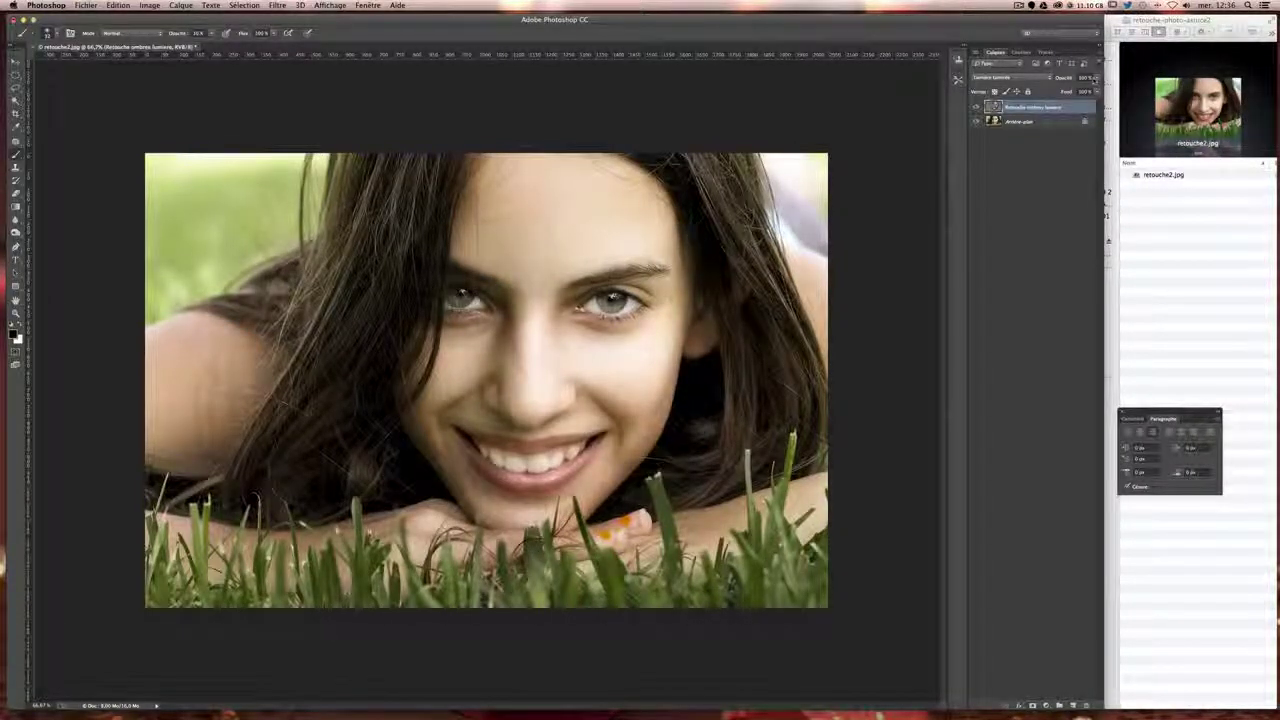
{"action": "left_click", "coordinate": [1096, 79]}
{"action": "left_click_drag", "start_coordinate": [1098, 90], "coordinate": [1078, 91]}
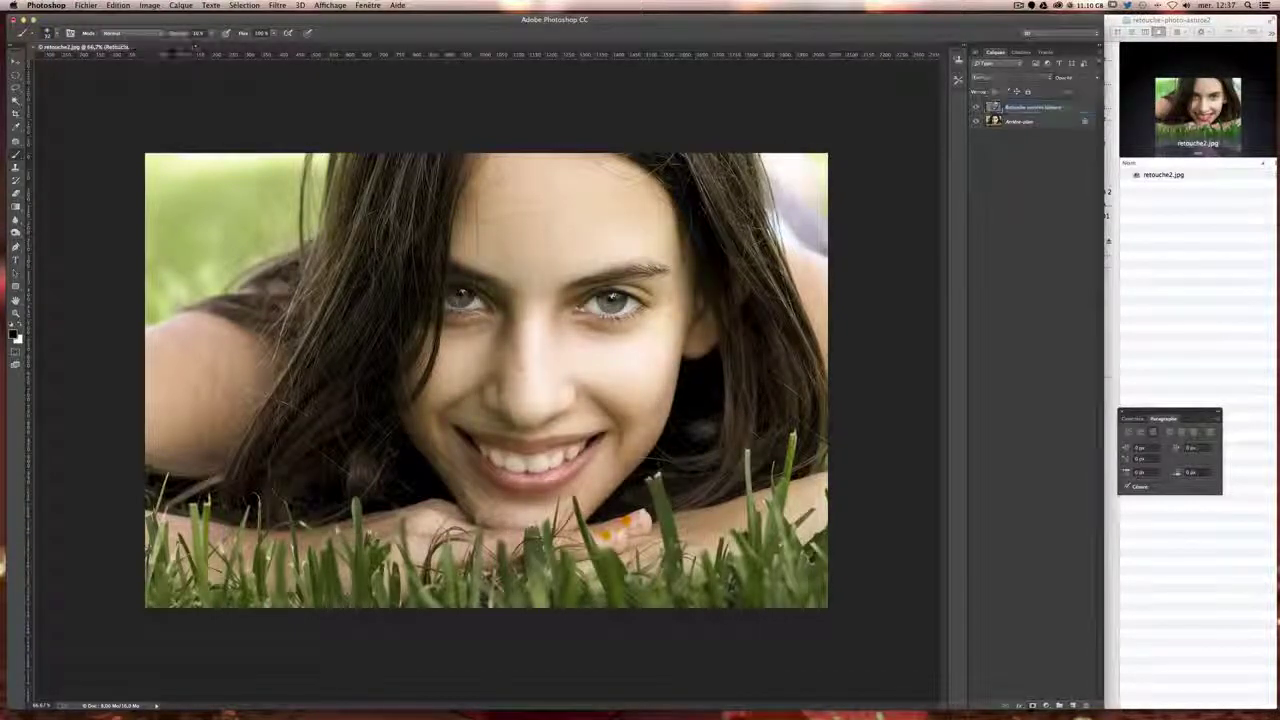
{"action": "left_click", "coordinate": [975, 107]}
{"action": "left_click", "coordinate": [974, 107]}
{"action": "left_click", "coordinate": [974, 107]}
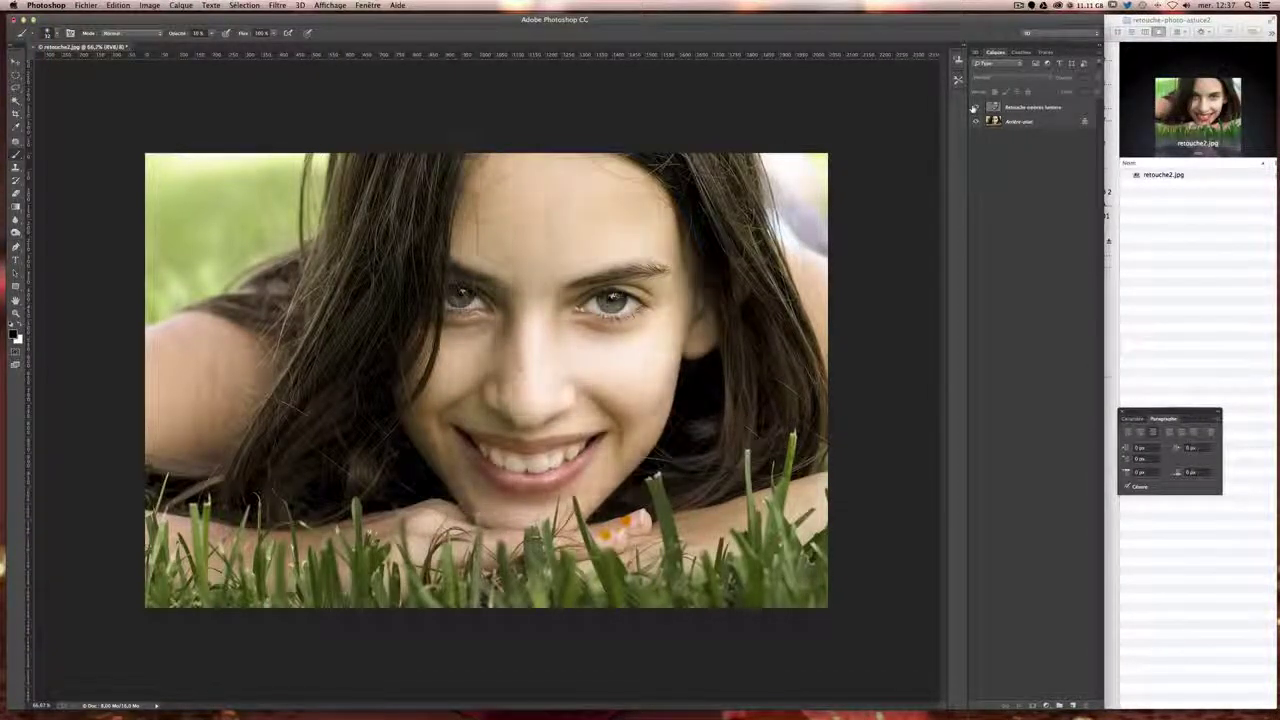
{"action": "left_click", "coordinate": [974, 107]}
{"action": "left_click", "coordinate": [974, 107]}
{"action": "left_click", "coordinate": [974, 107]}
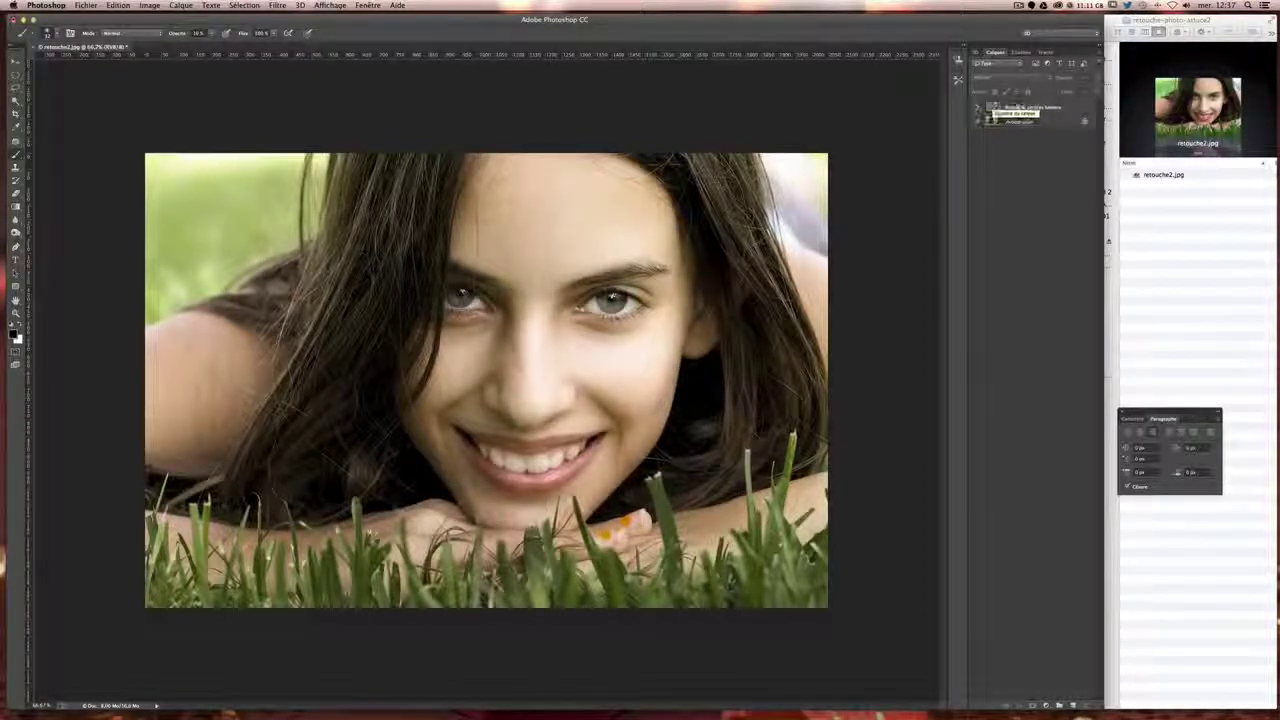
- Set the Retouche ombres lumière layer's opacity to 100% and deselect the layer
{"action": "left_click", "coordinate": [1072, 107]}
{"action": "left_click", "coordinate": [1098, 77]}
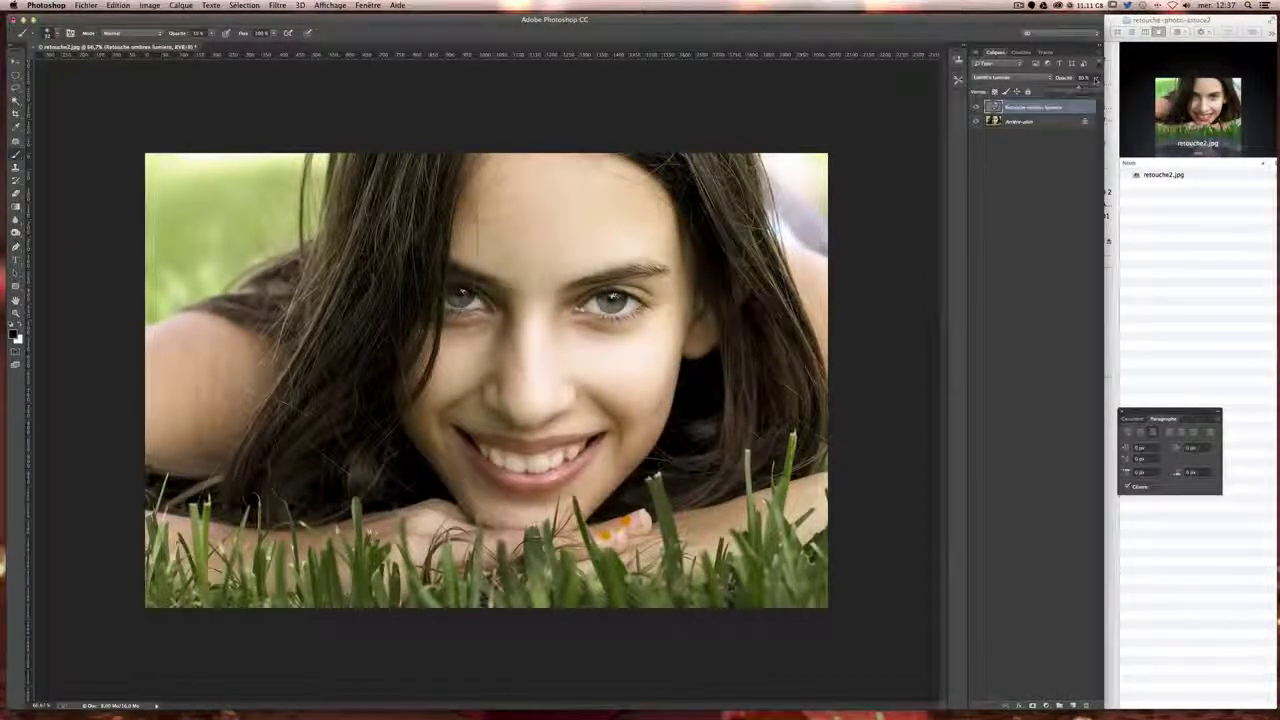
{"action": "left_click_drag", "start_coordinate": [1087, 91], "coordinate": [1114, 91]}
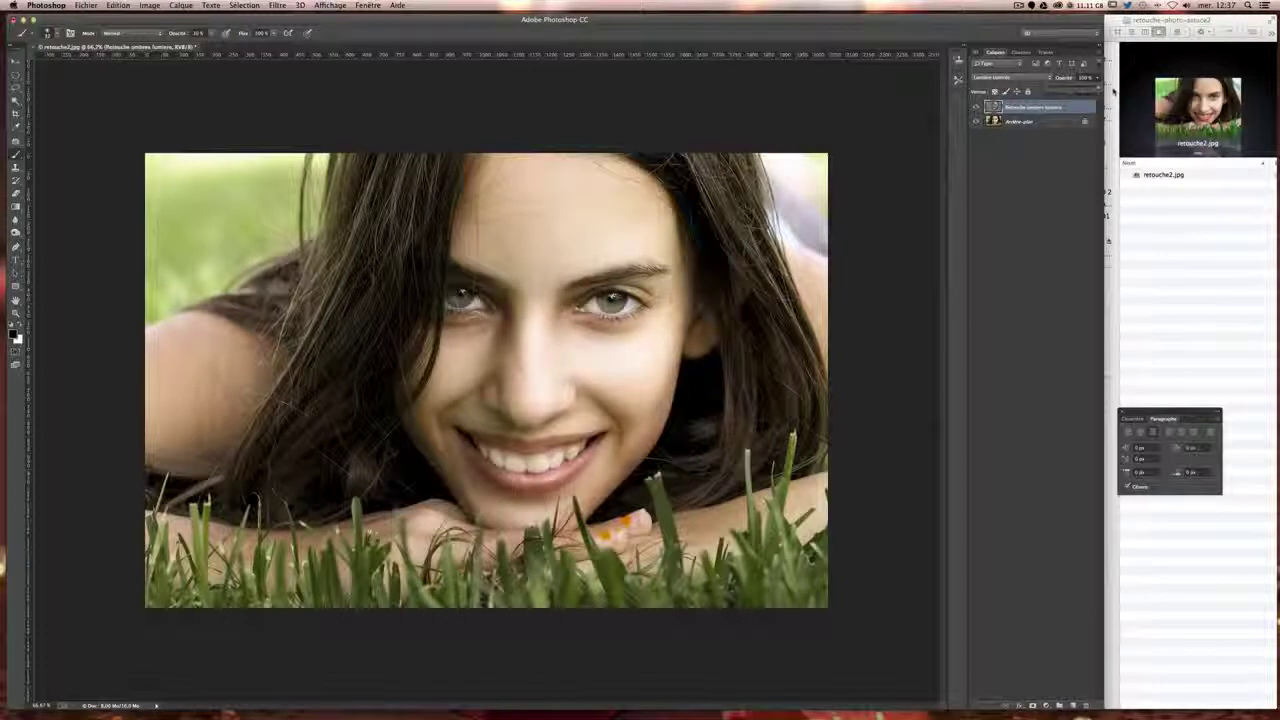
{"action": "left_click", "coordinate": [1030, 173]}
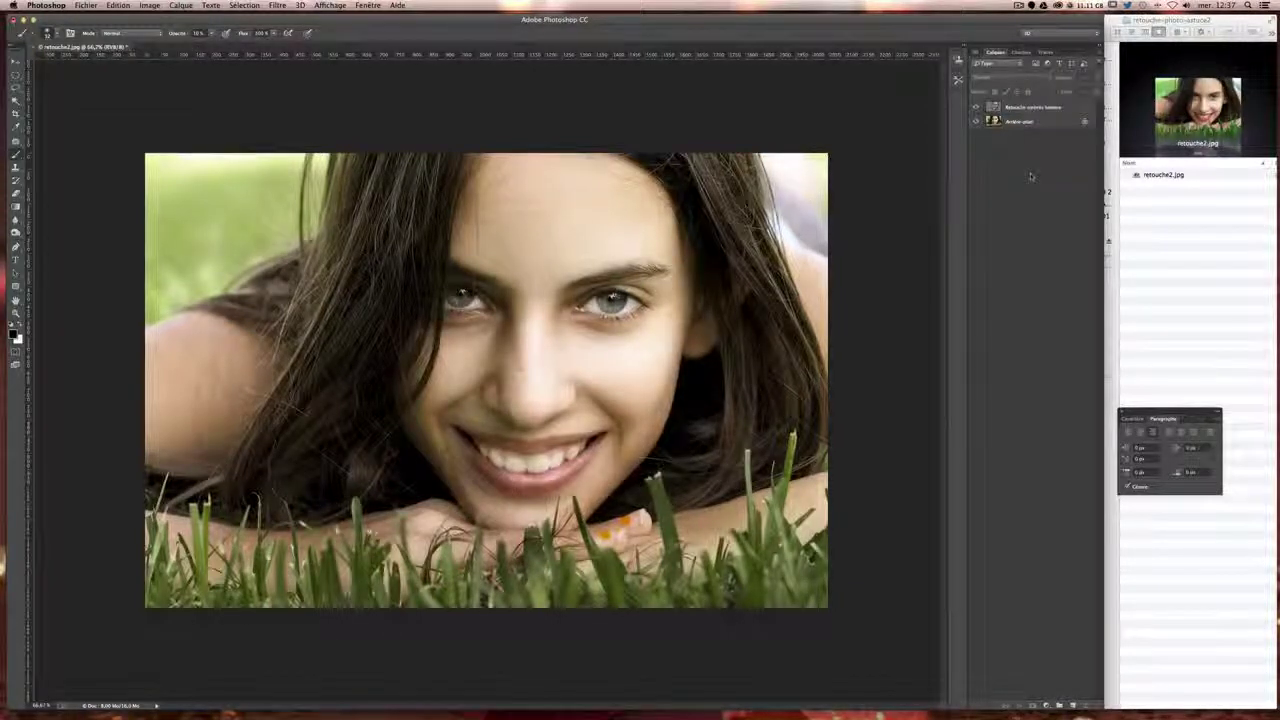